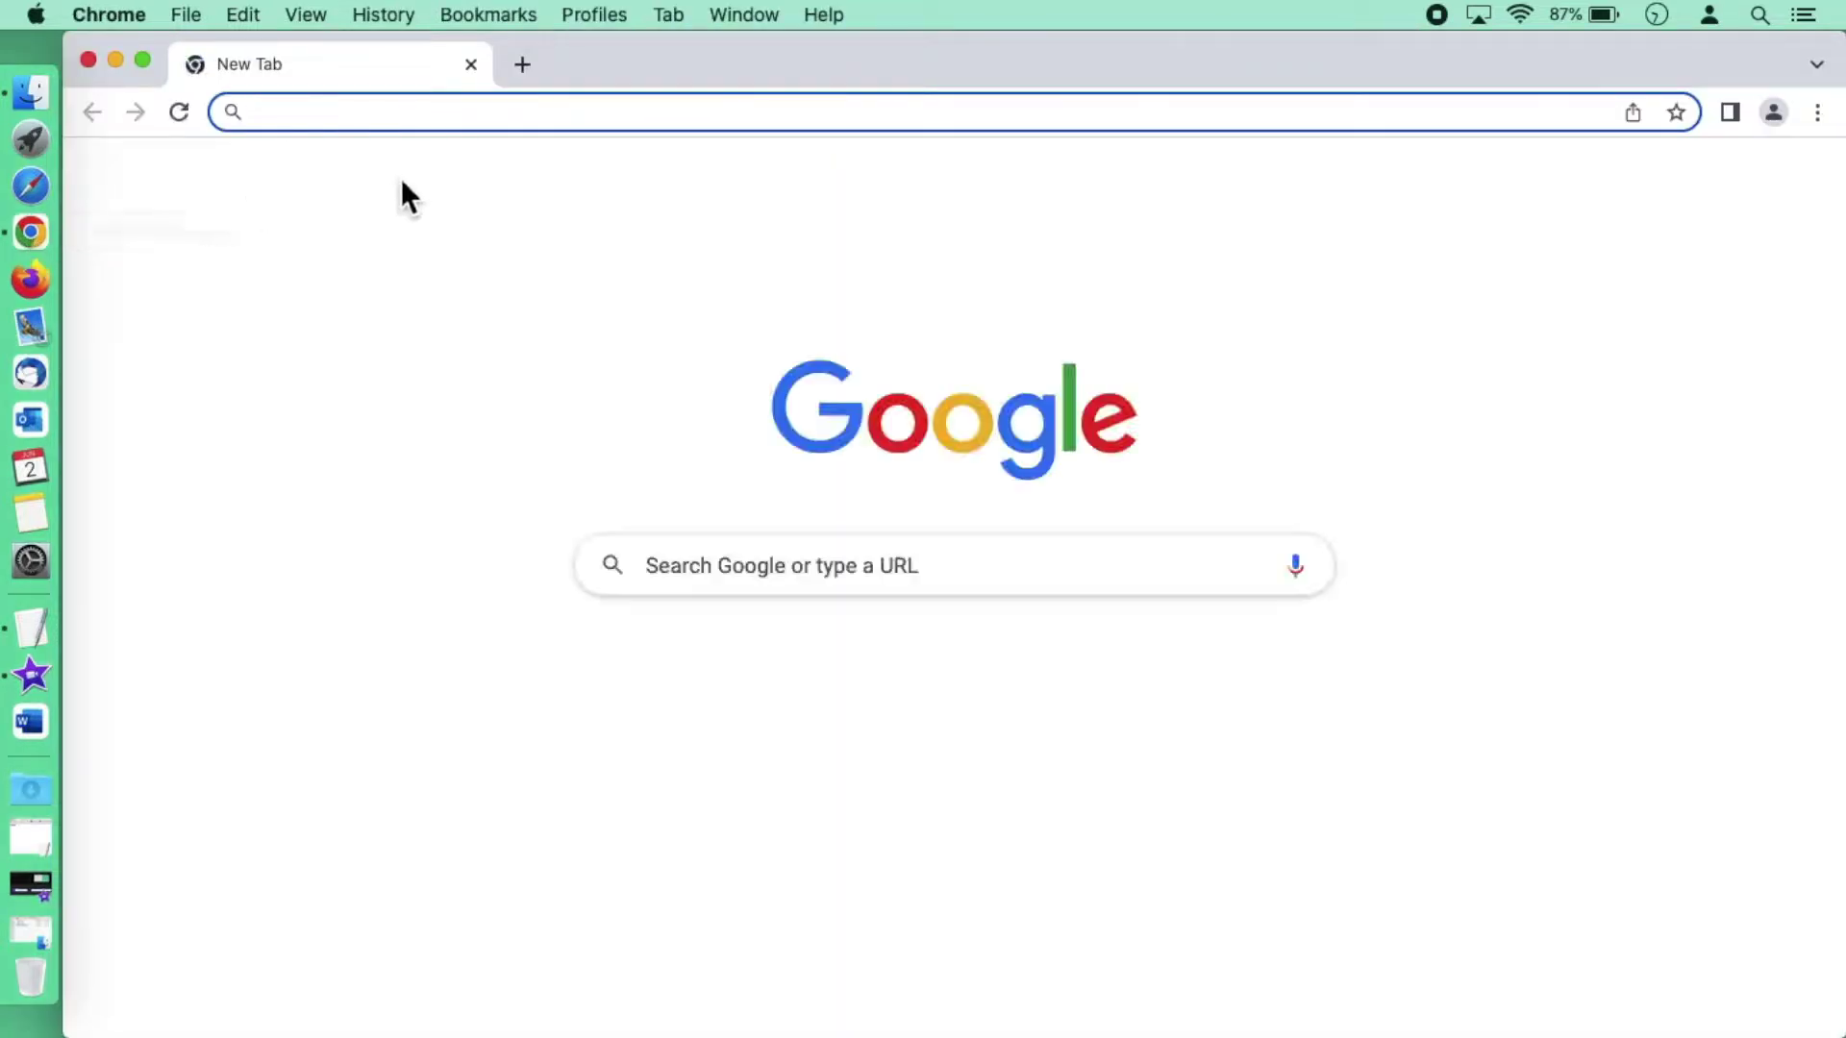
Step: Open a Chrome Incognito window and enter webmail.hku.hk in the address bar
click(1817, 114)
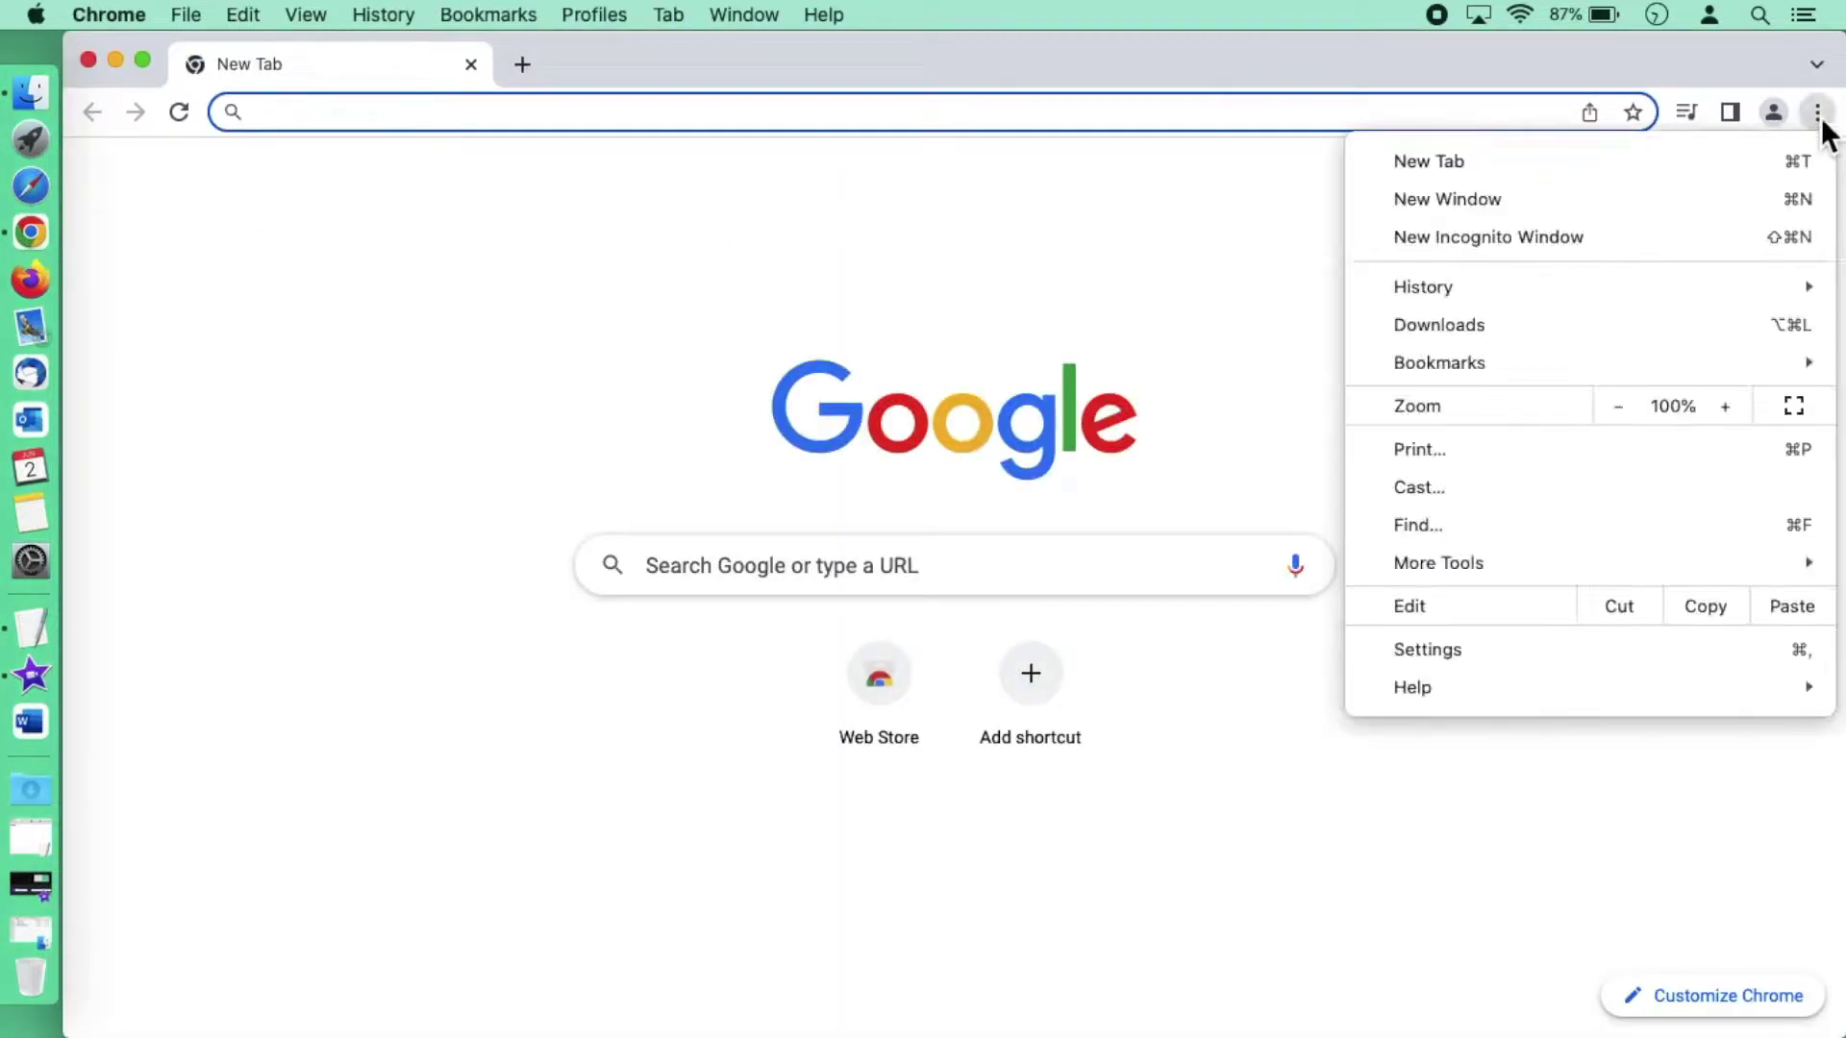
click(1605, 238)
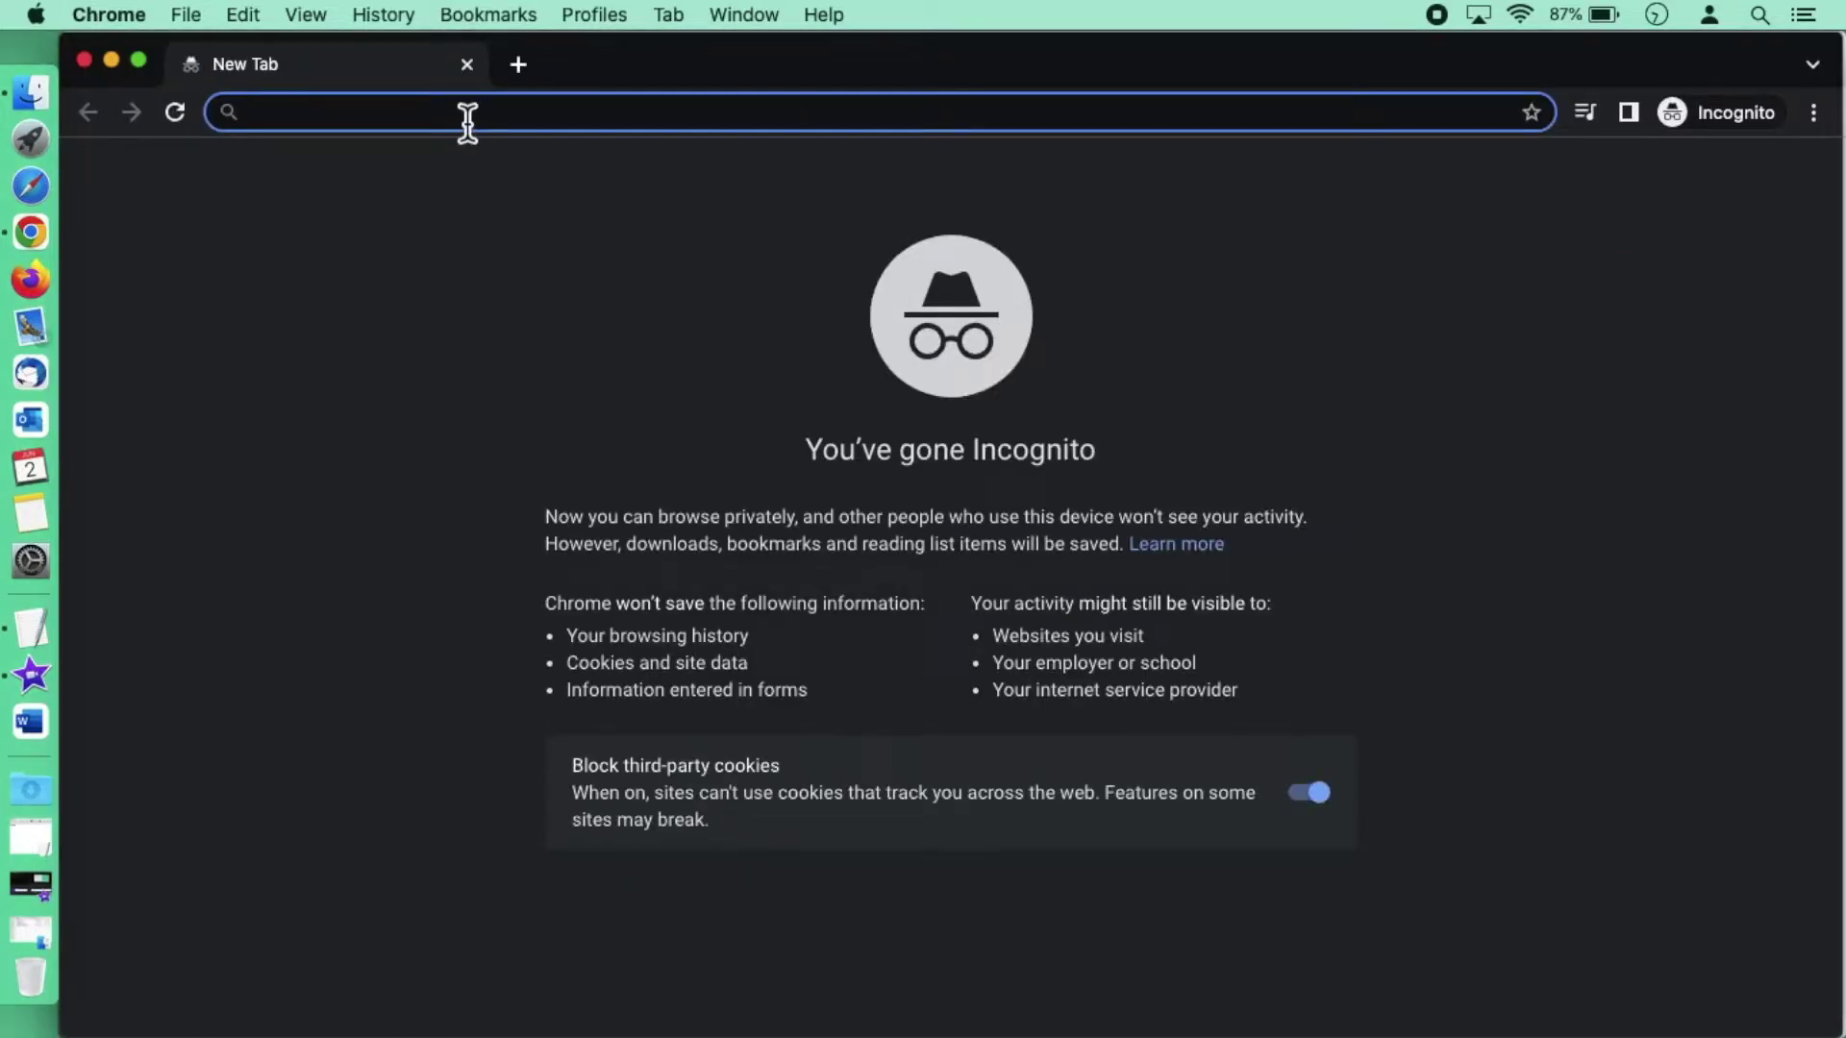
text(wen)
key(BackSpace)
text(b)
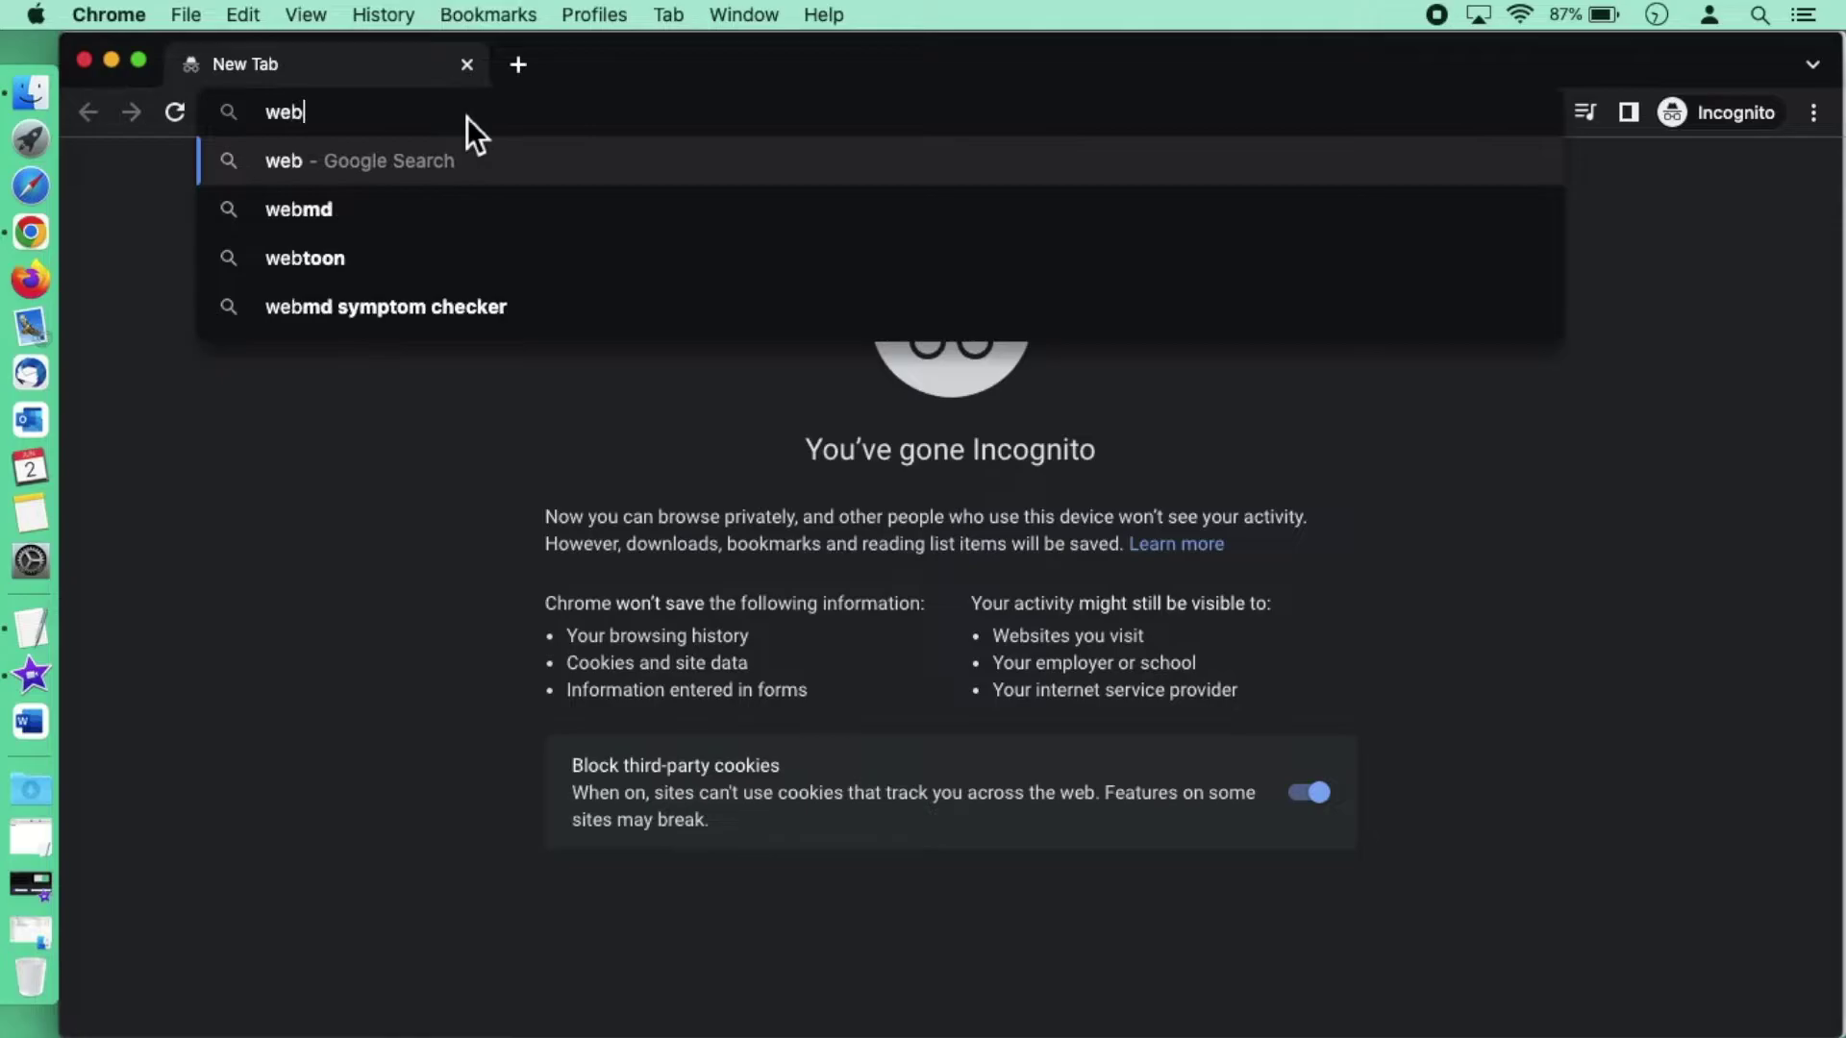
text(mail.hku.hk)
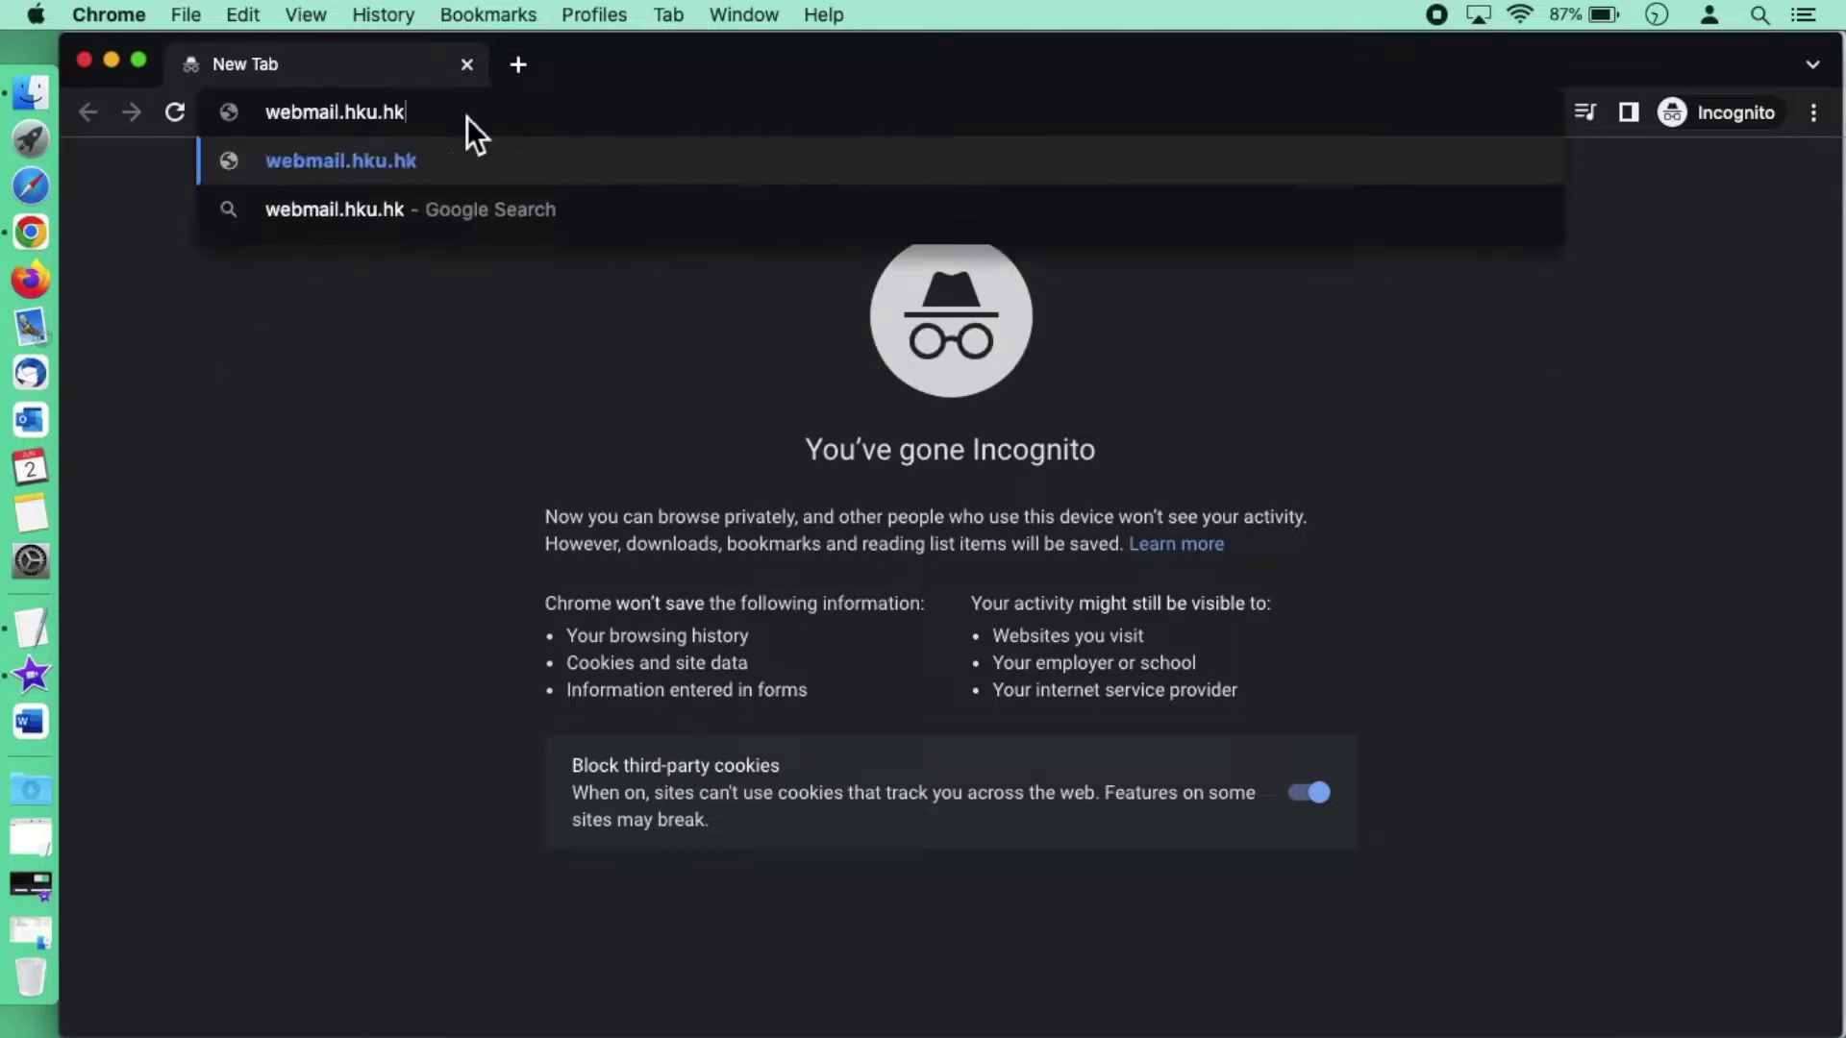
Step: Load webmail.hku.hk, pick the CONNECT.HKU.HK (Google, read-only) login and submit the credentials
key(Return)
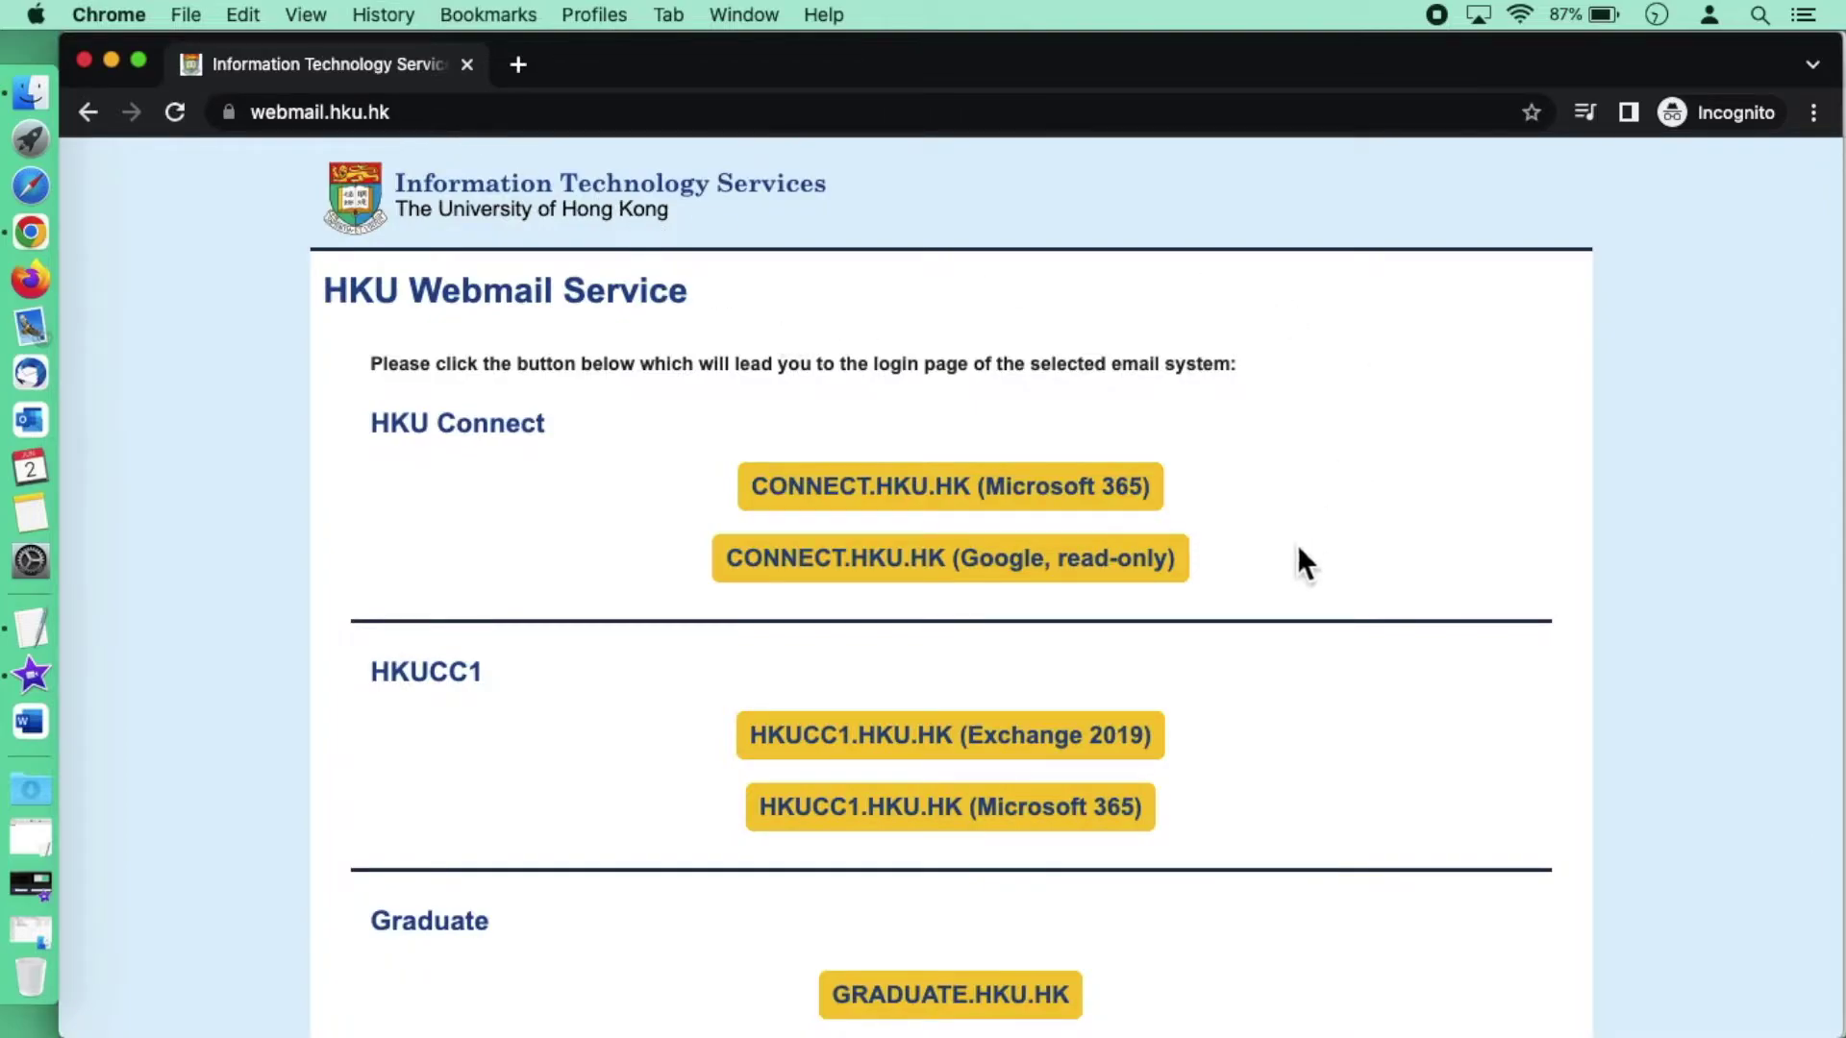
click(944, 568)
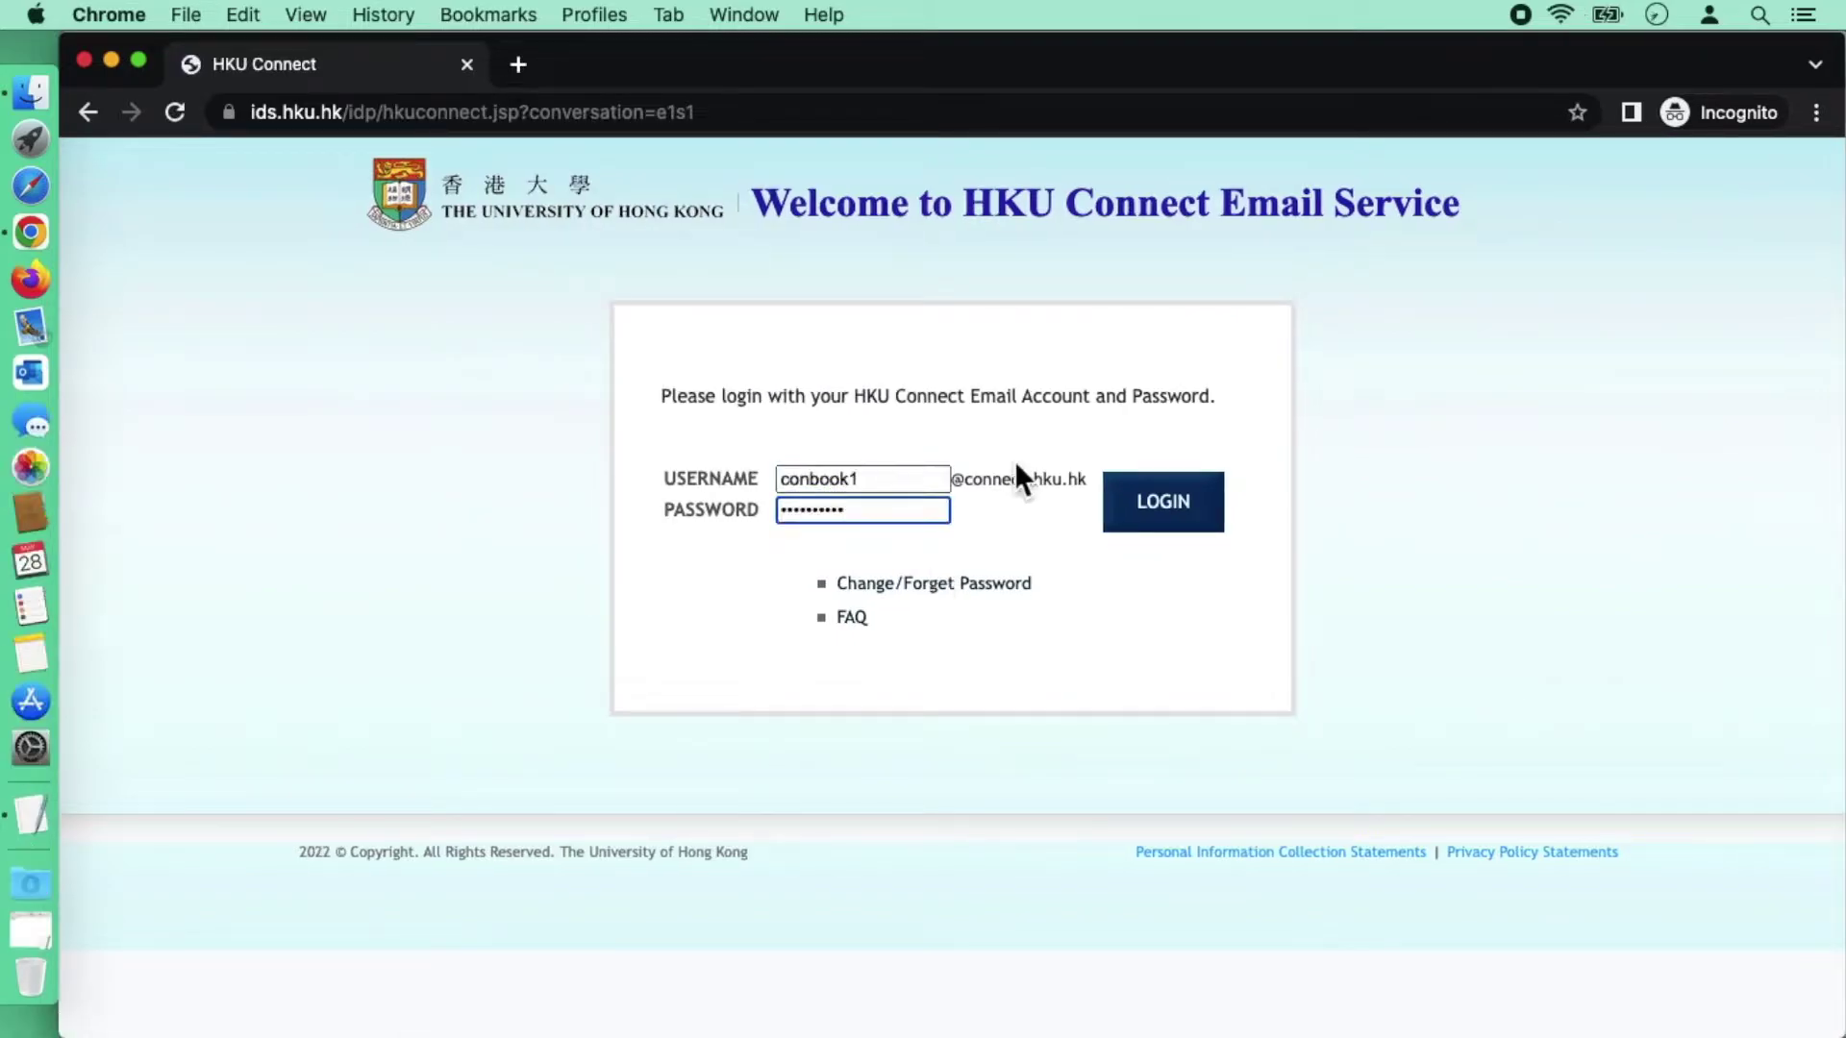
key(Return)
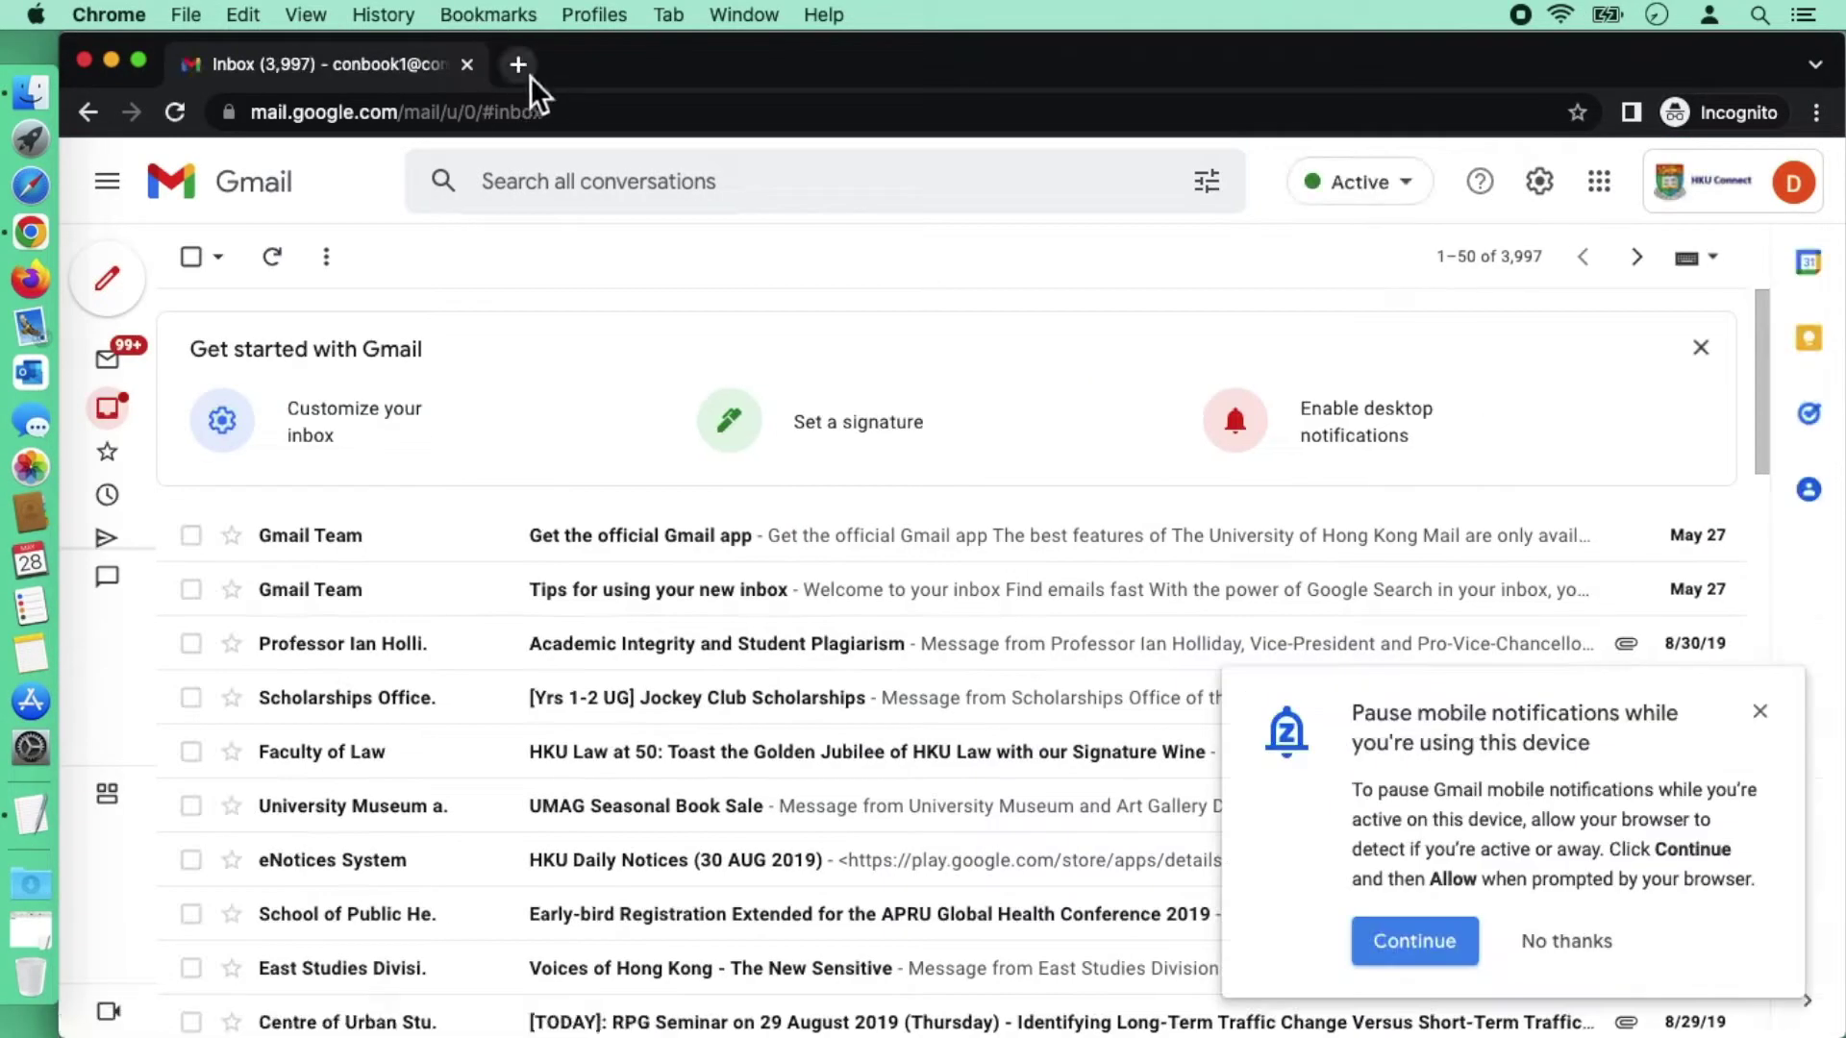
Step: Load takeout.google.com in a new Chrome tab
click(520, 64)
text(t)
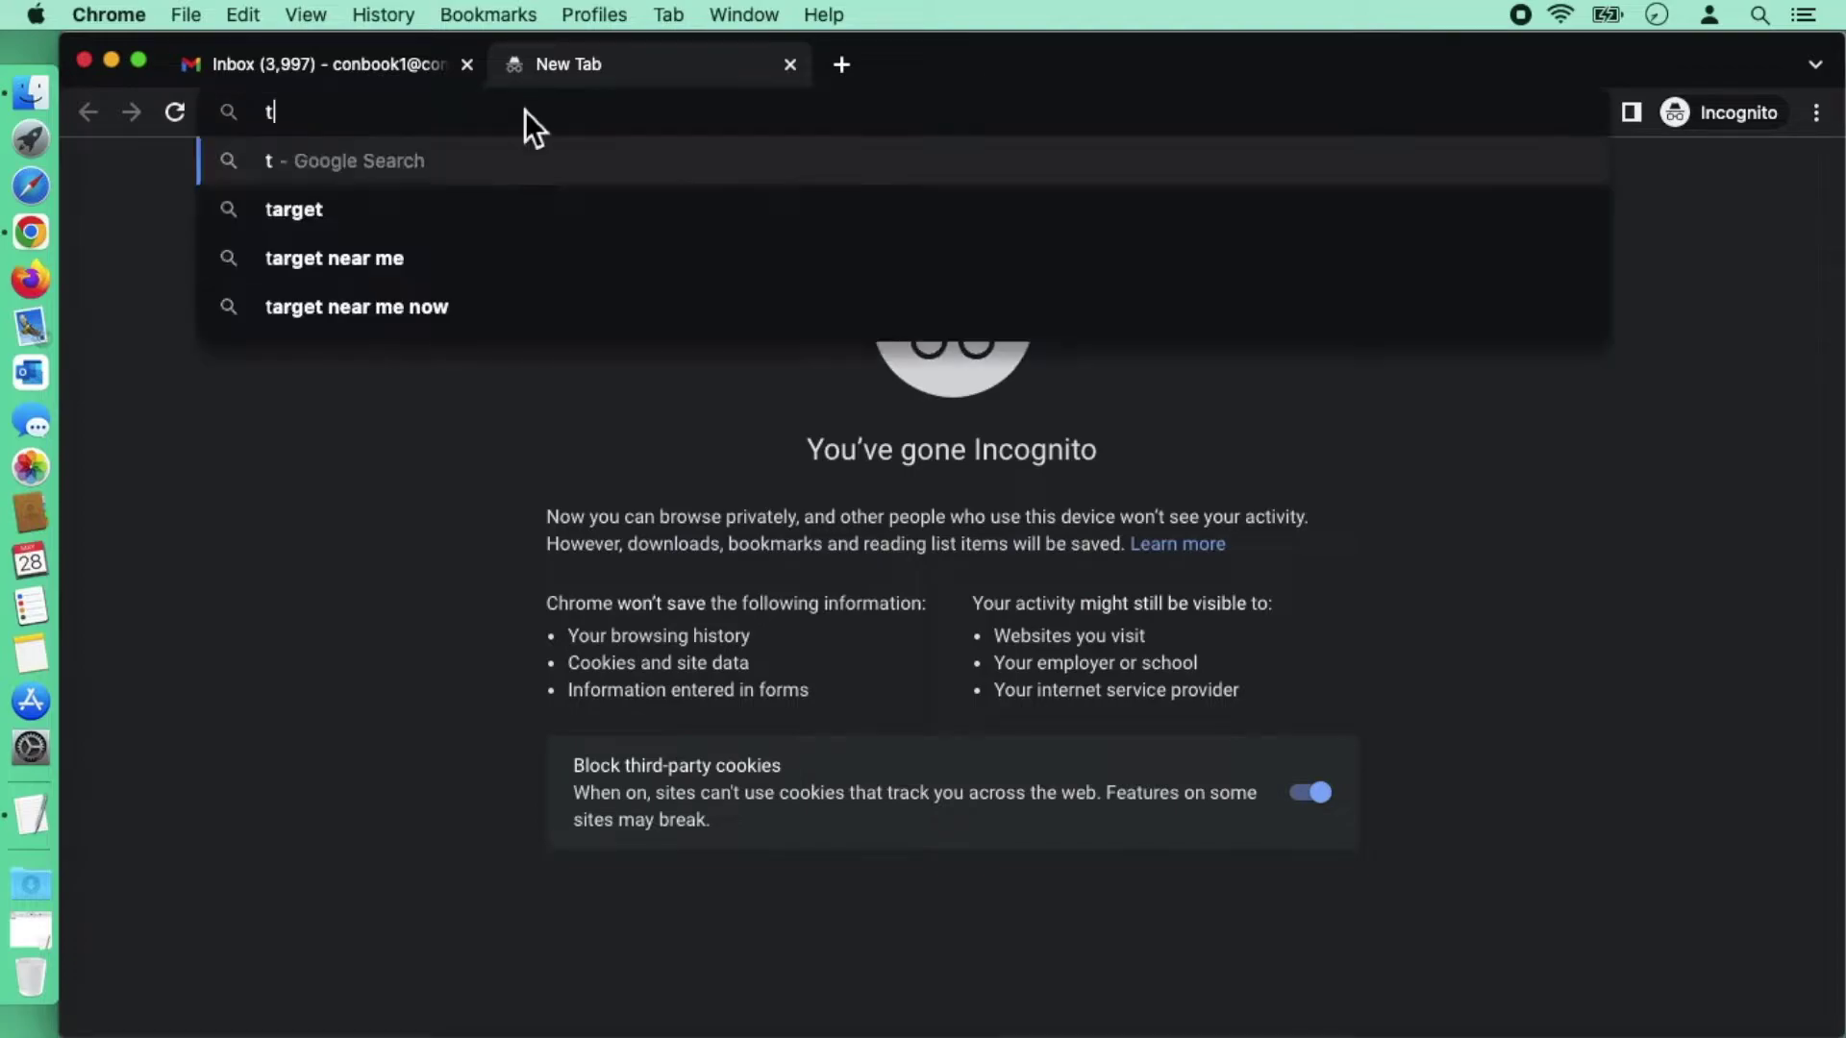
text(akeout)
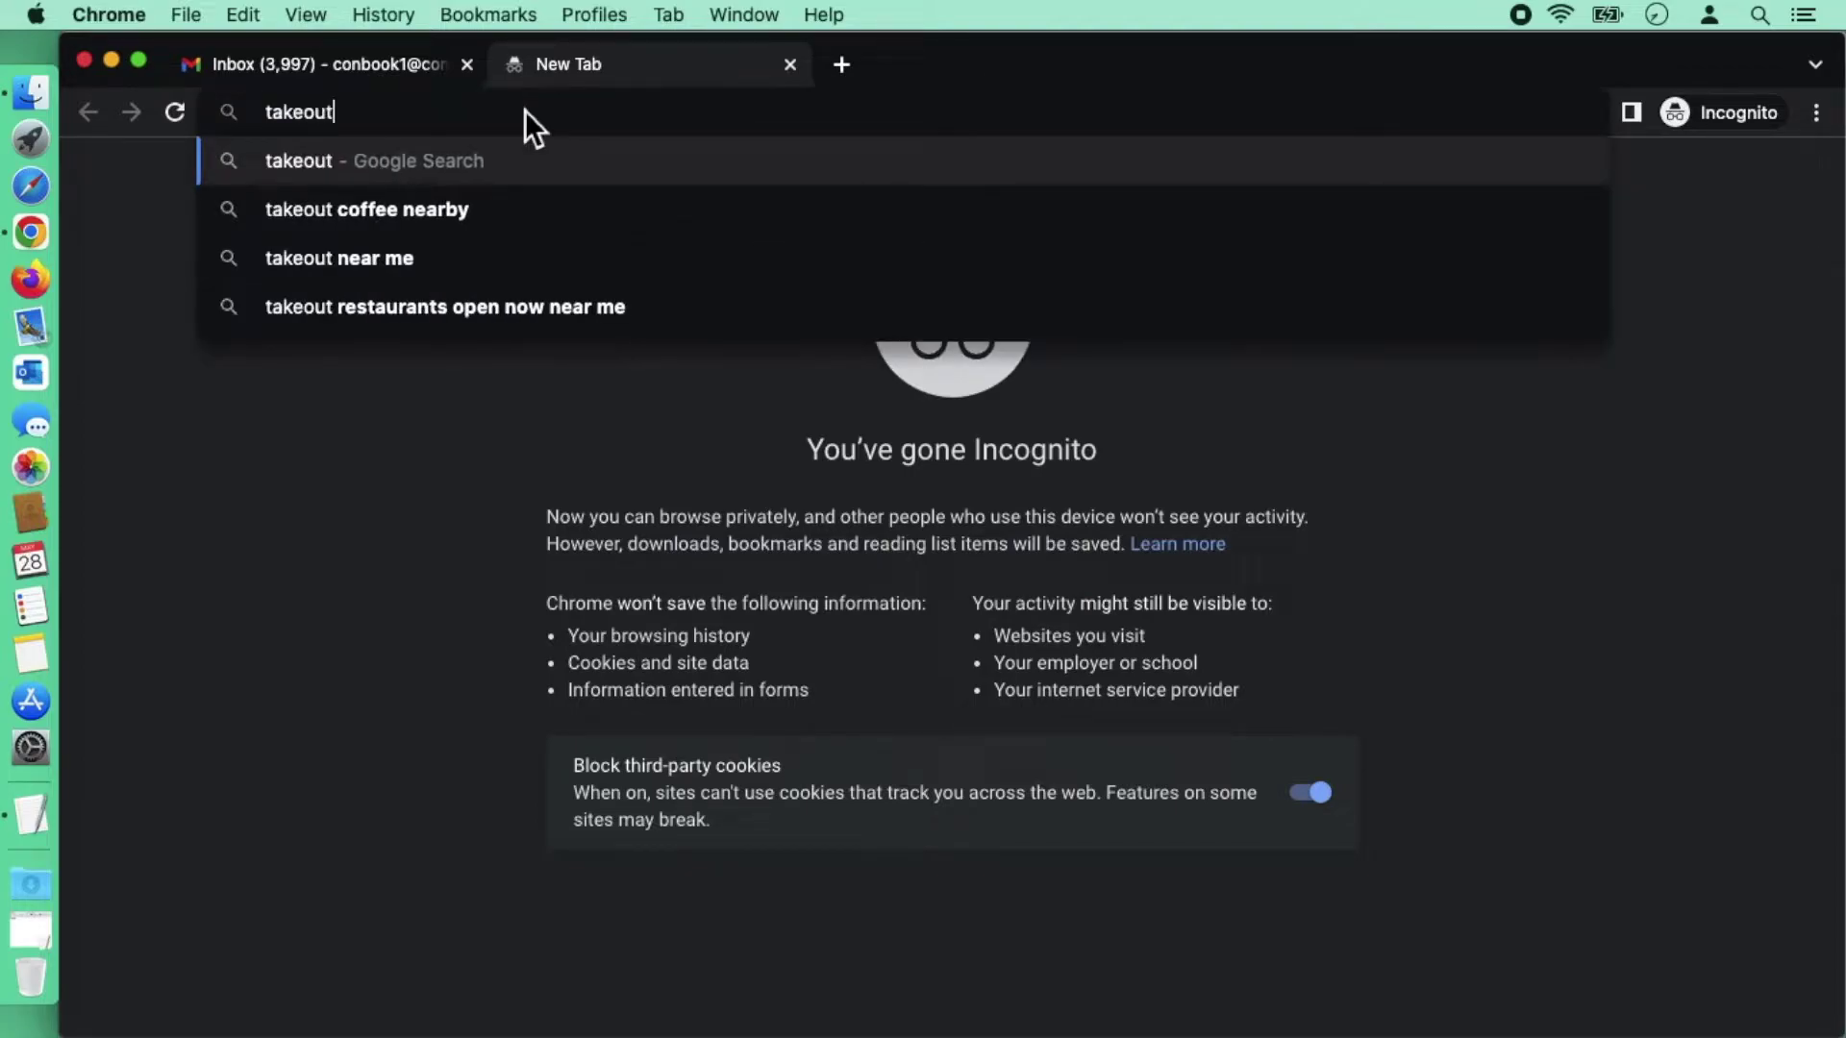
text(.google.com)
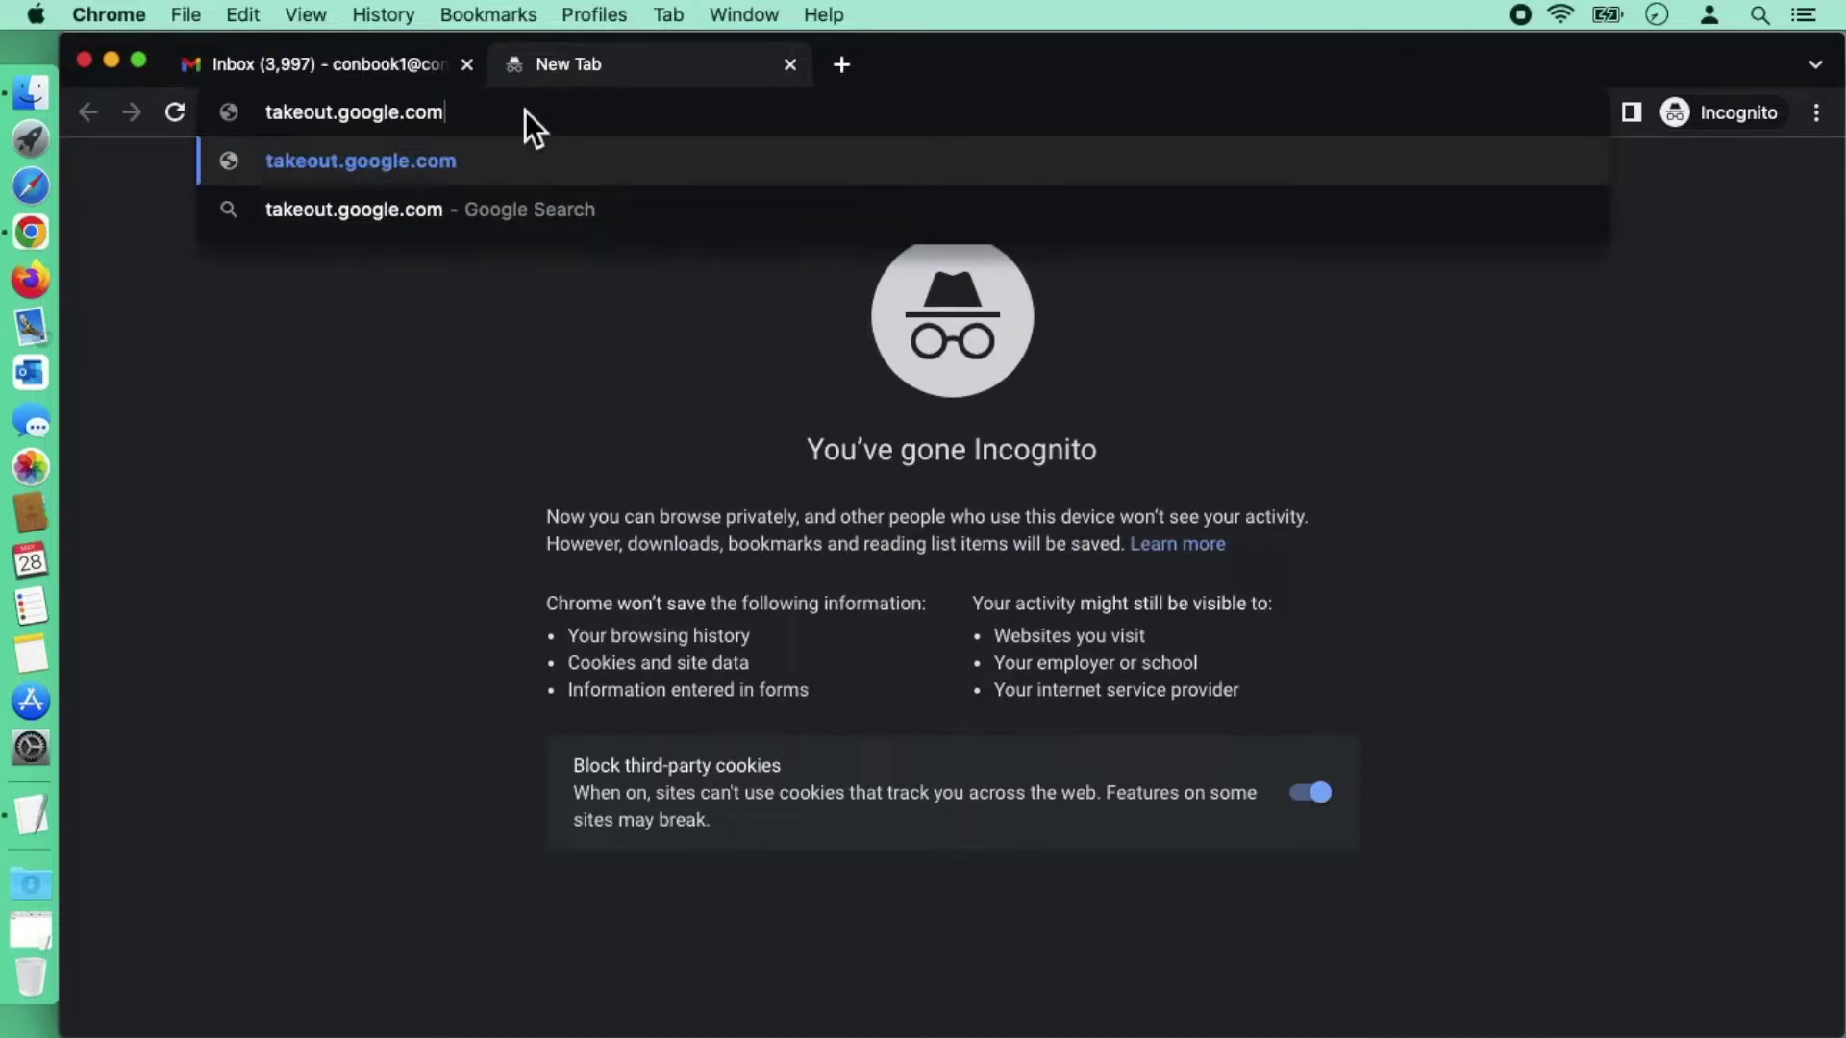
key(Return)
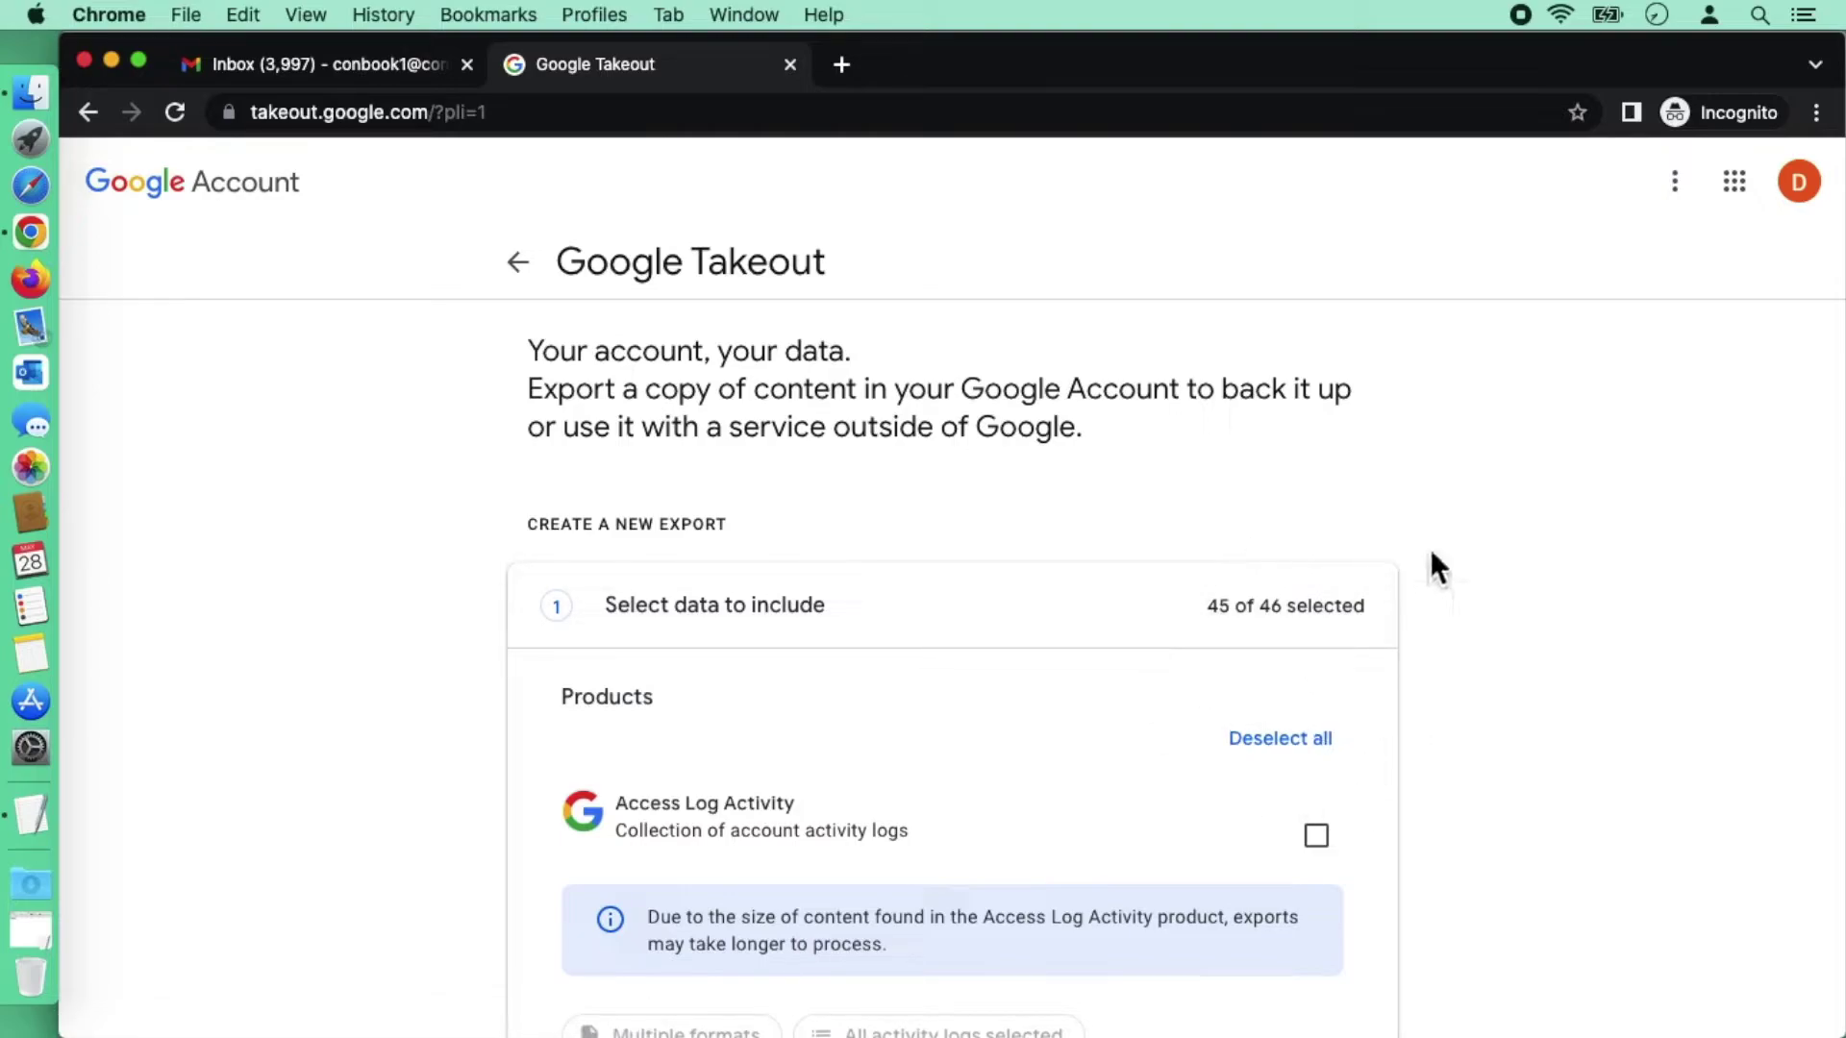
Step: Deselect all products, find Mail via a page search for 'Gmail', and tick only Mail
click(1268, 752)
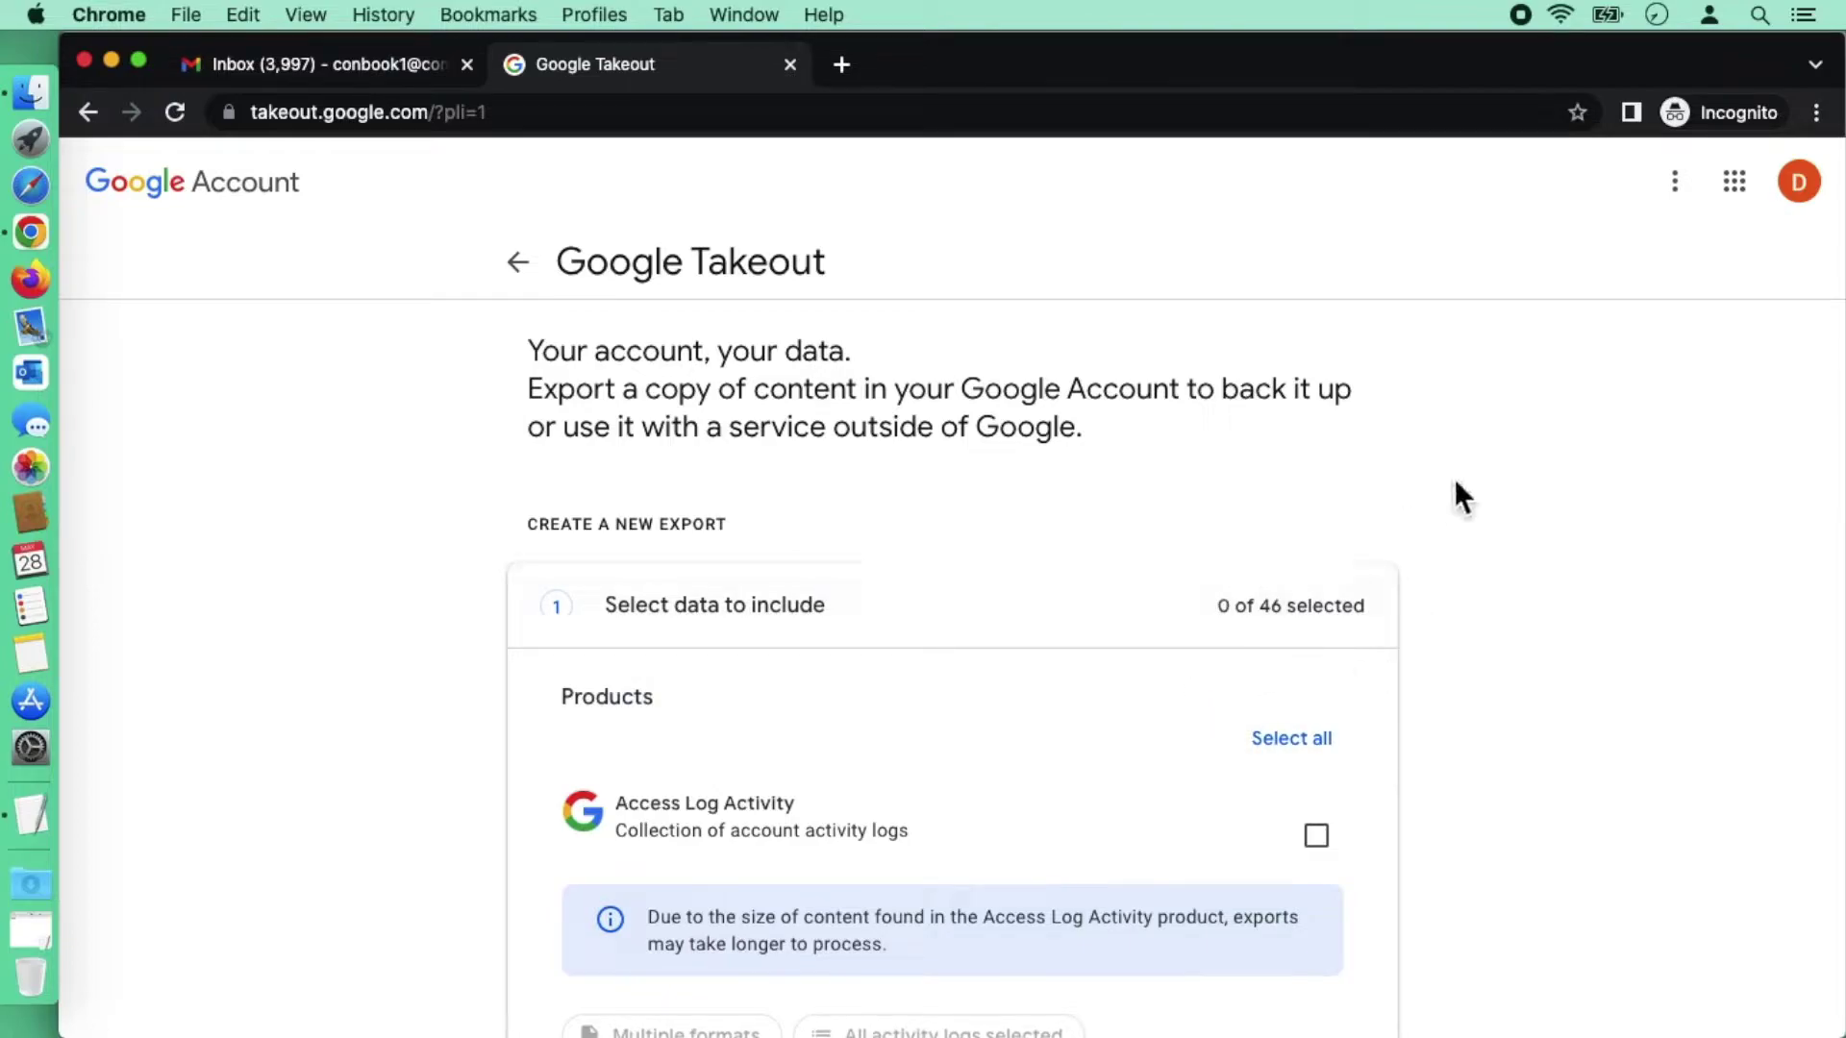
click(1816, 113)
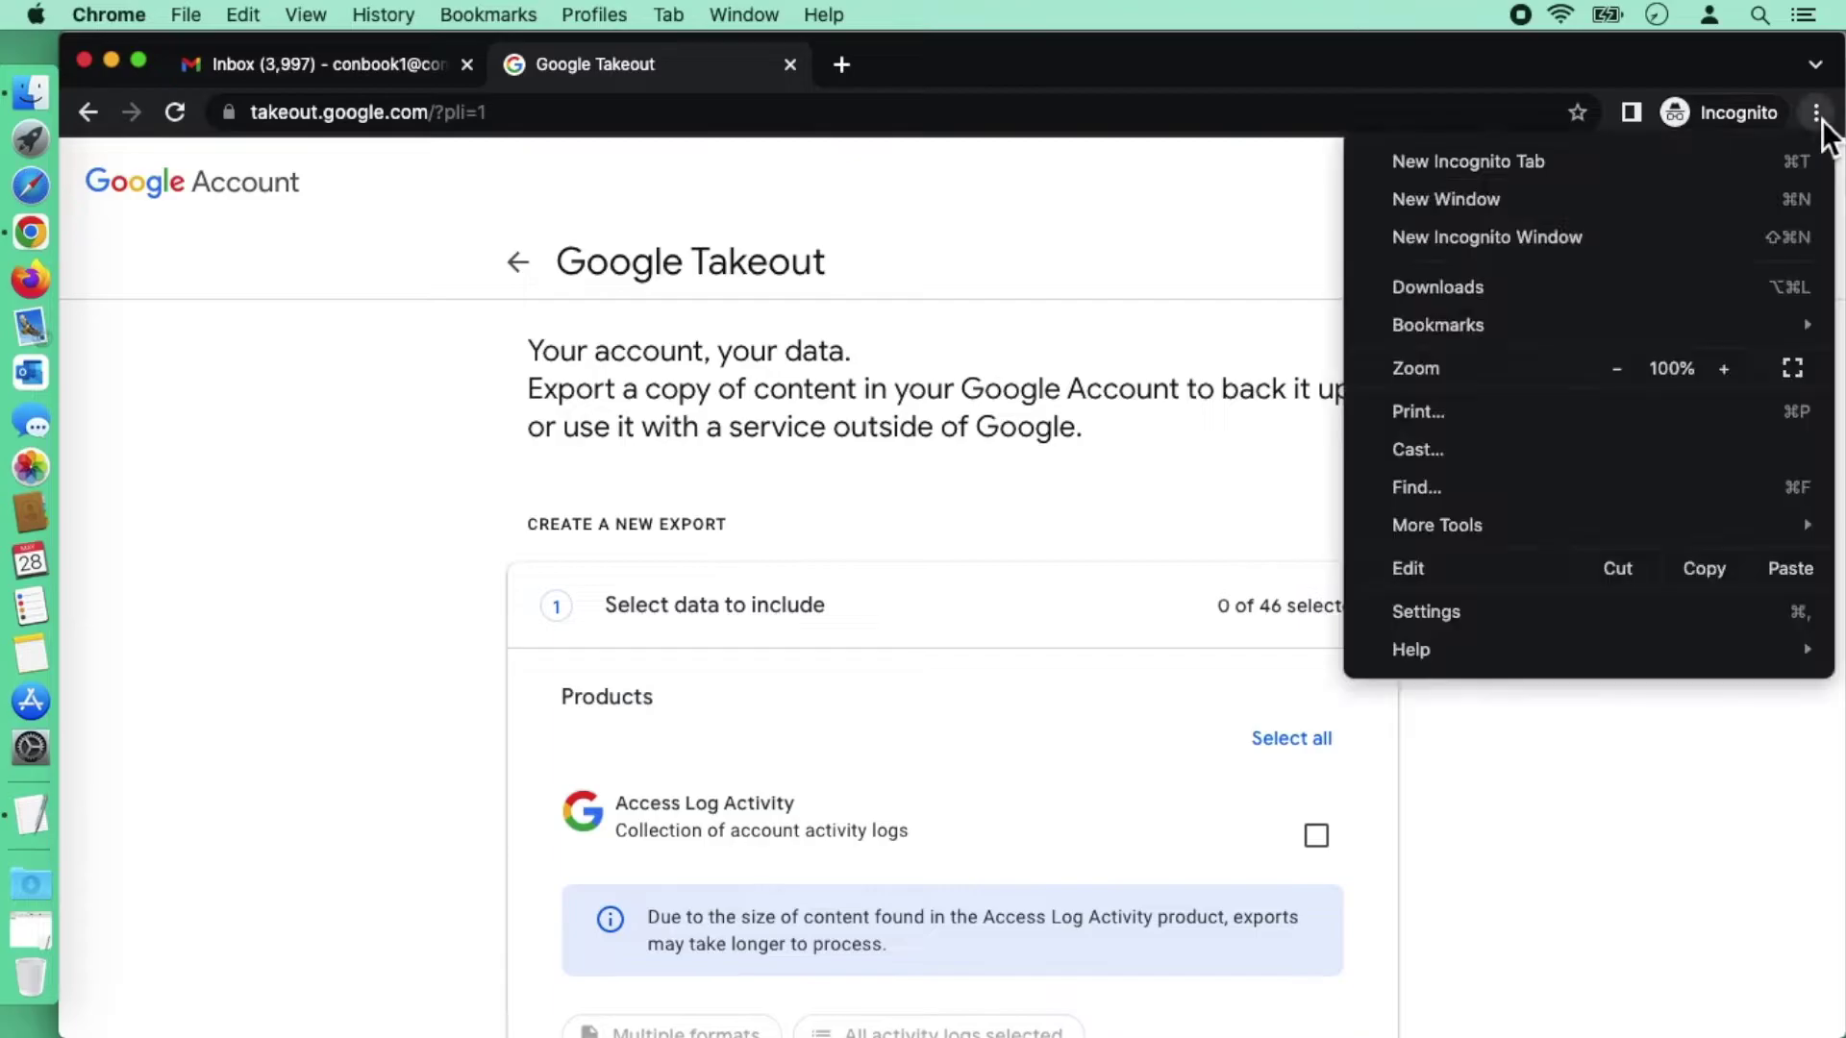
click(1485, 487)
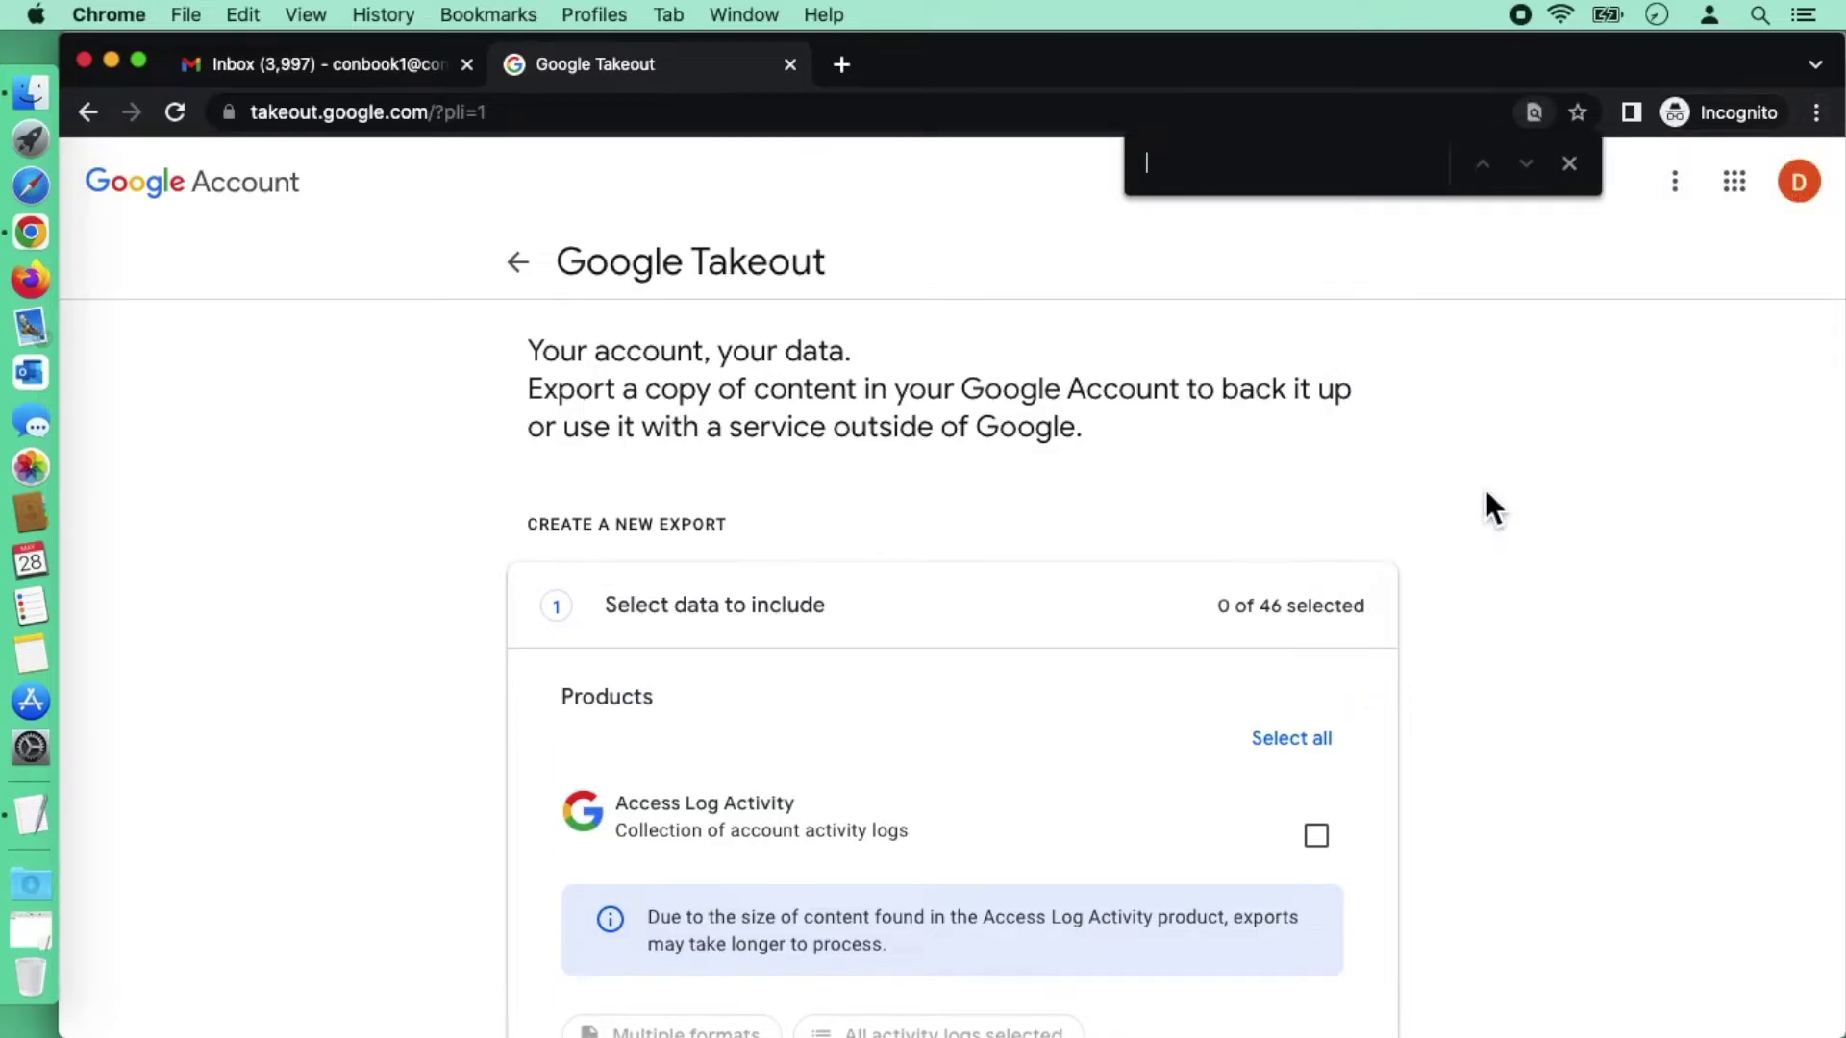
text(Gmail)
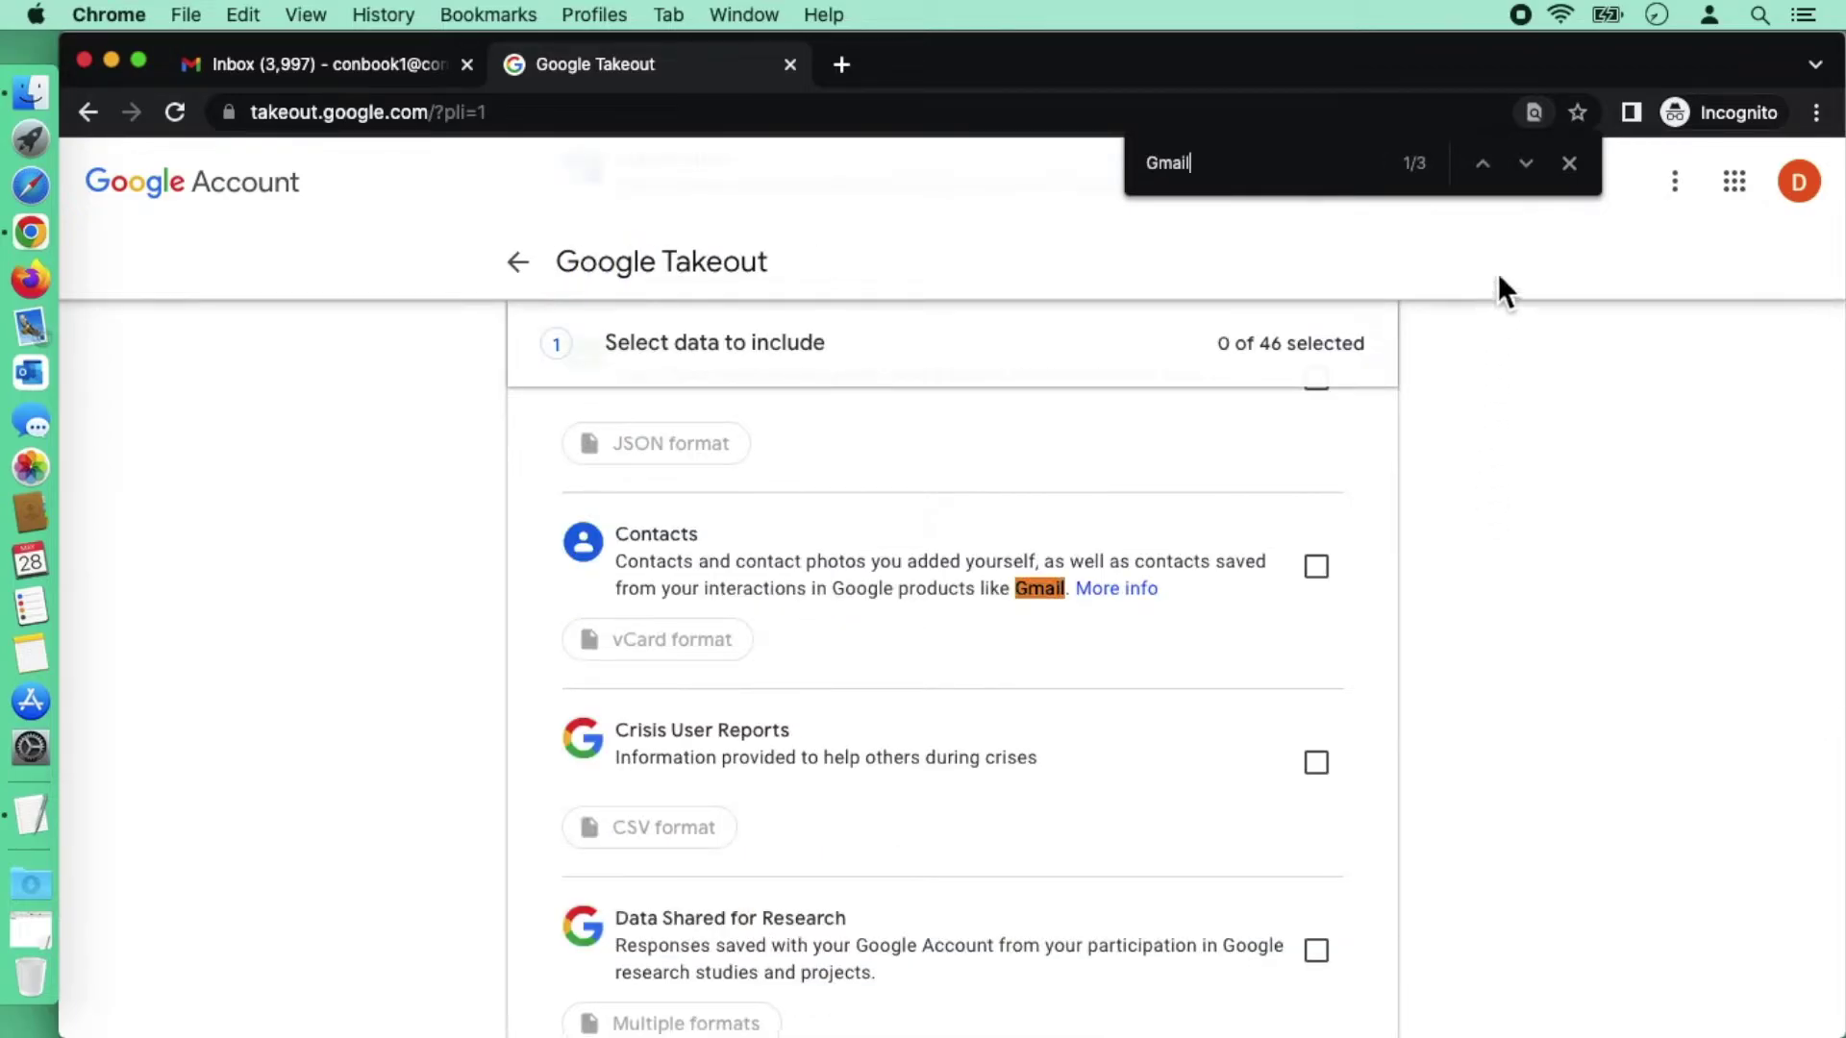
click(1528, 169)
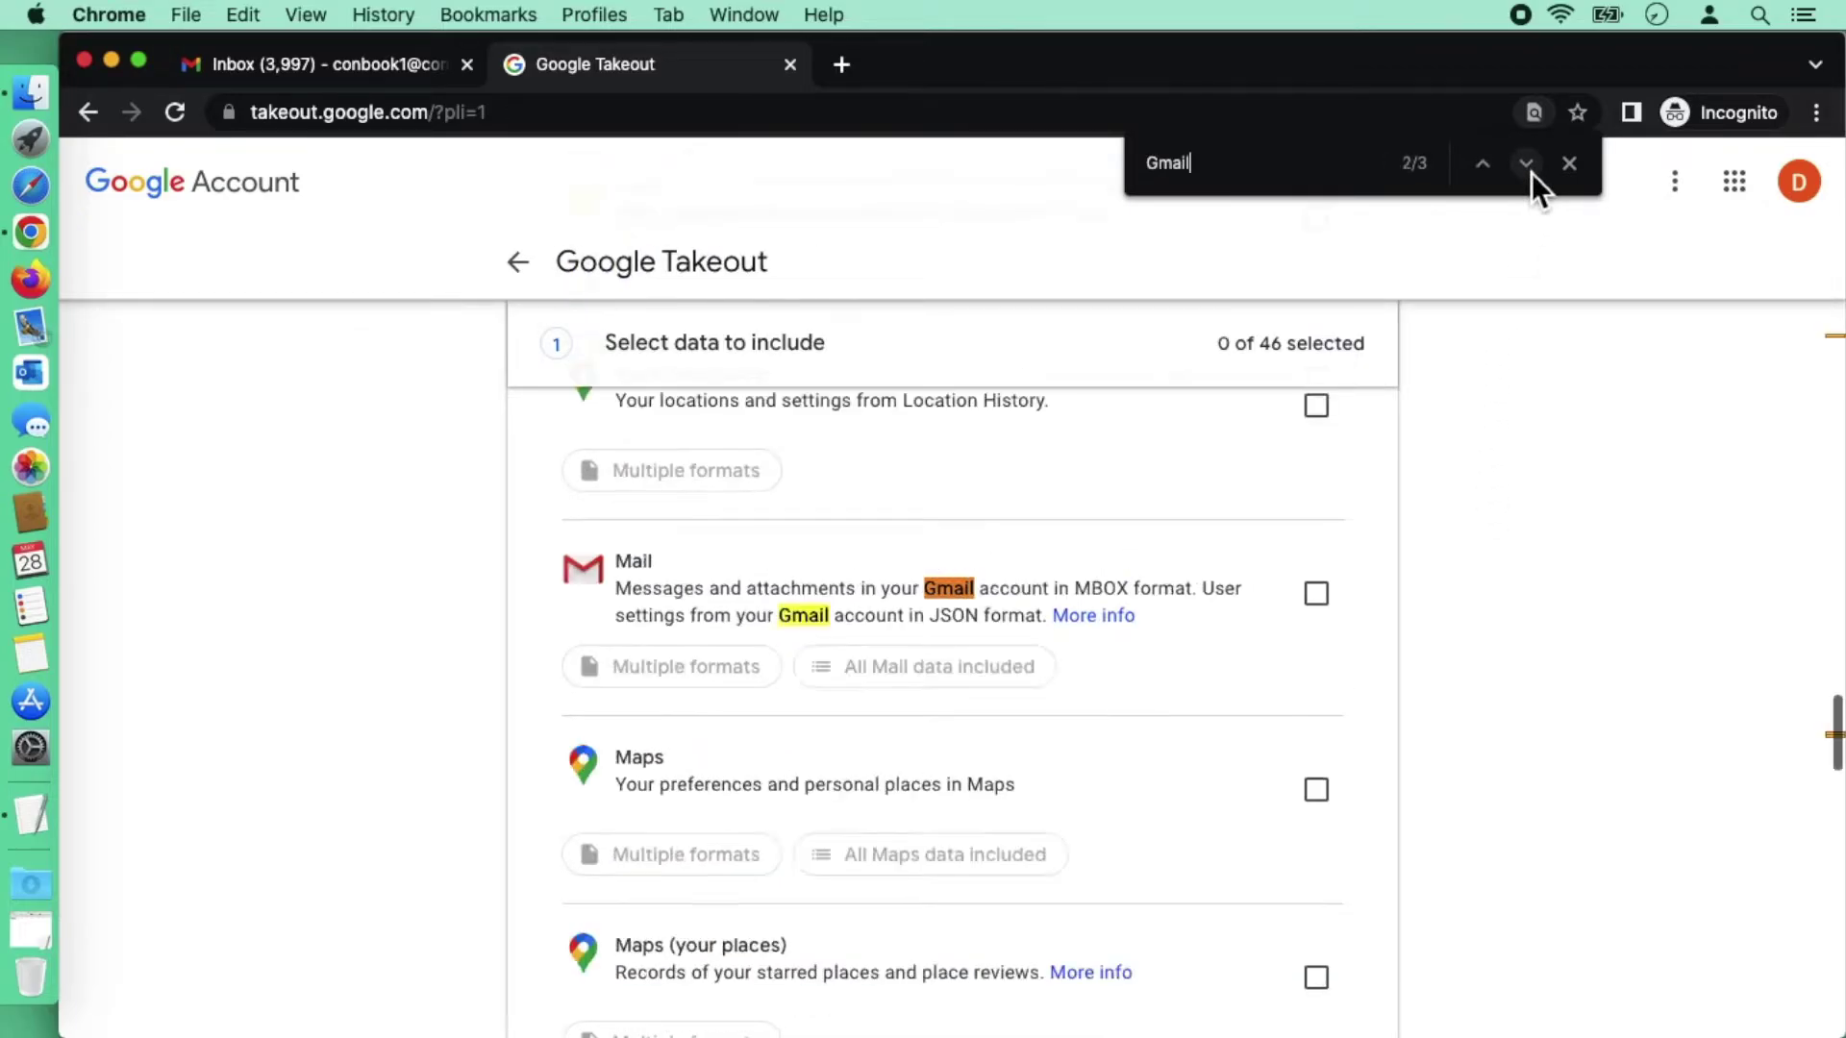
click(1324, 601)
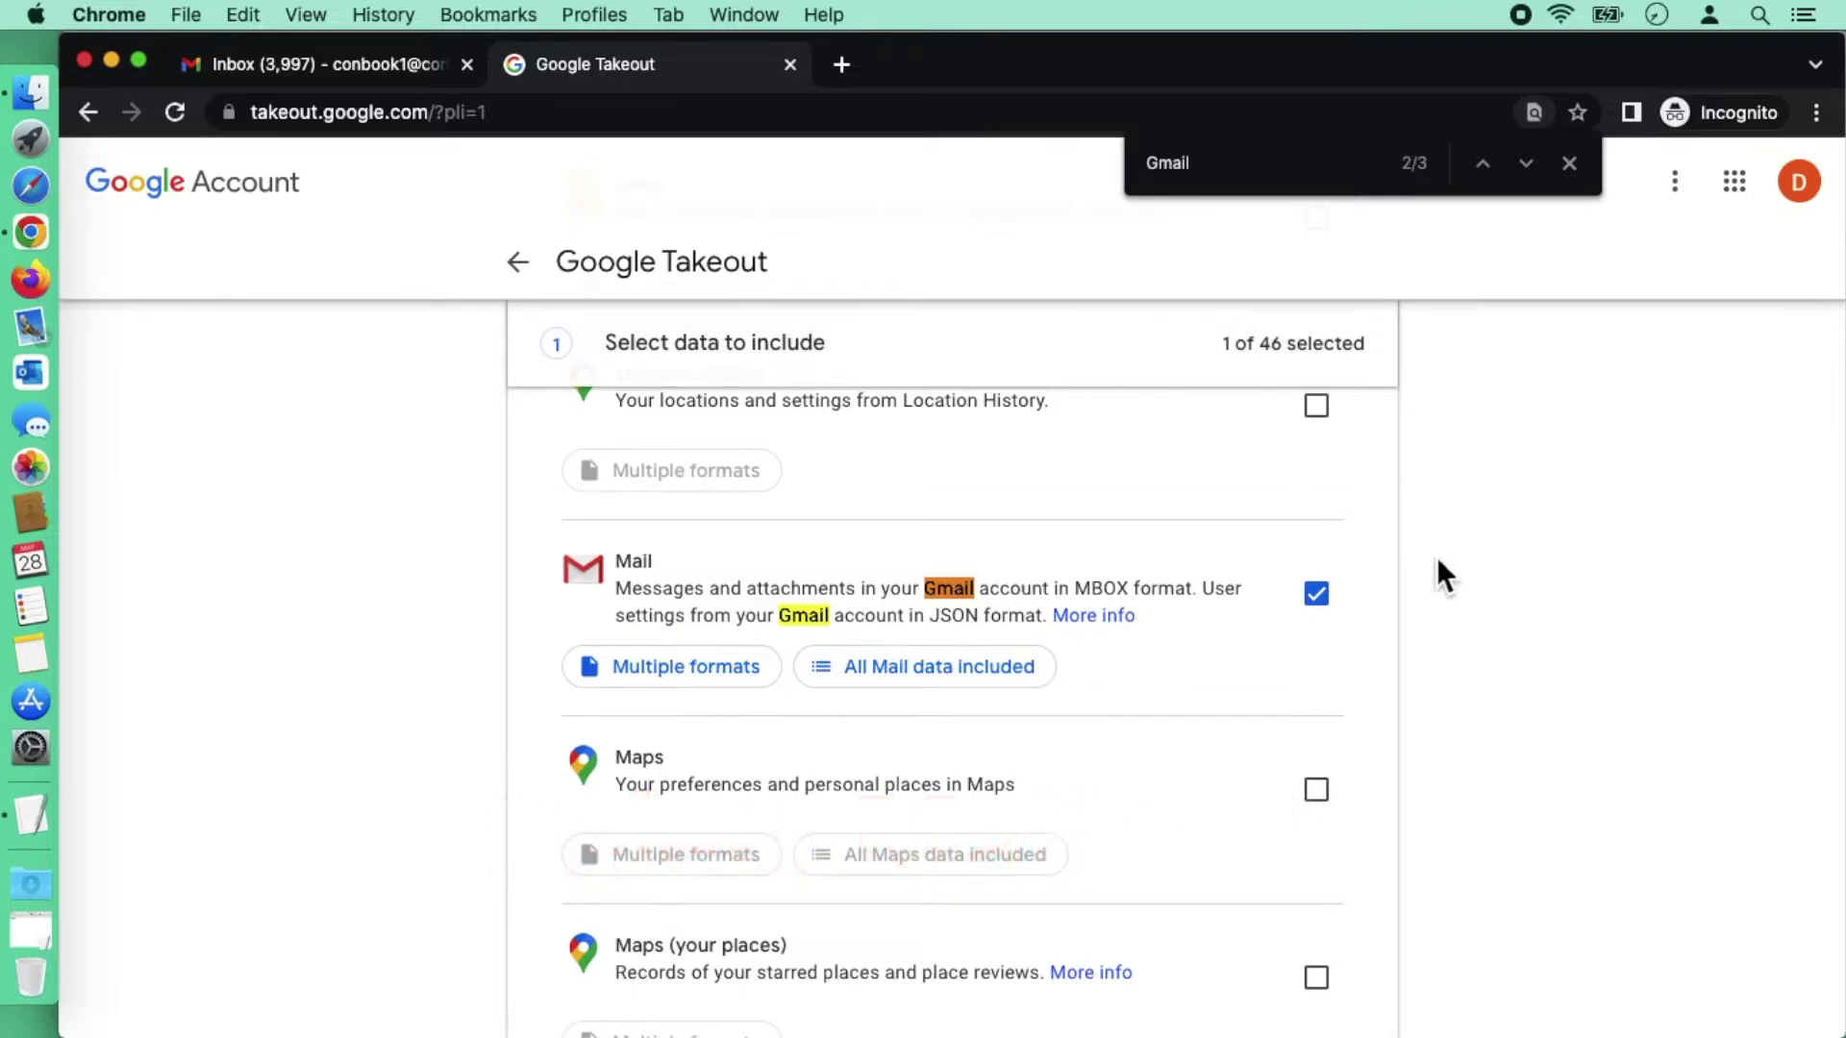
scroll(1436, 557, down, 10)
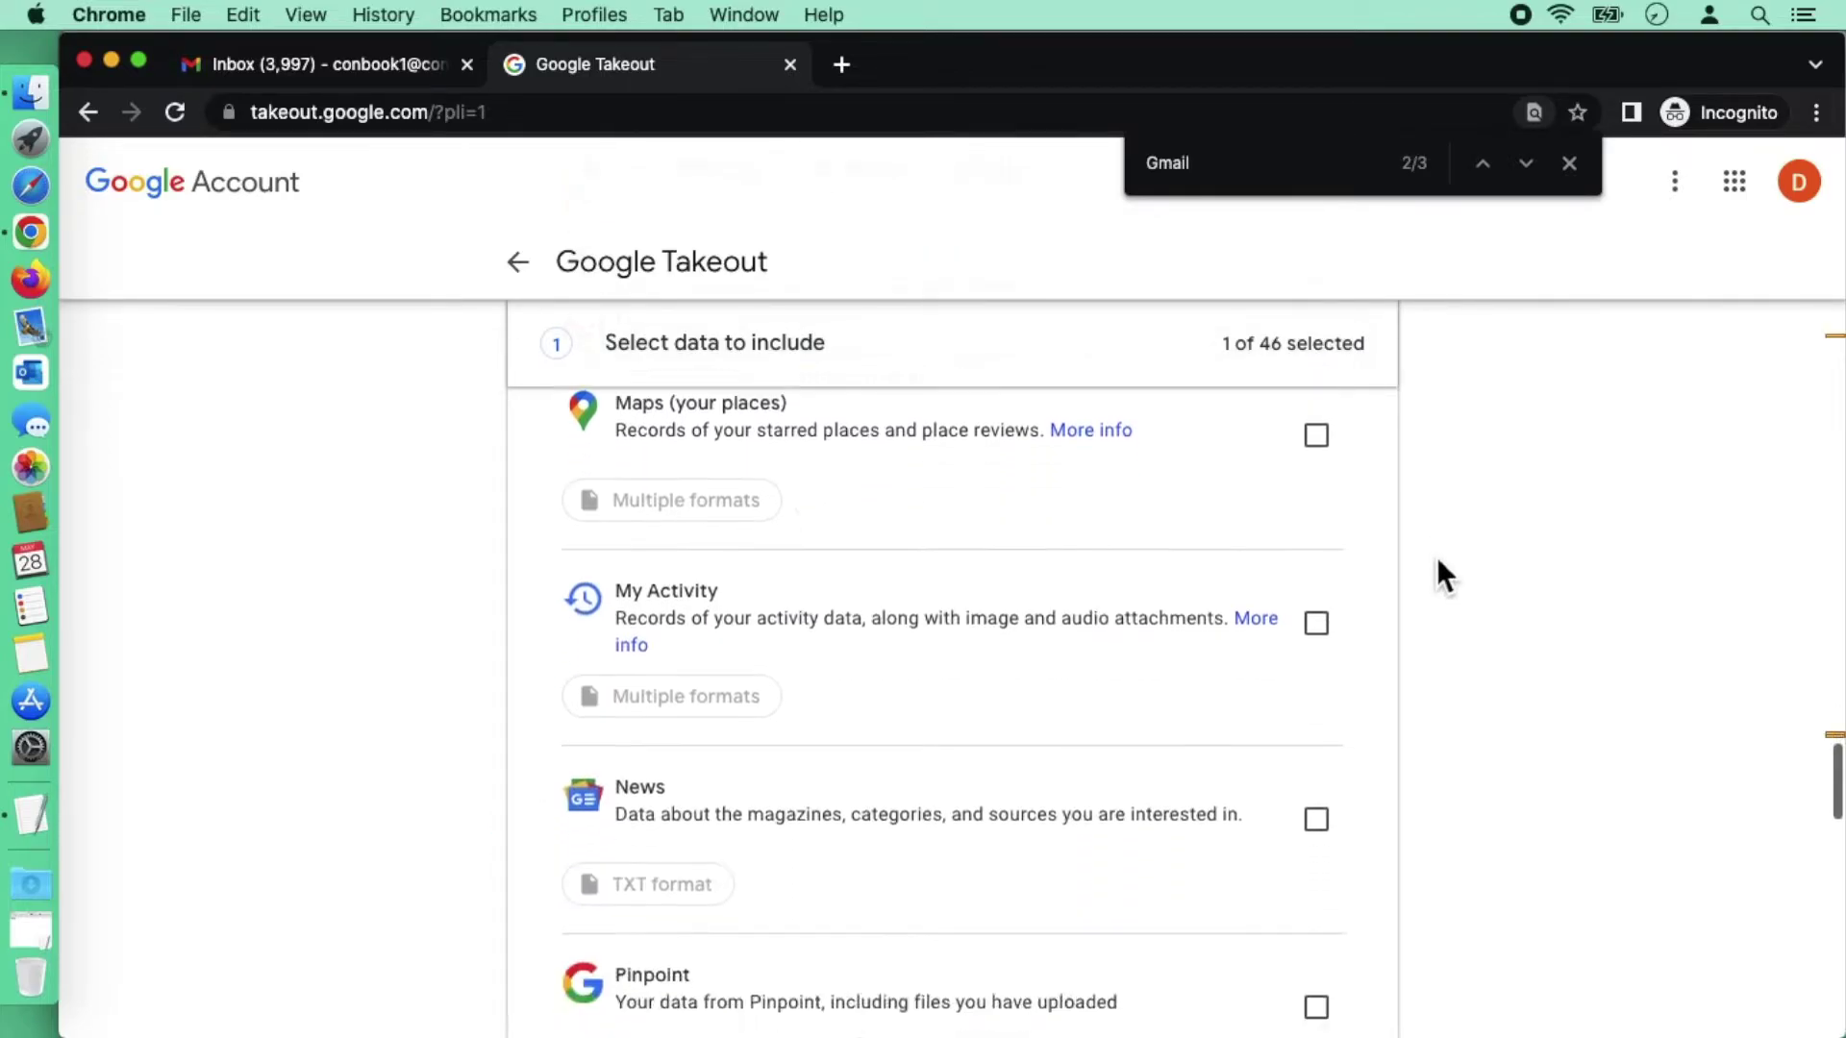
scroll(1438, 563, down, 16)
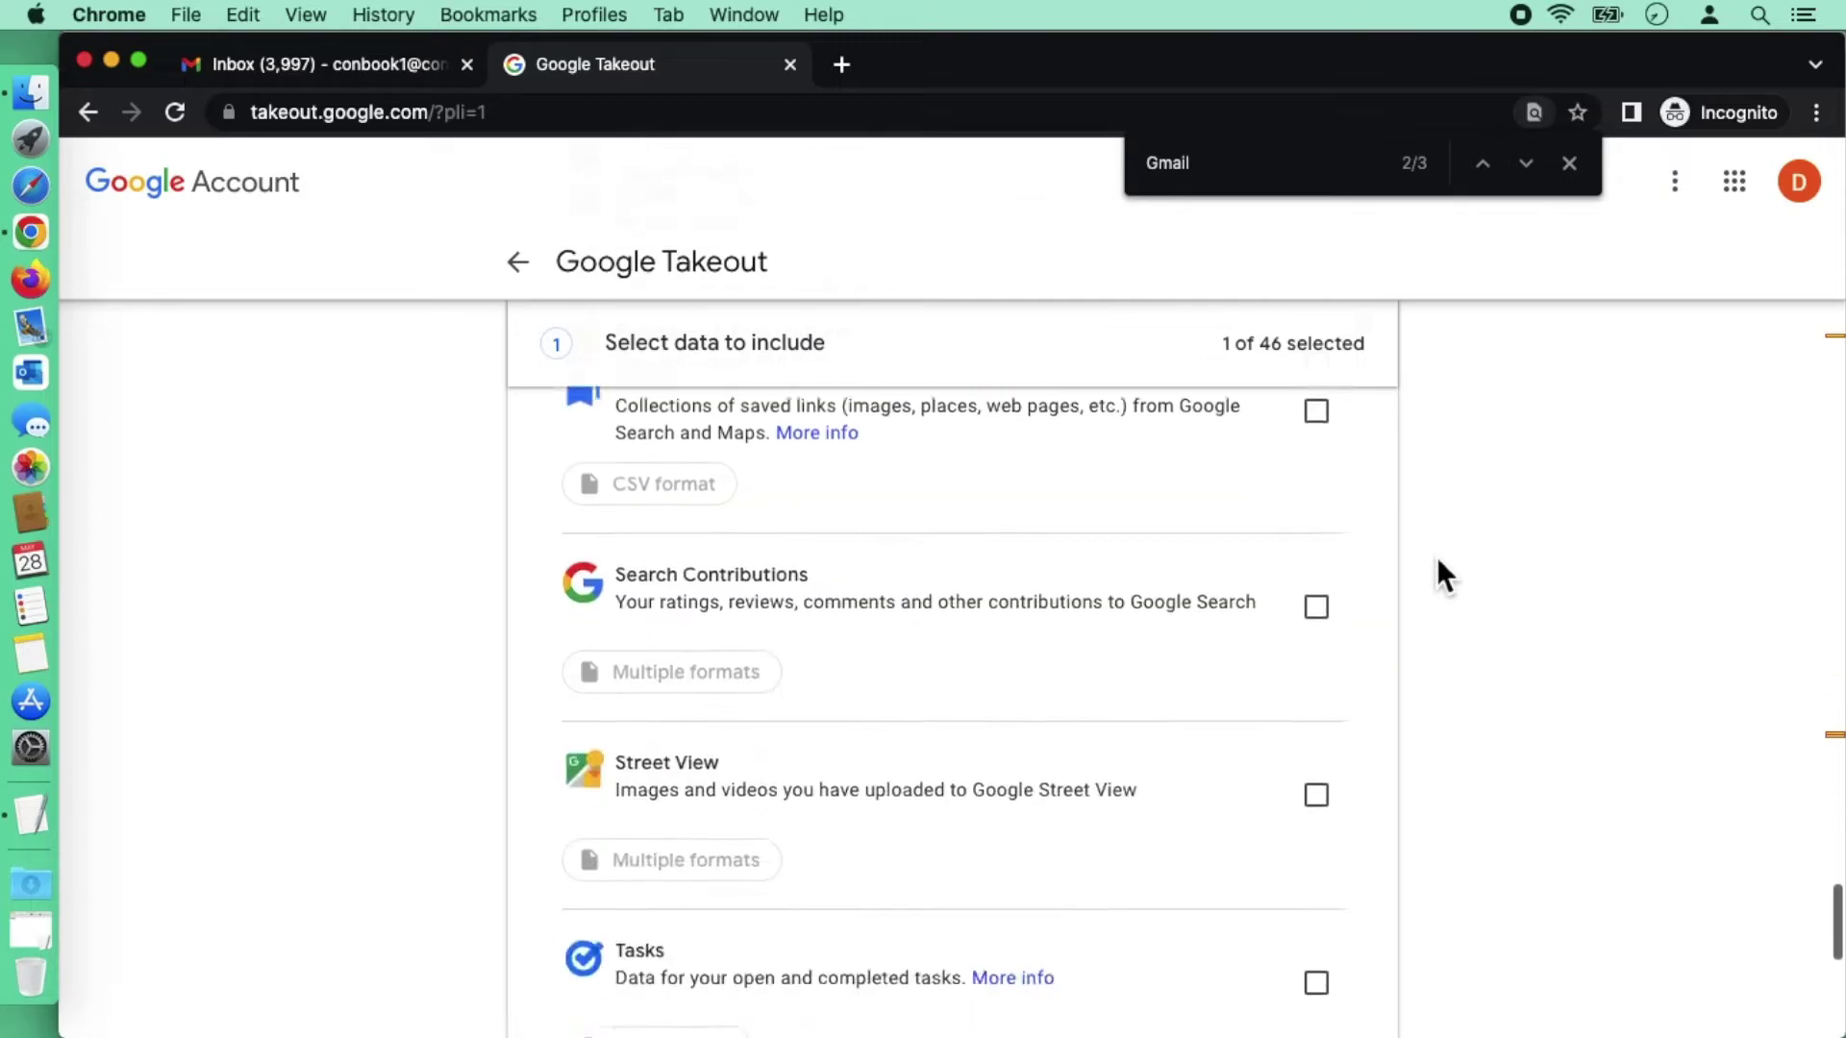
scroll(1436, 557, down, 4)
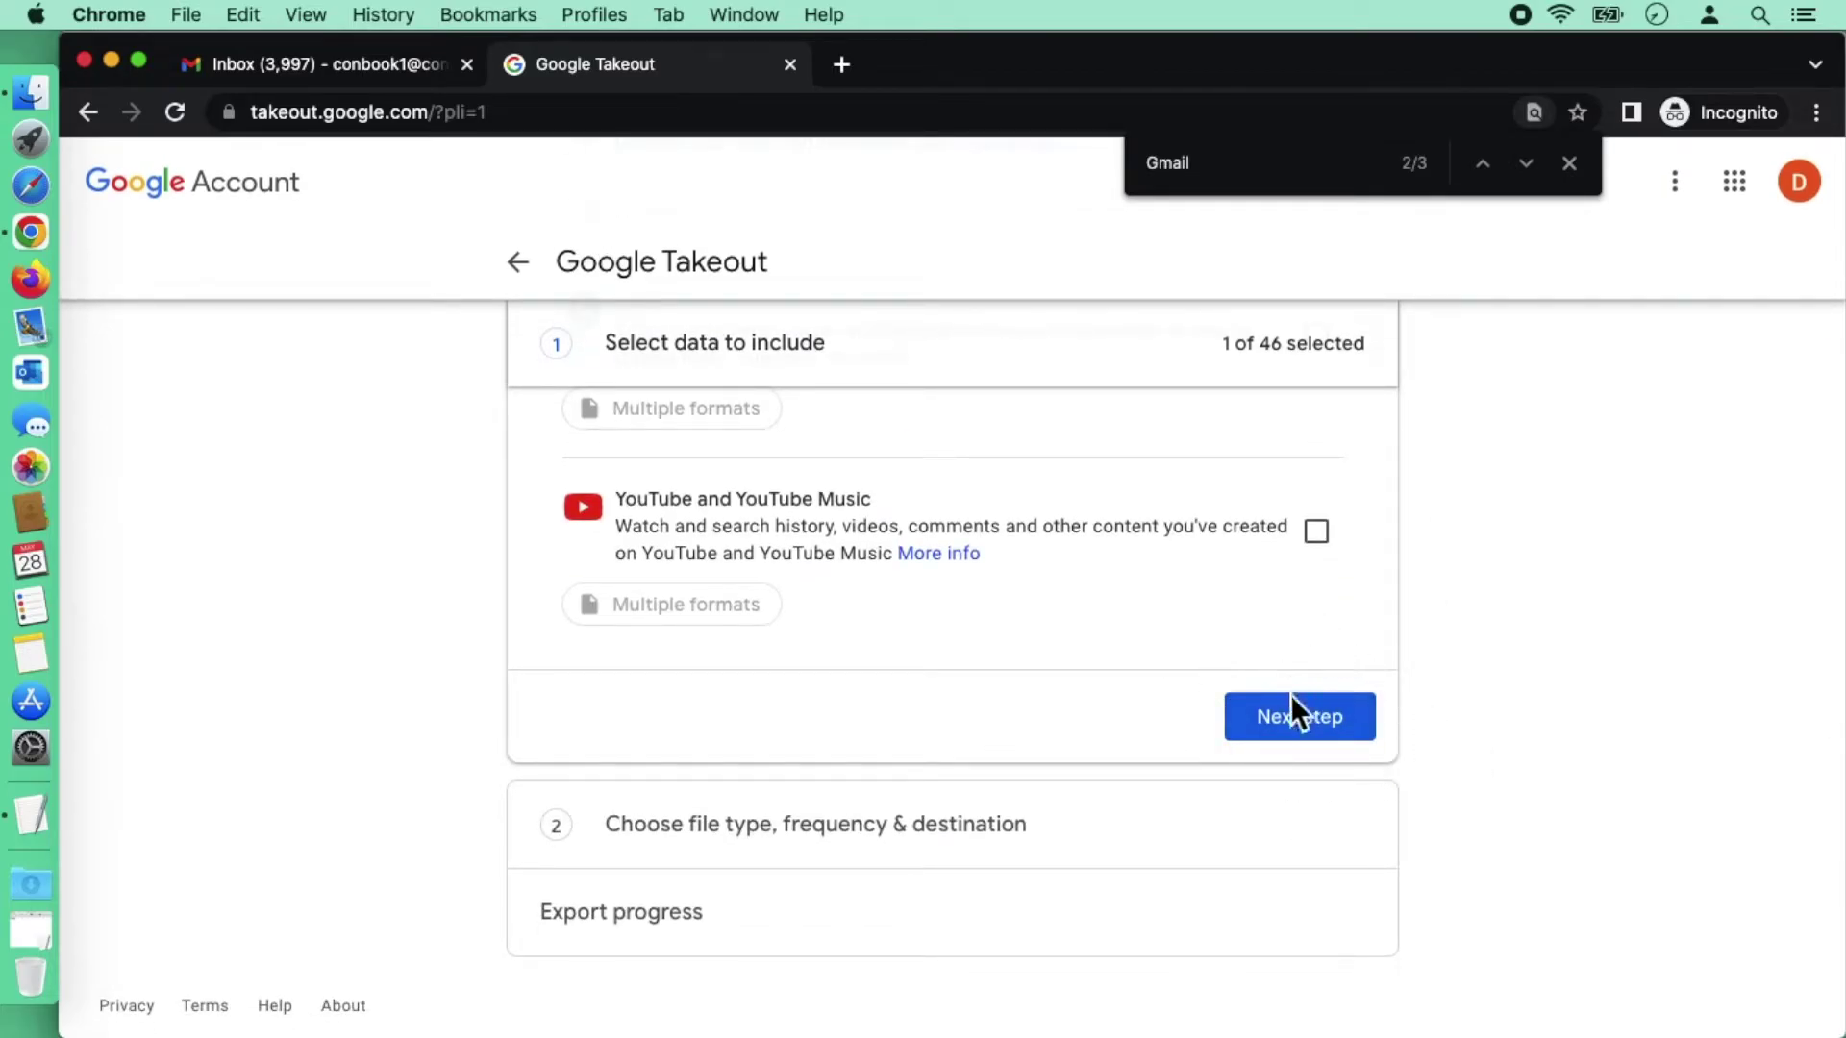
Step: Continue to export options and set the archive file size to 50 GB
click(1296, 723)
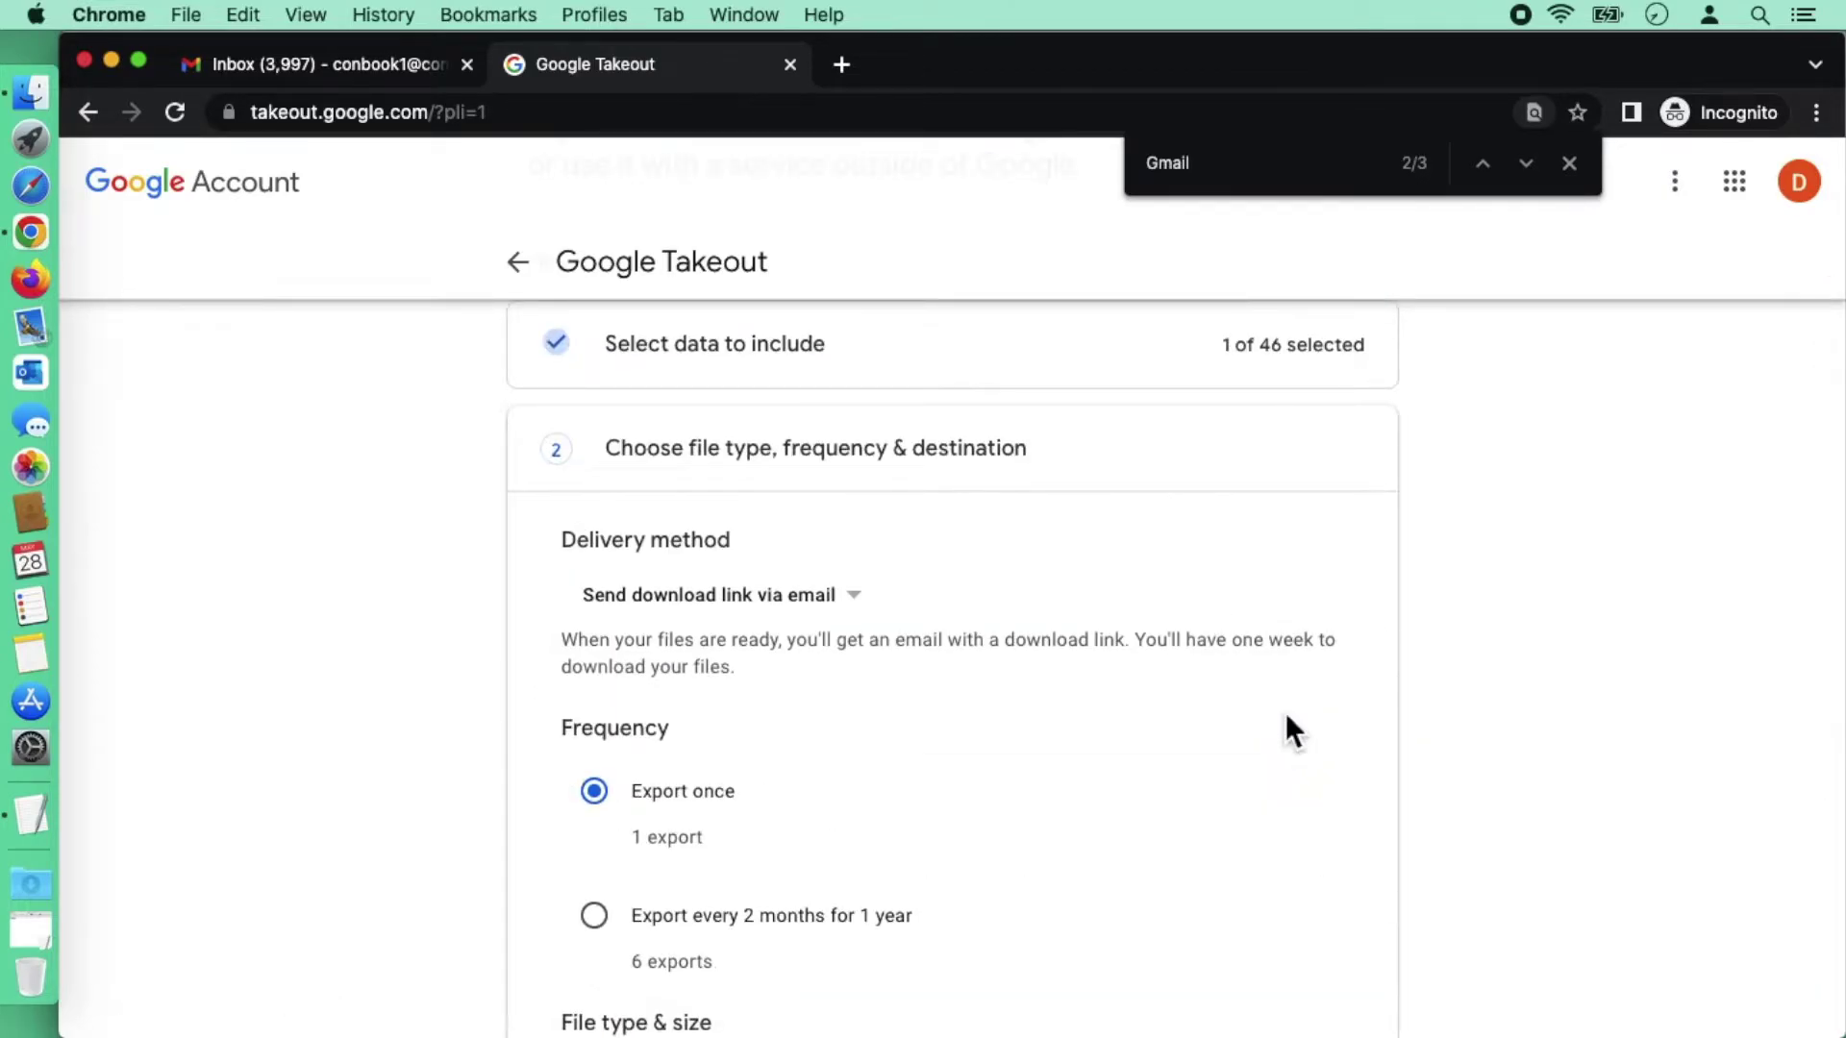
click(1567, 168)
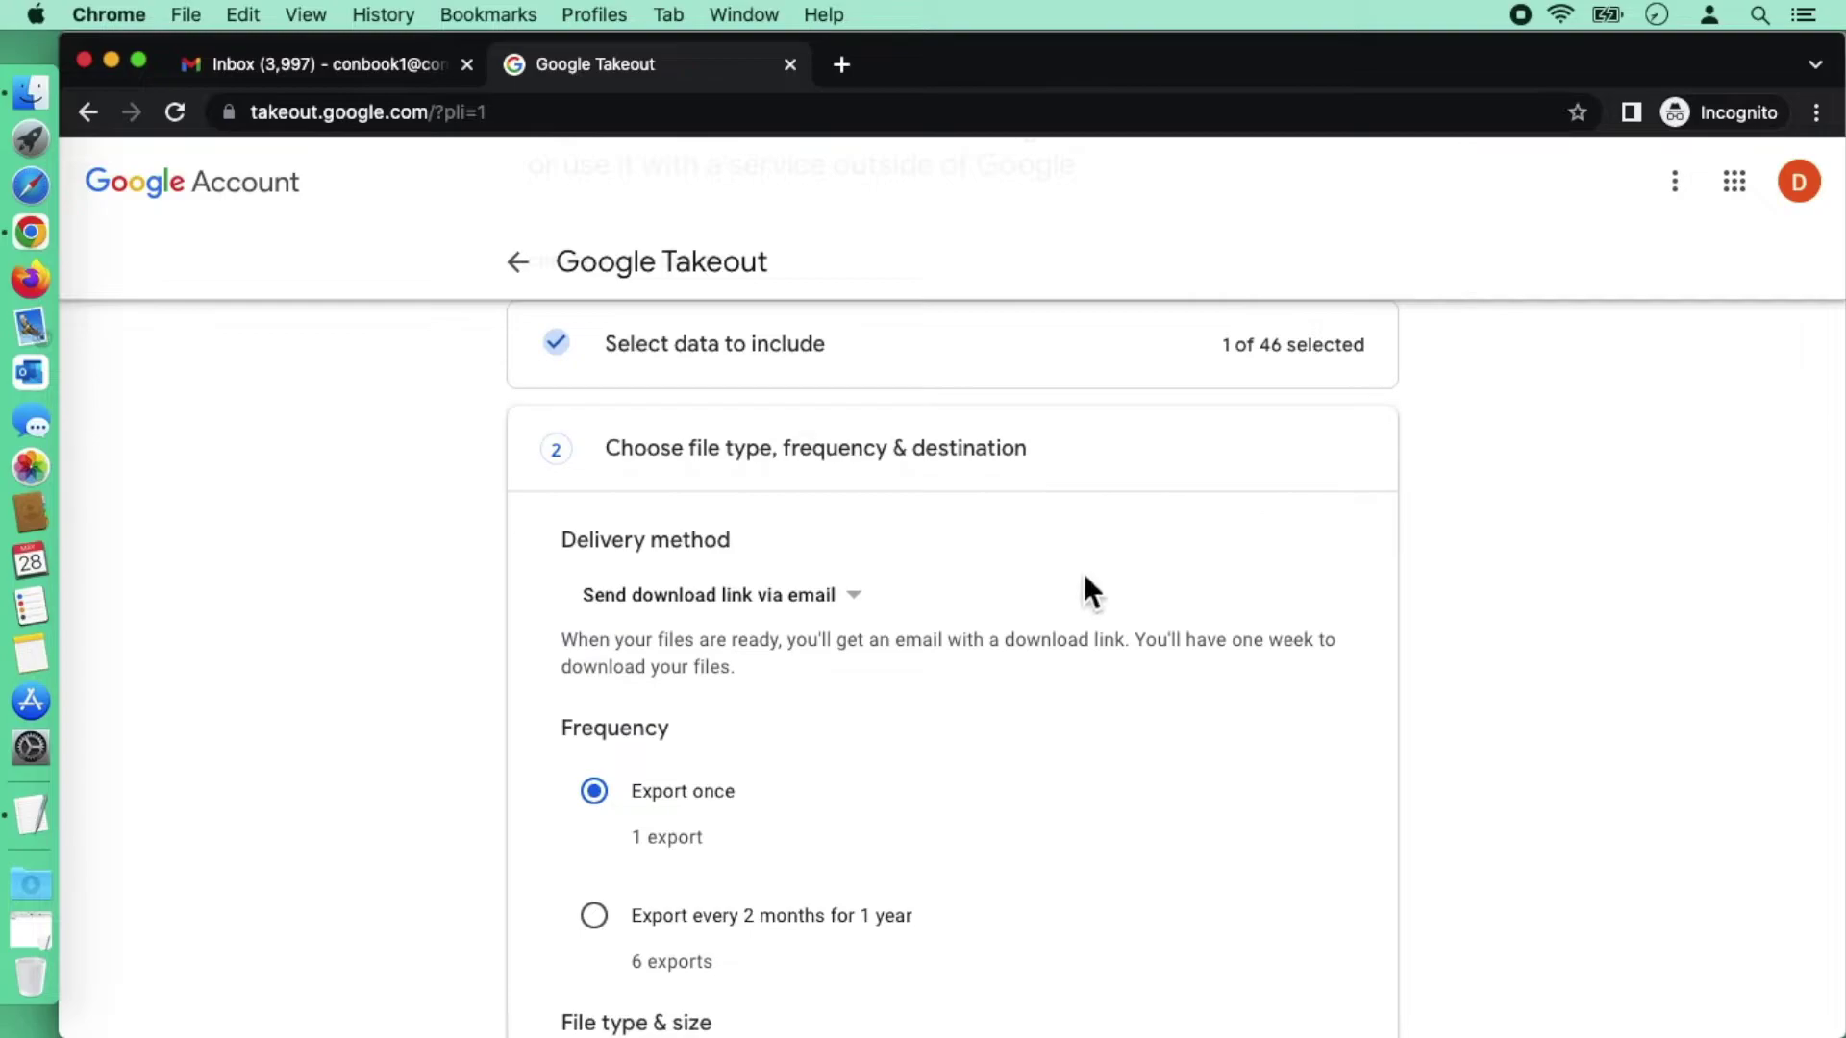
scroll(1083, 573, down, 2)
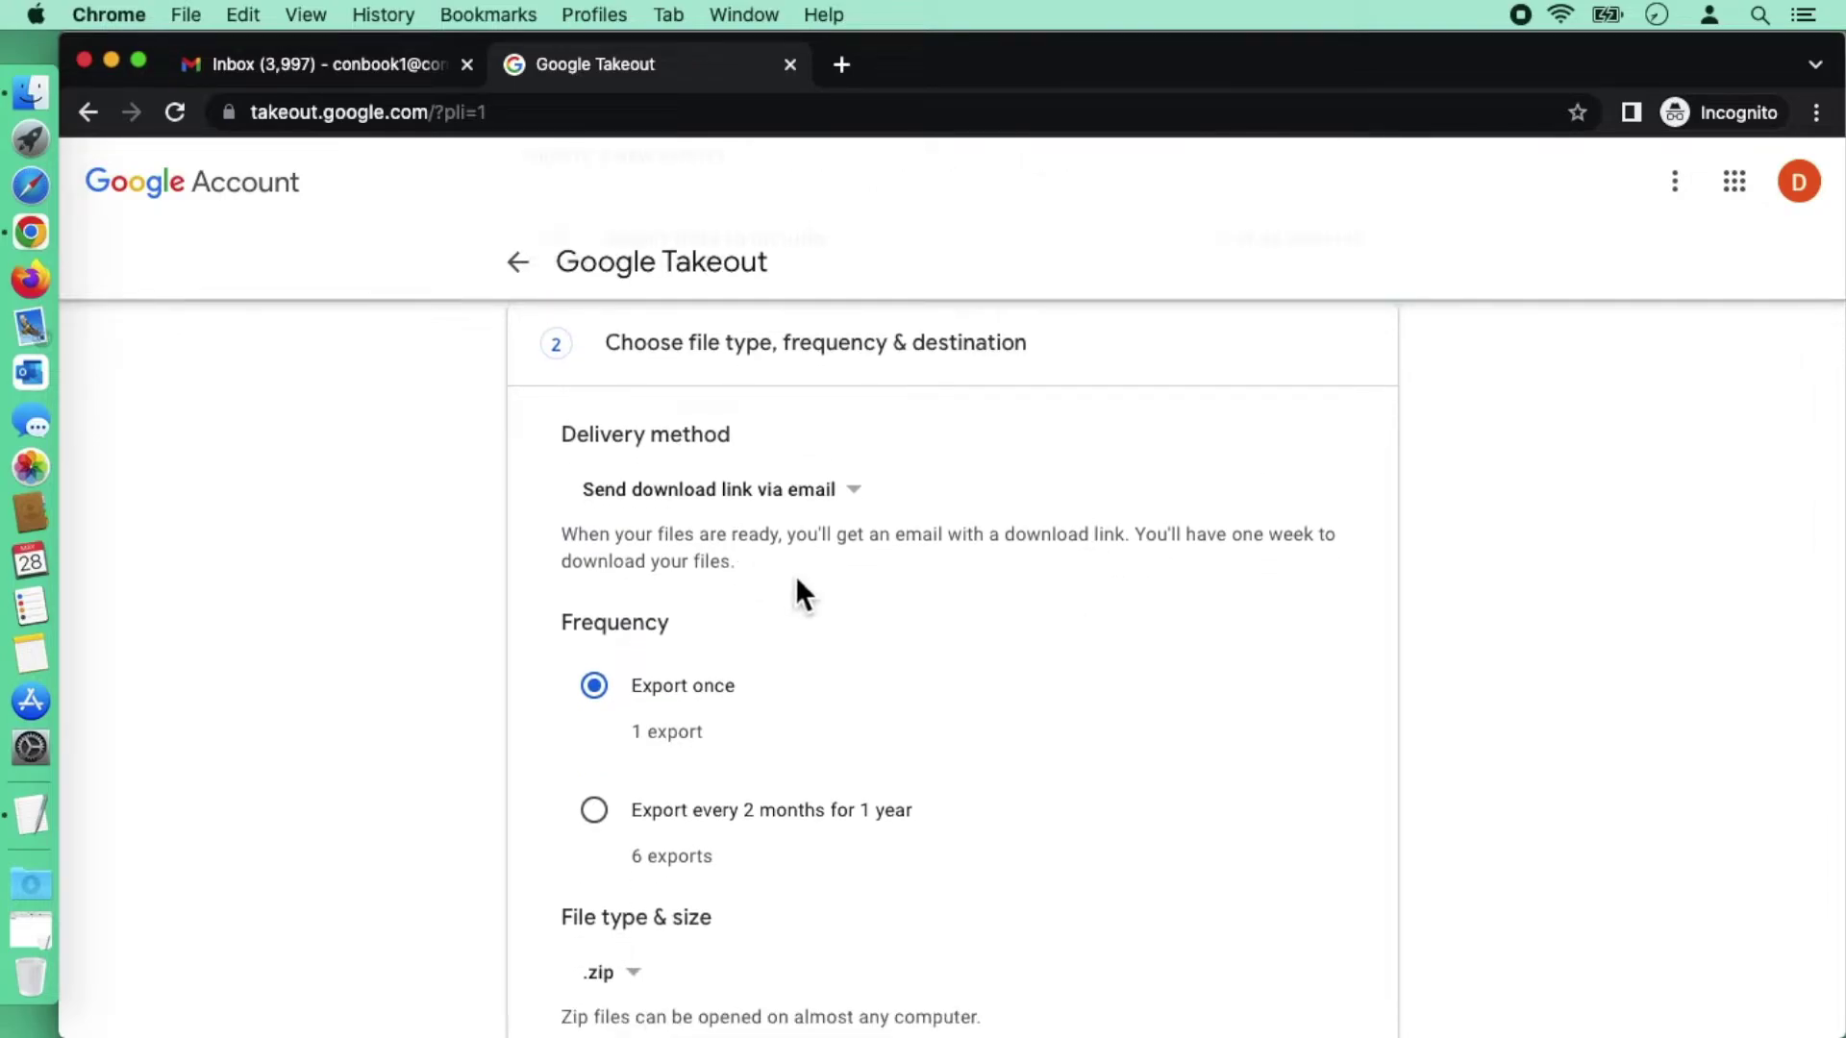
scroll(794, 574, down, 3)
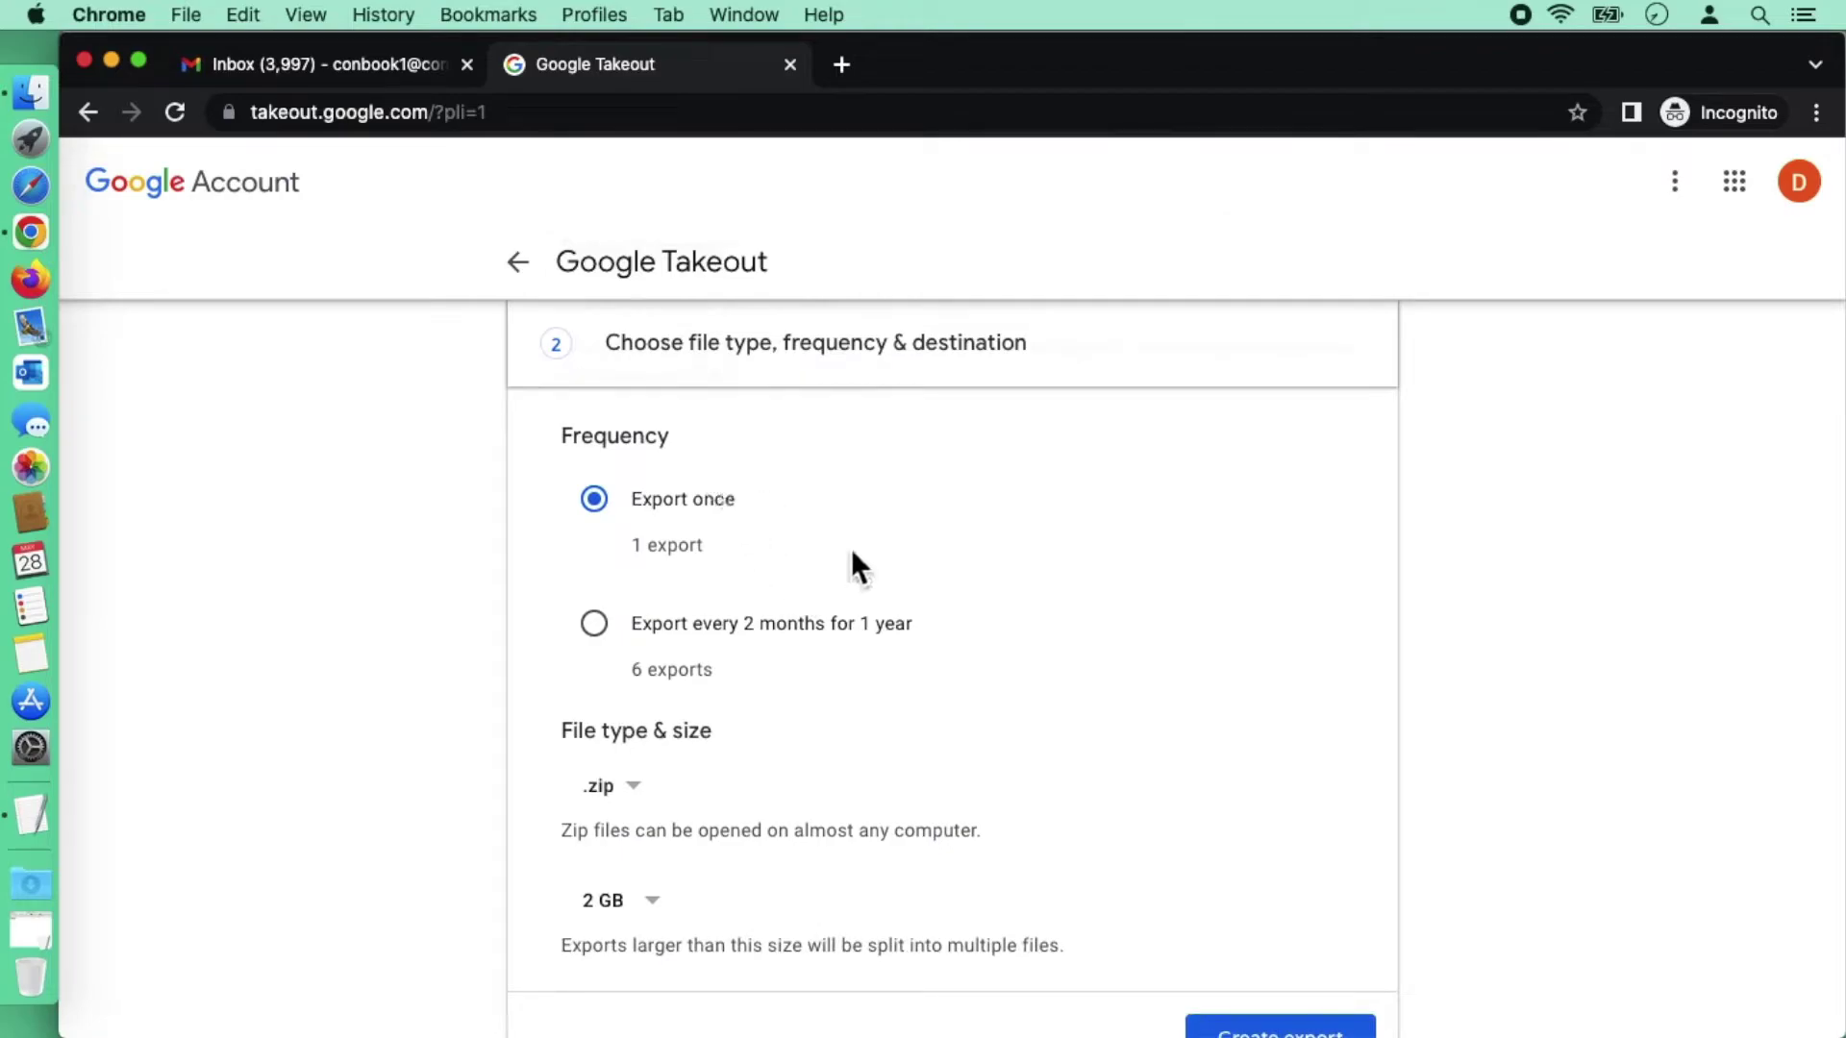
scroll(852, 558, down, 3)
click(650, 706)
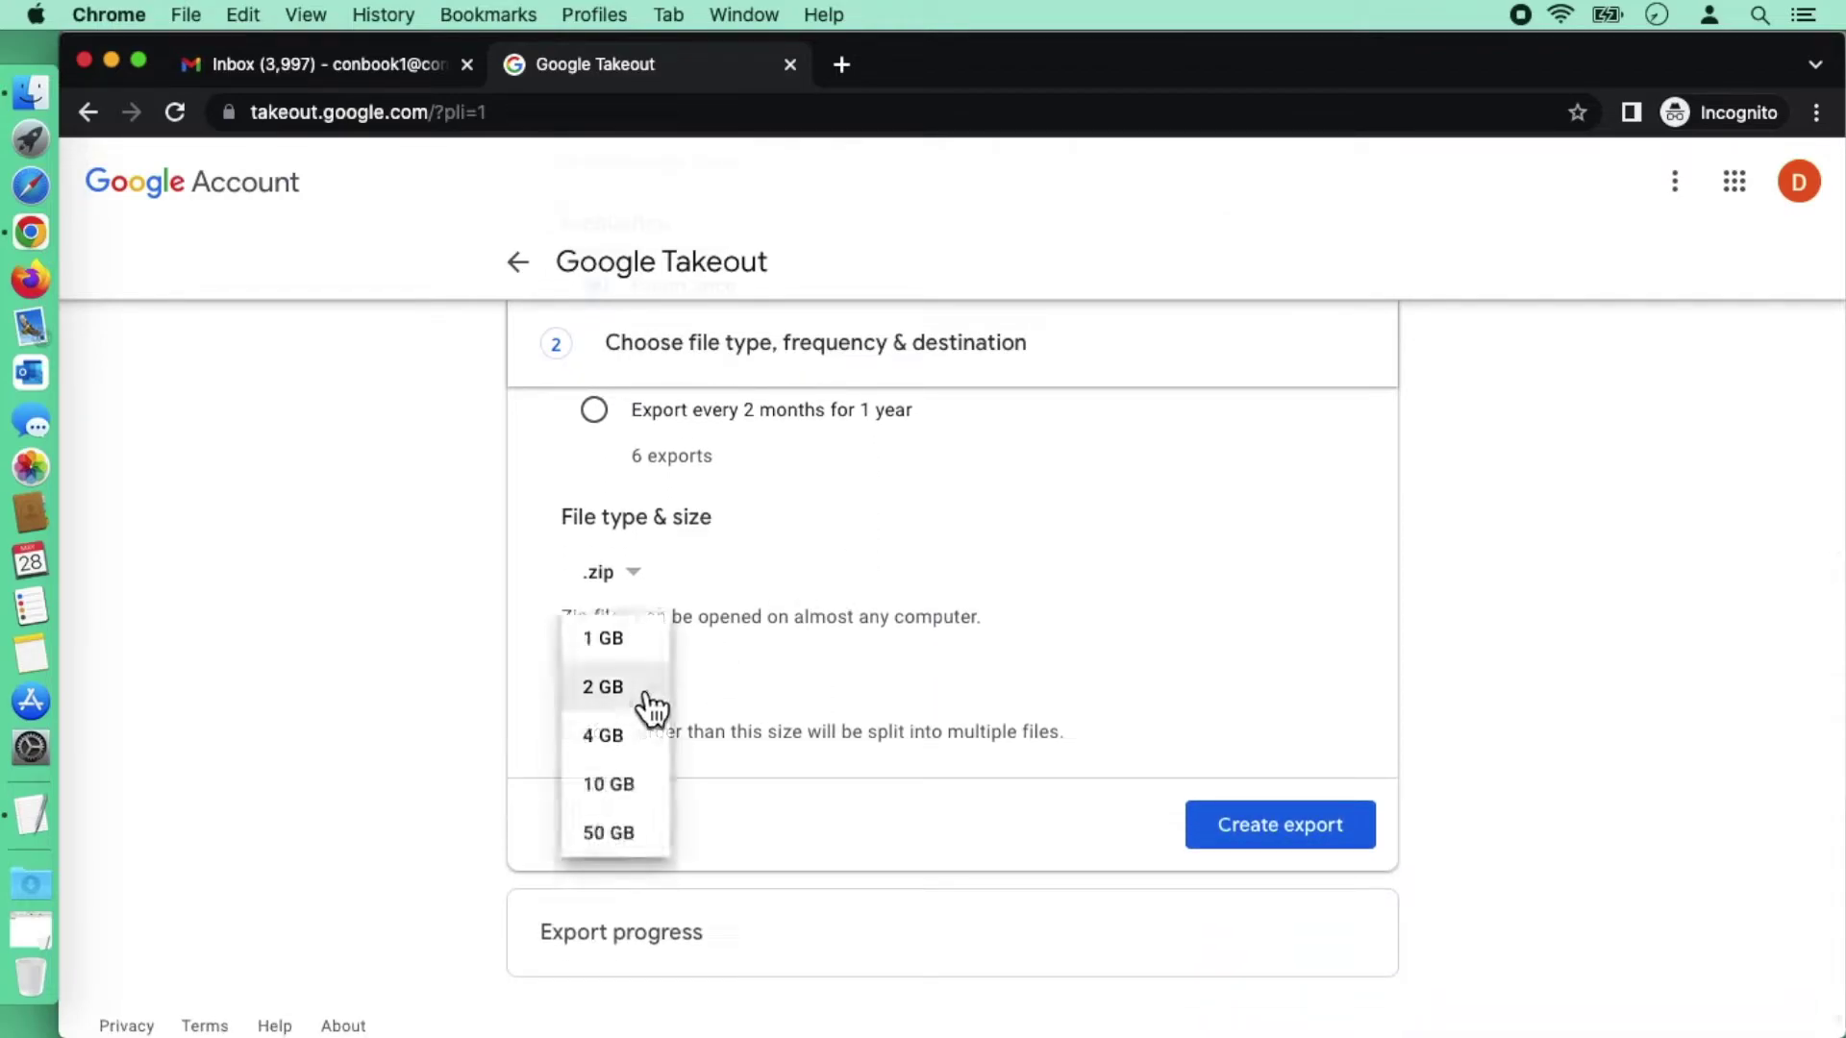
click(632, 834)
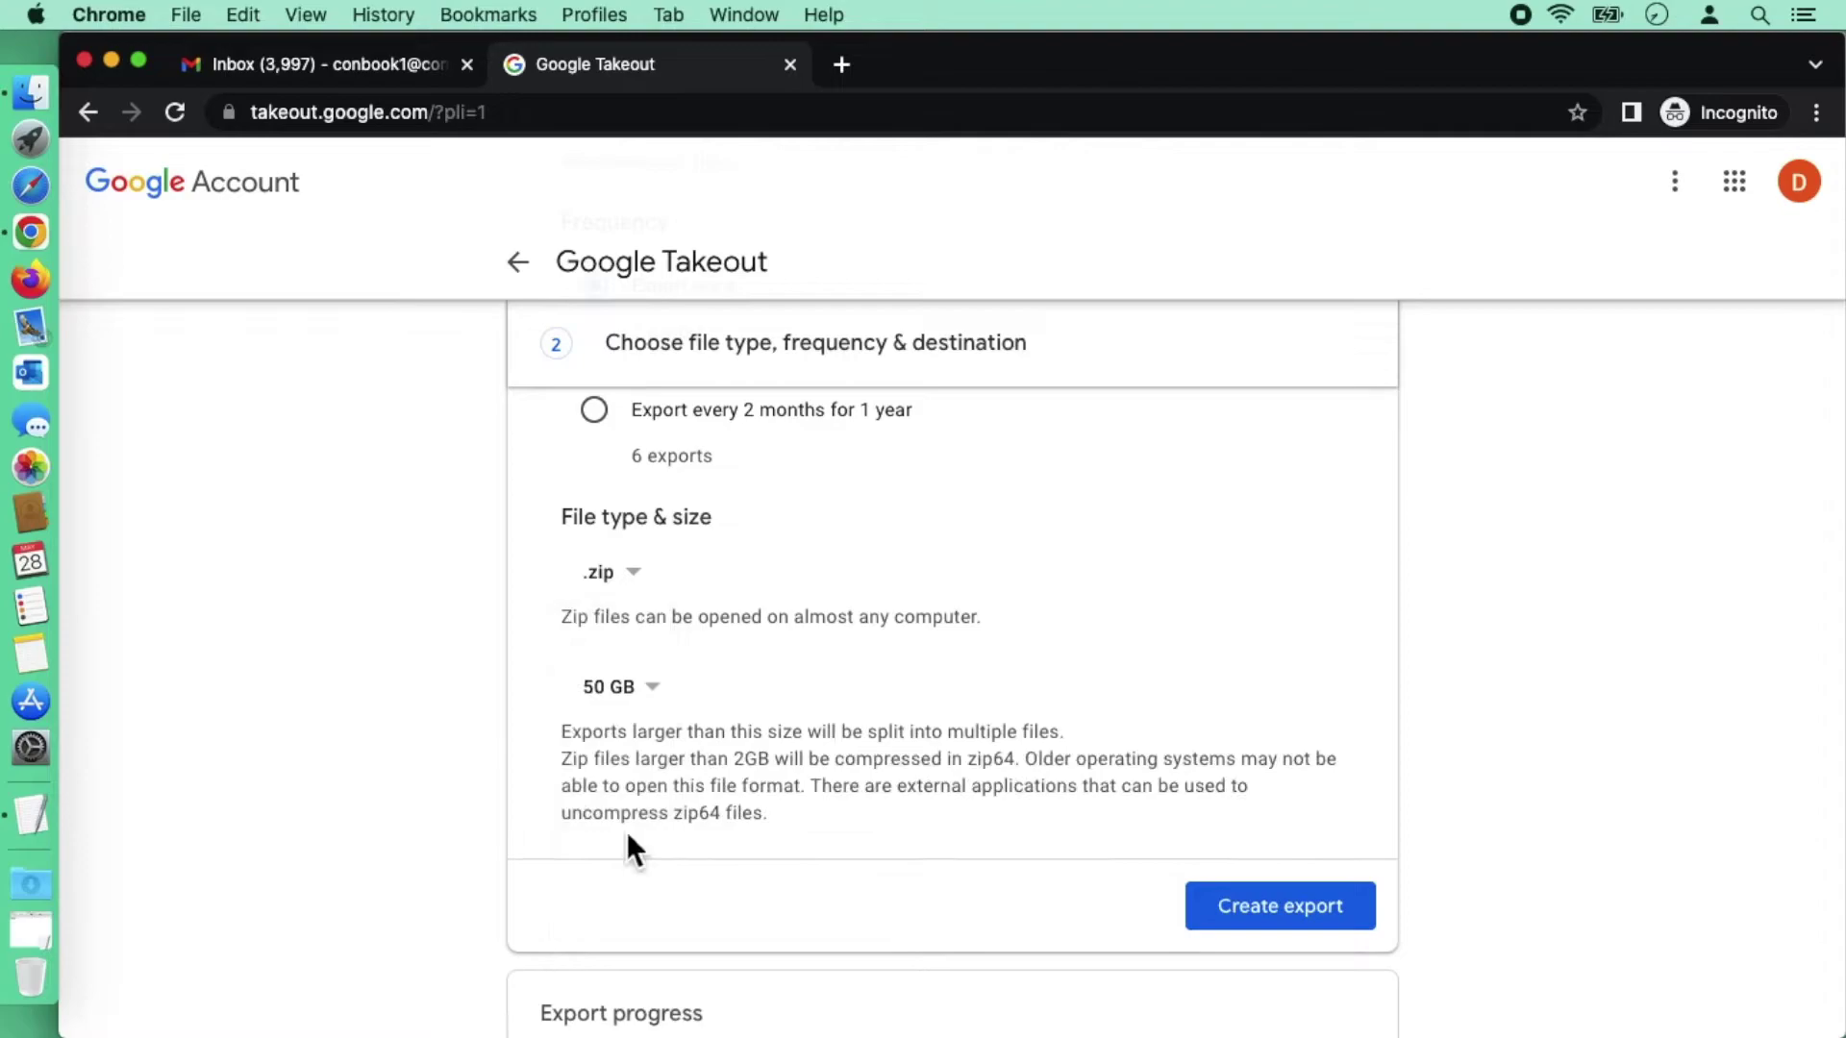
scroll(975, 806, down, 2)
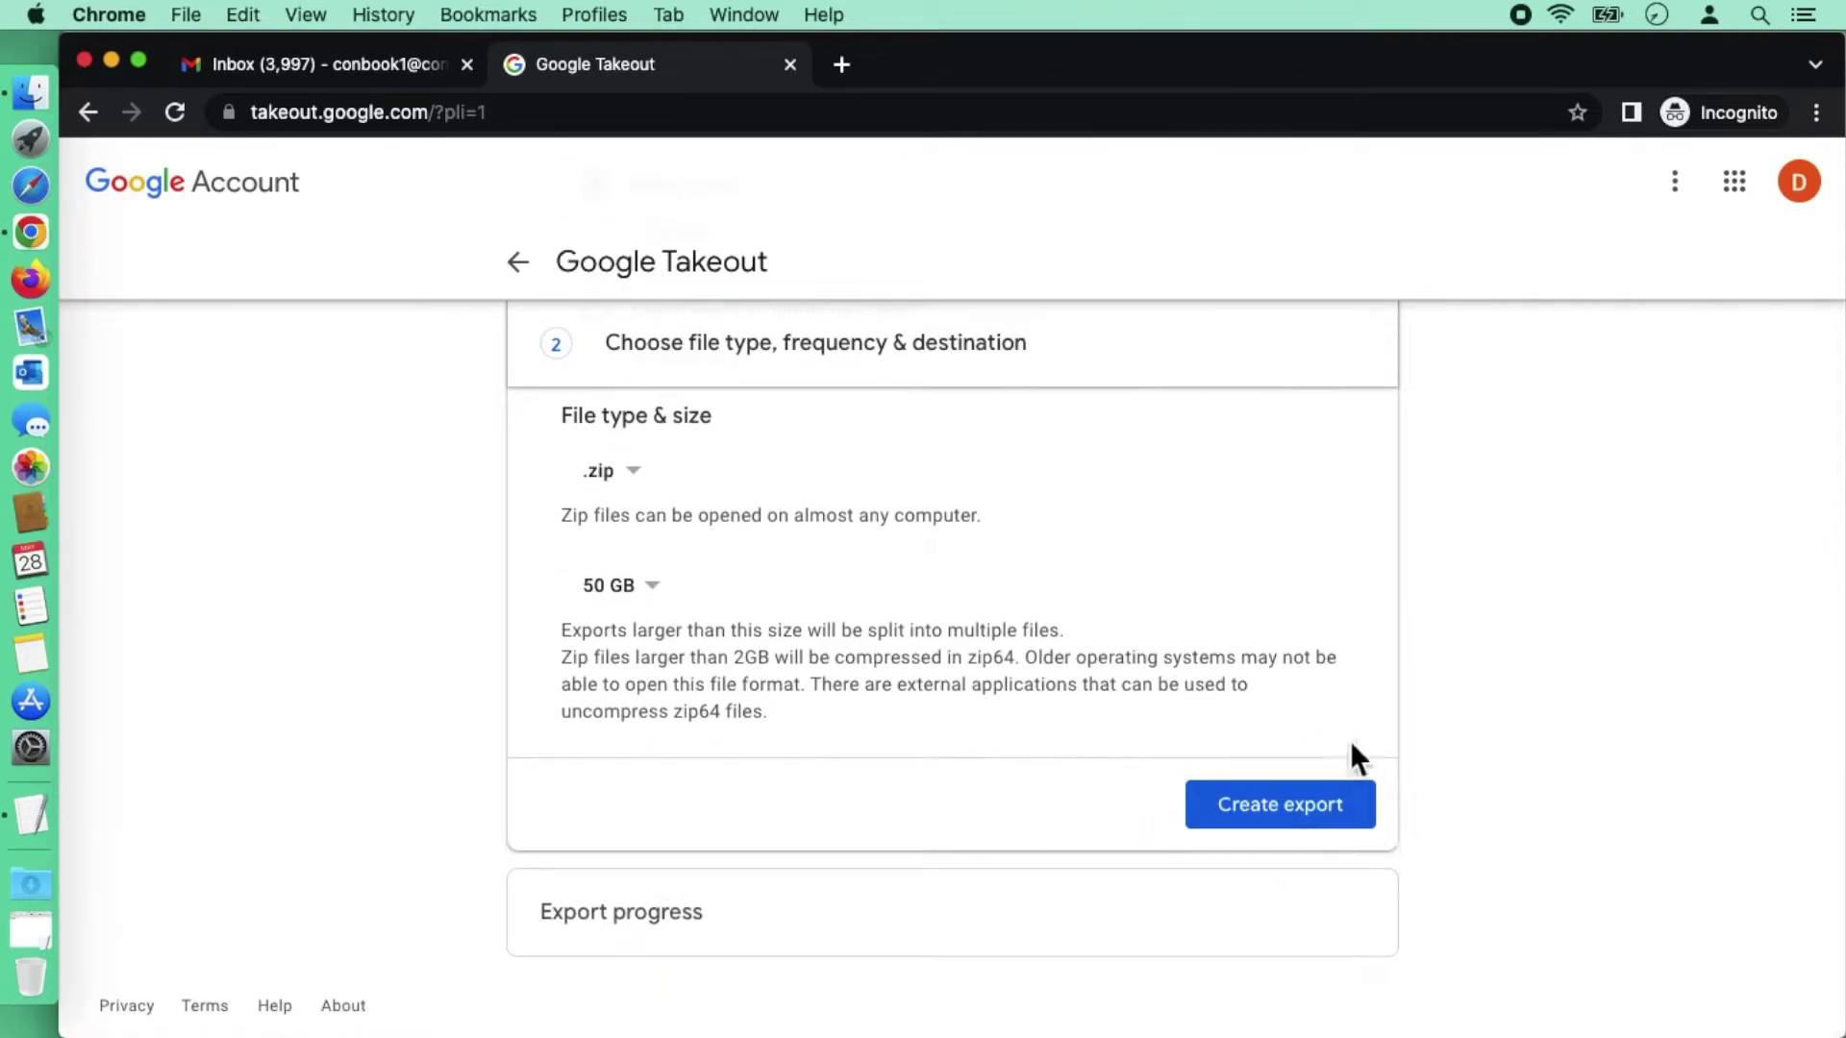
click(1309, 822)
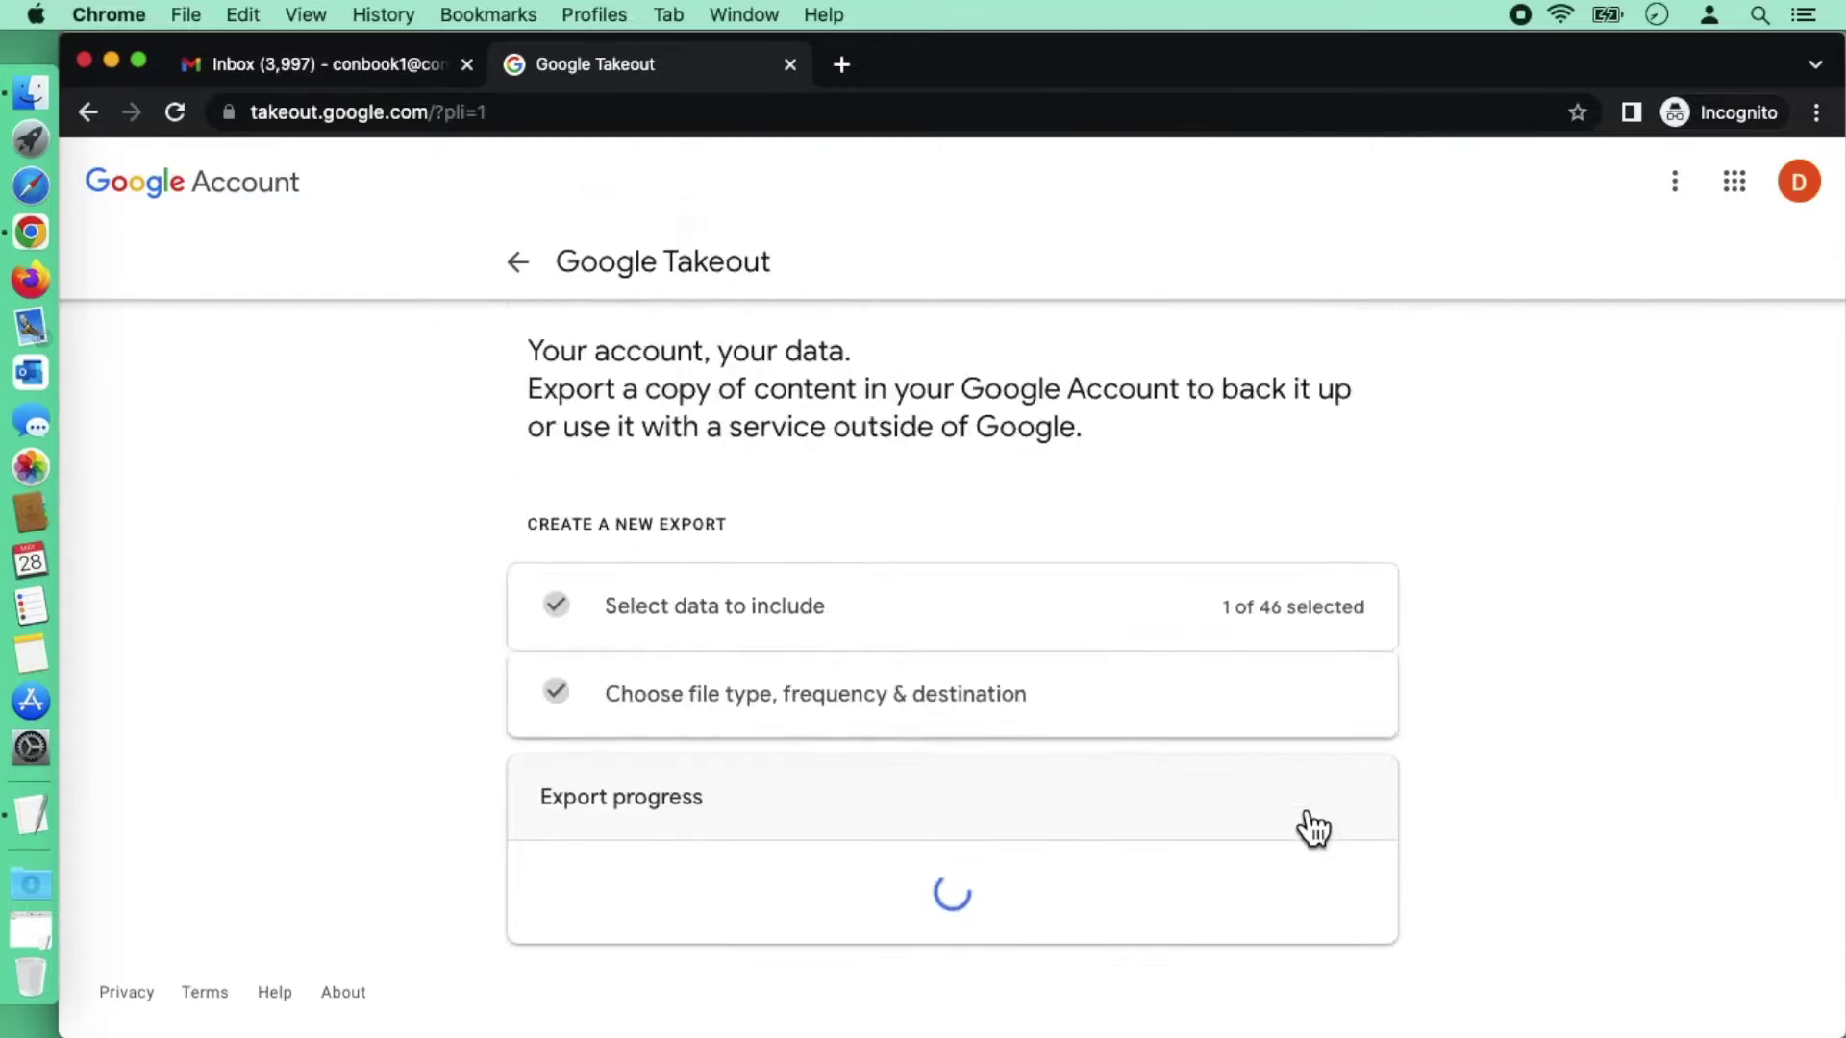
scroll(1418, 708, down, 3)
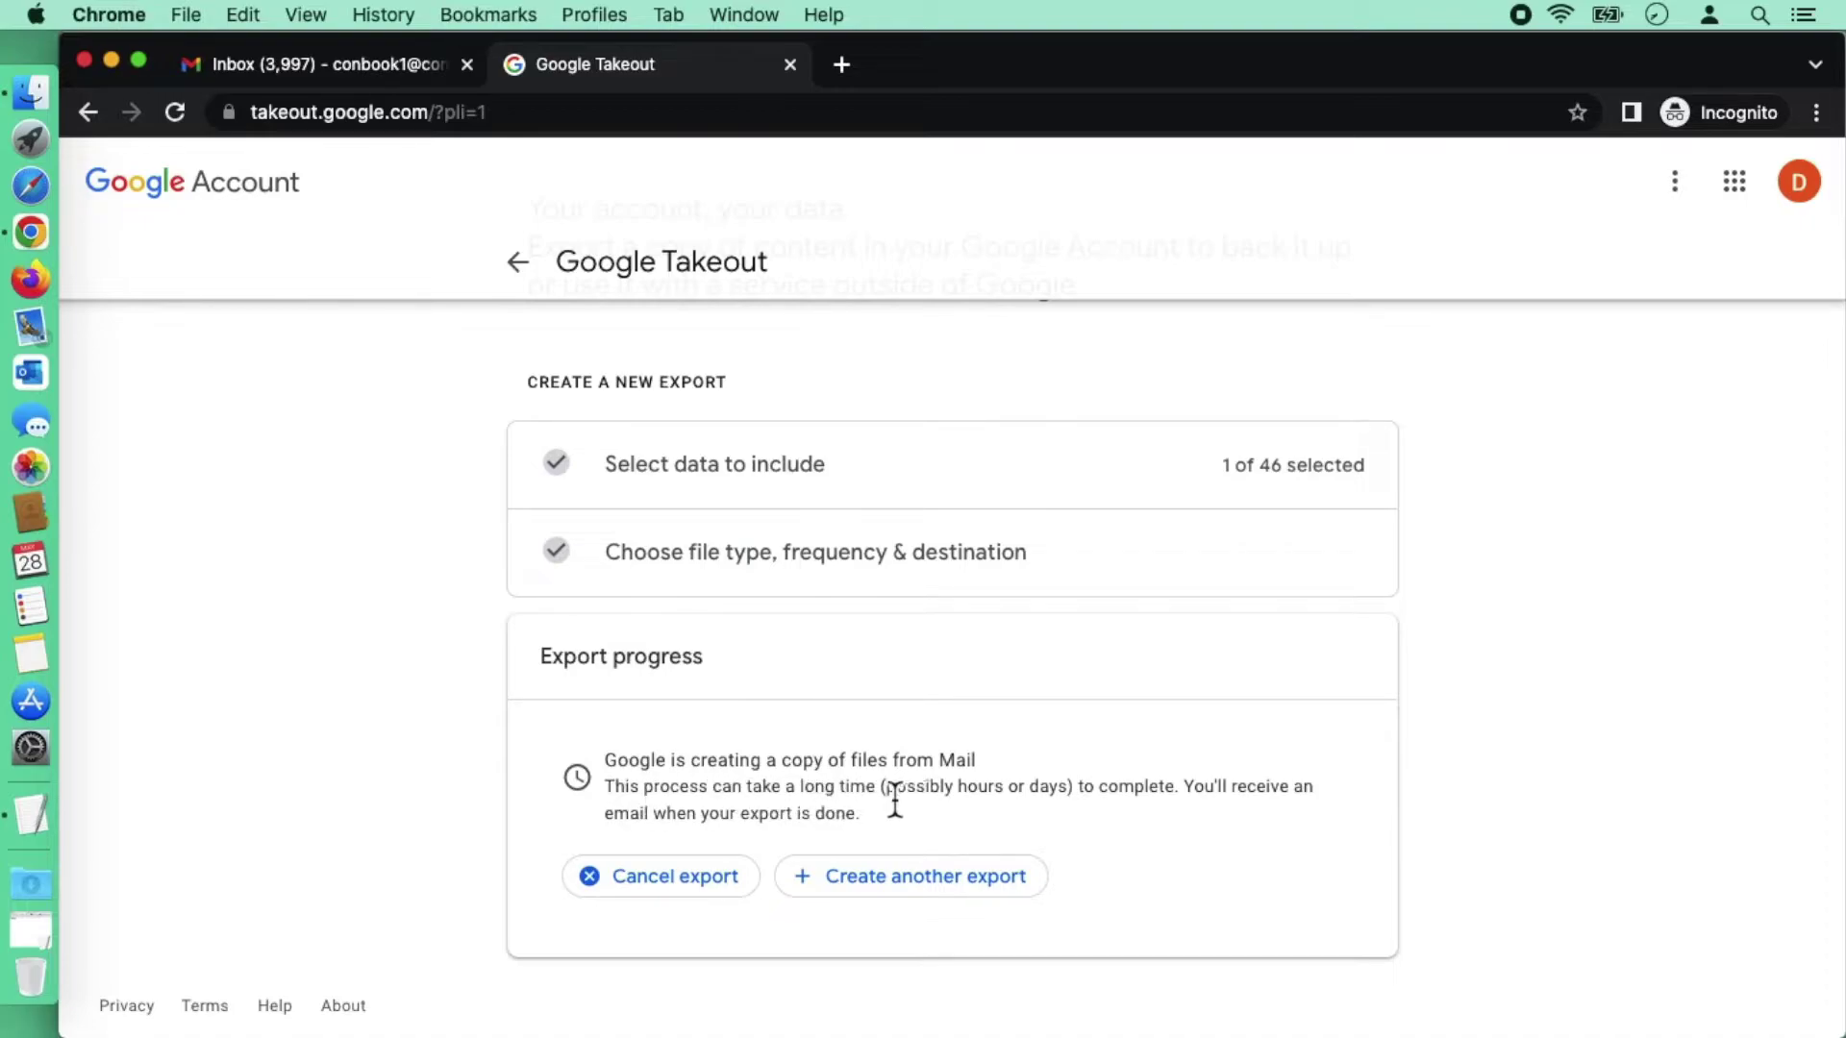
drag(885, 798, 1072, 803)
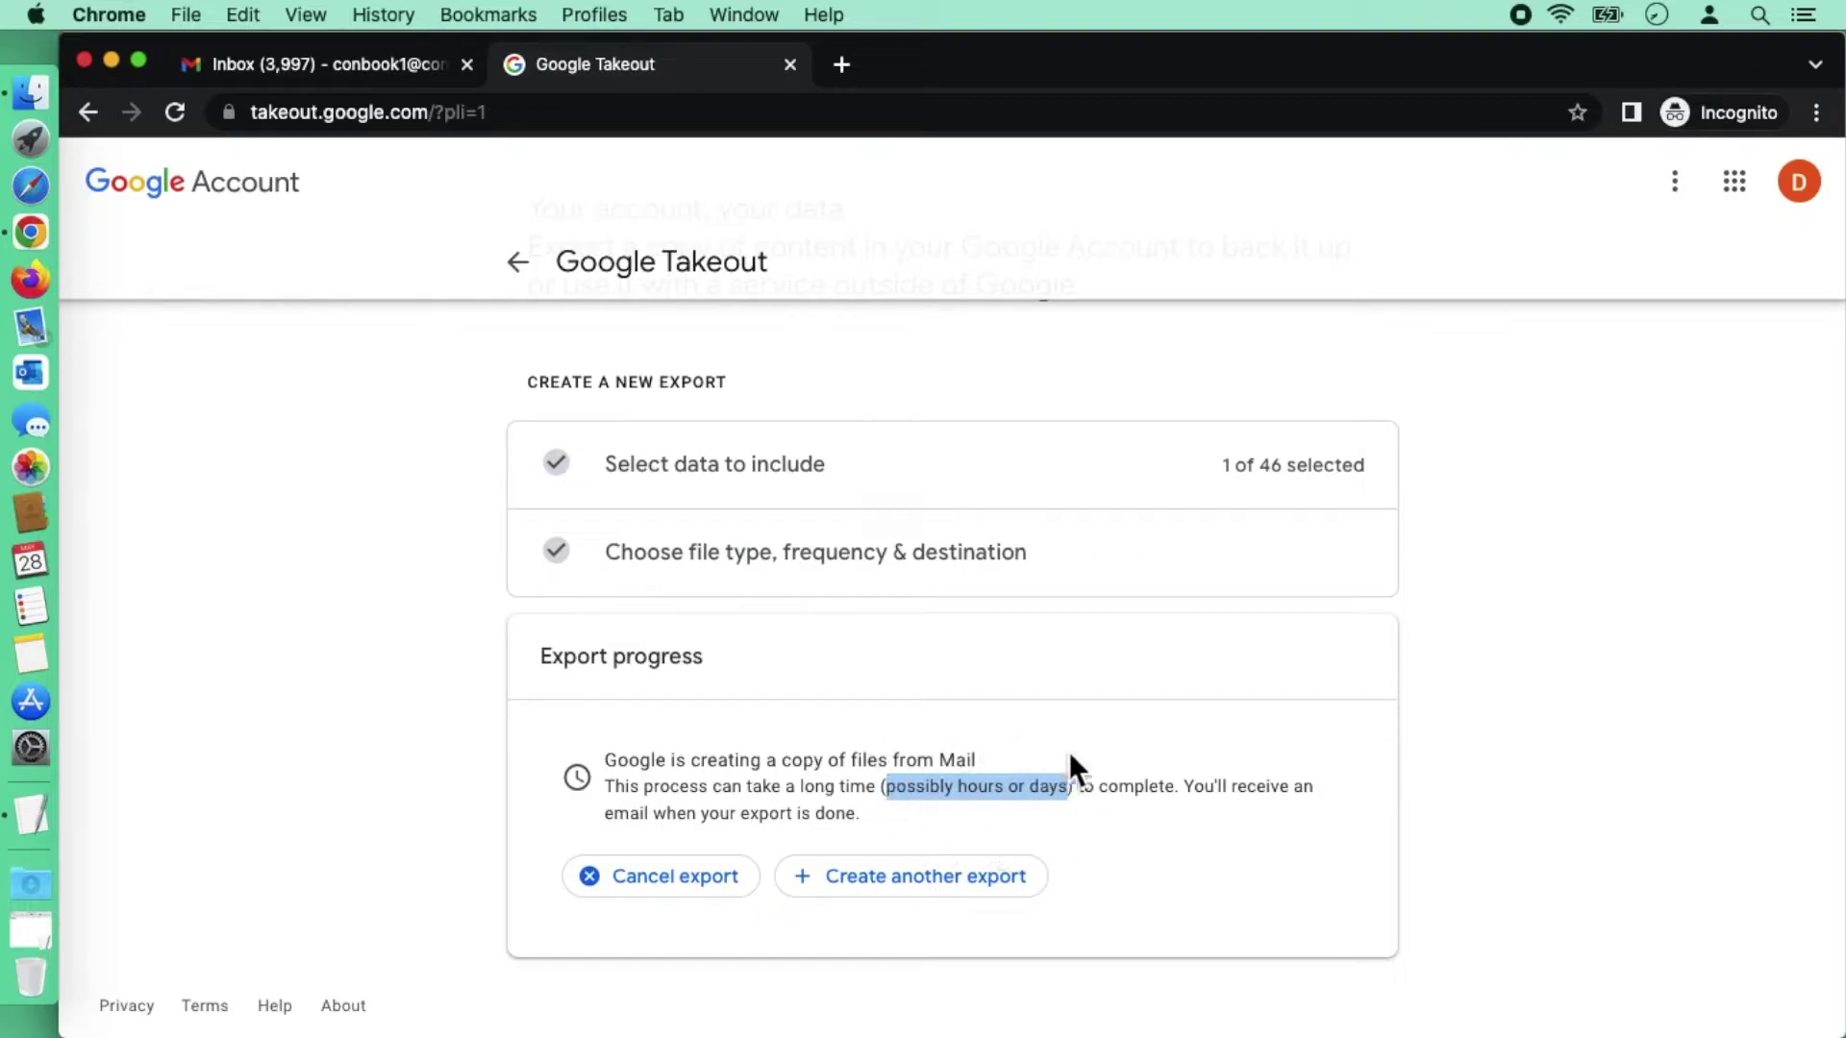
click(1163, 815)
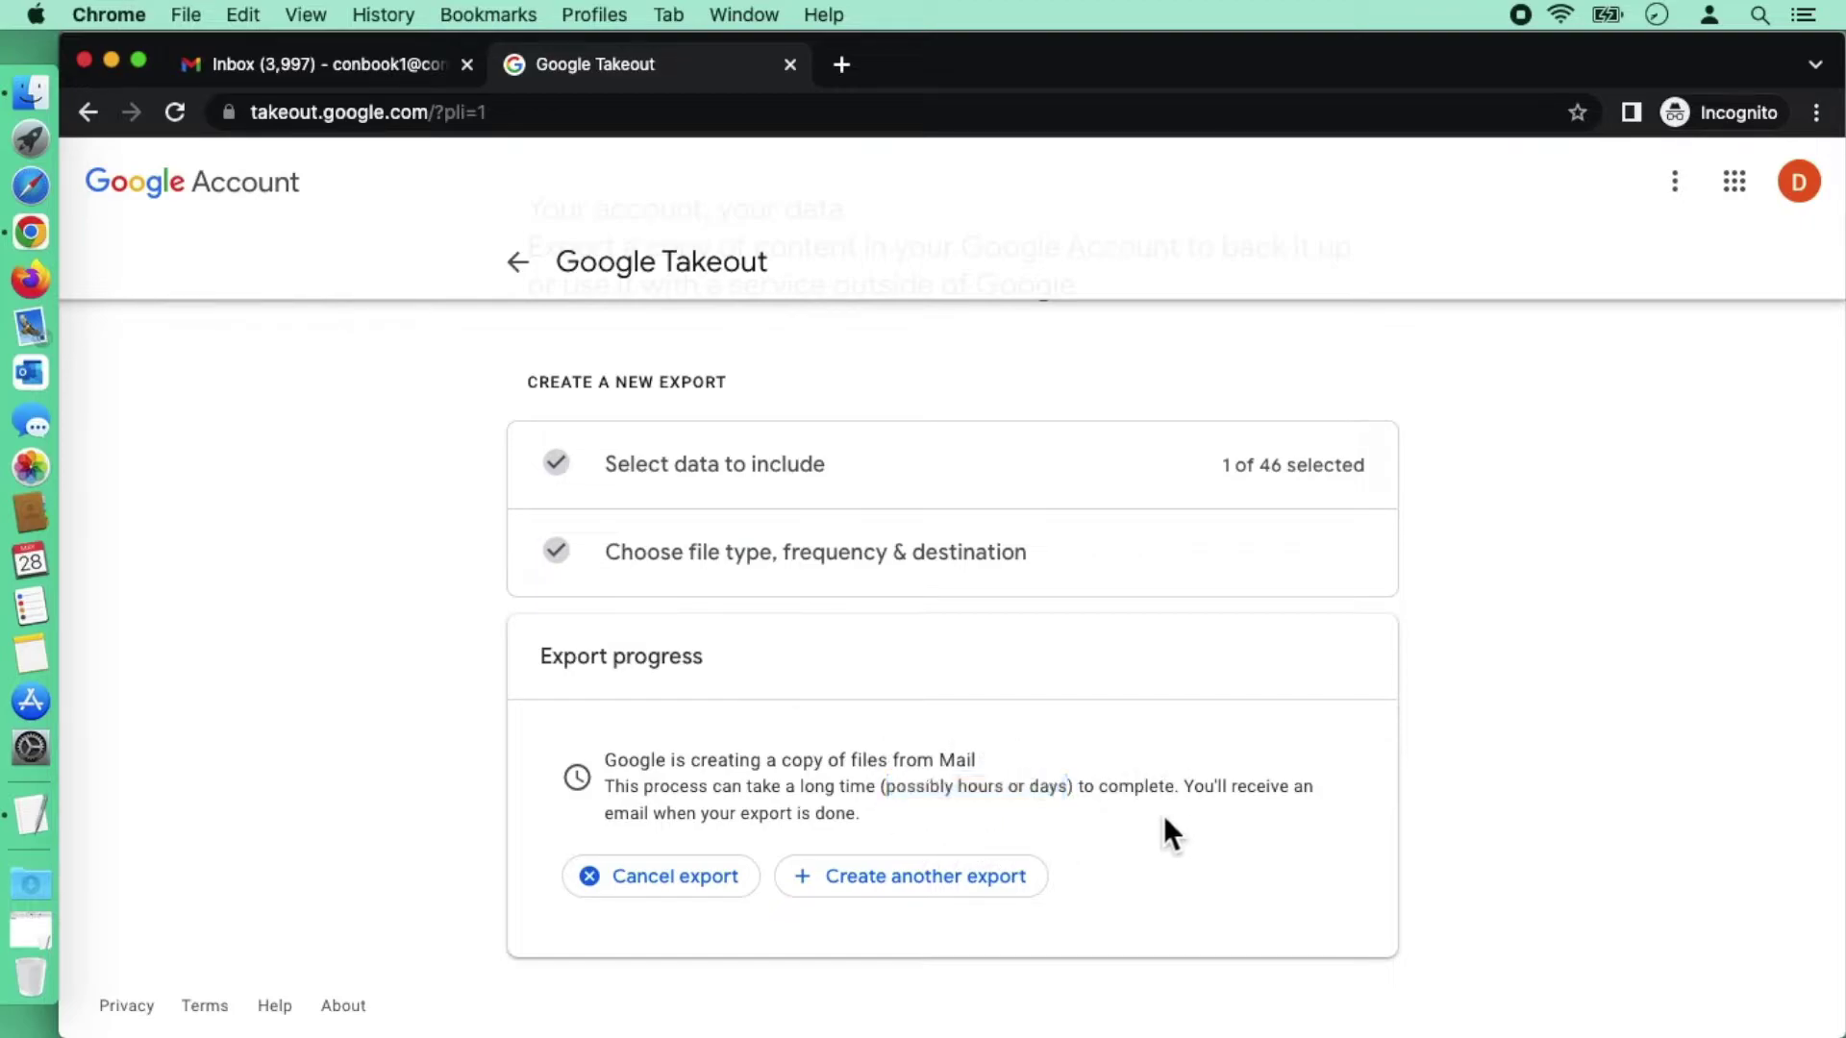
drag(1189, 800, 1044, 822)
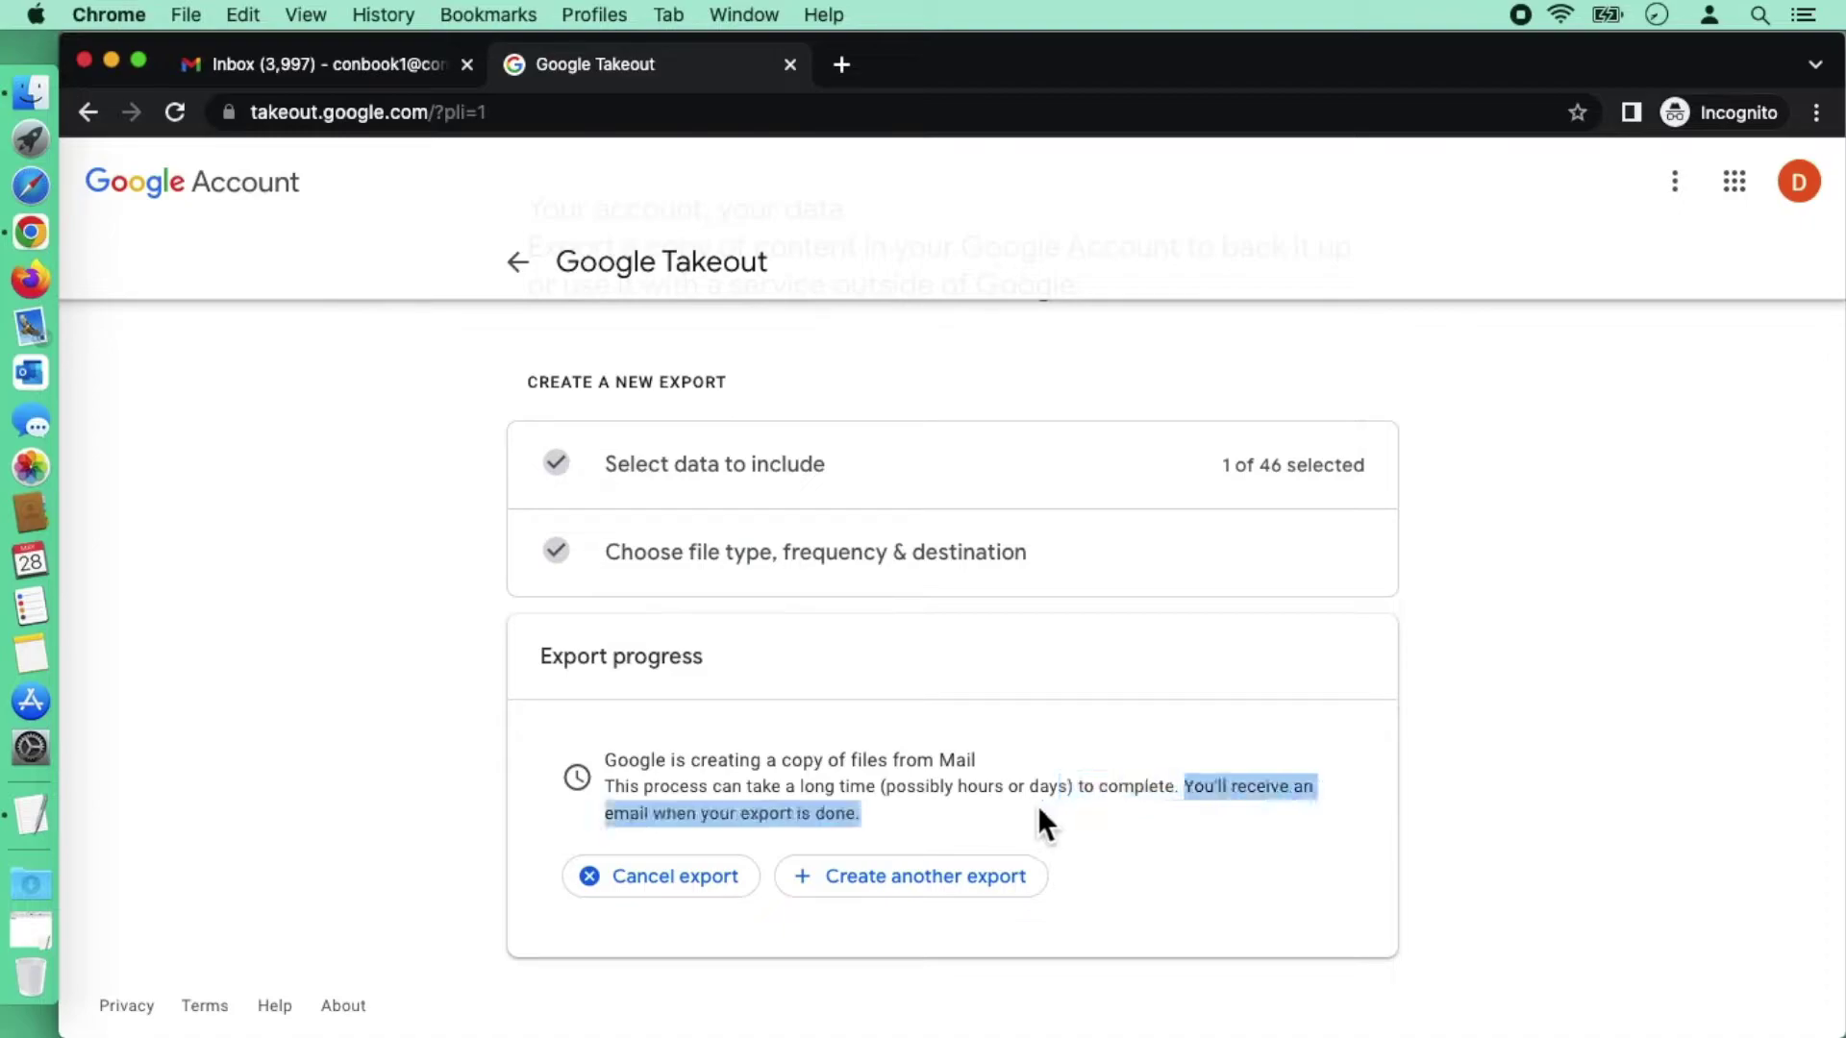
click(891, 827)
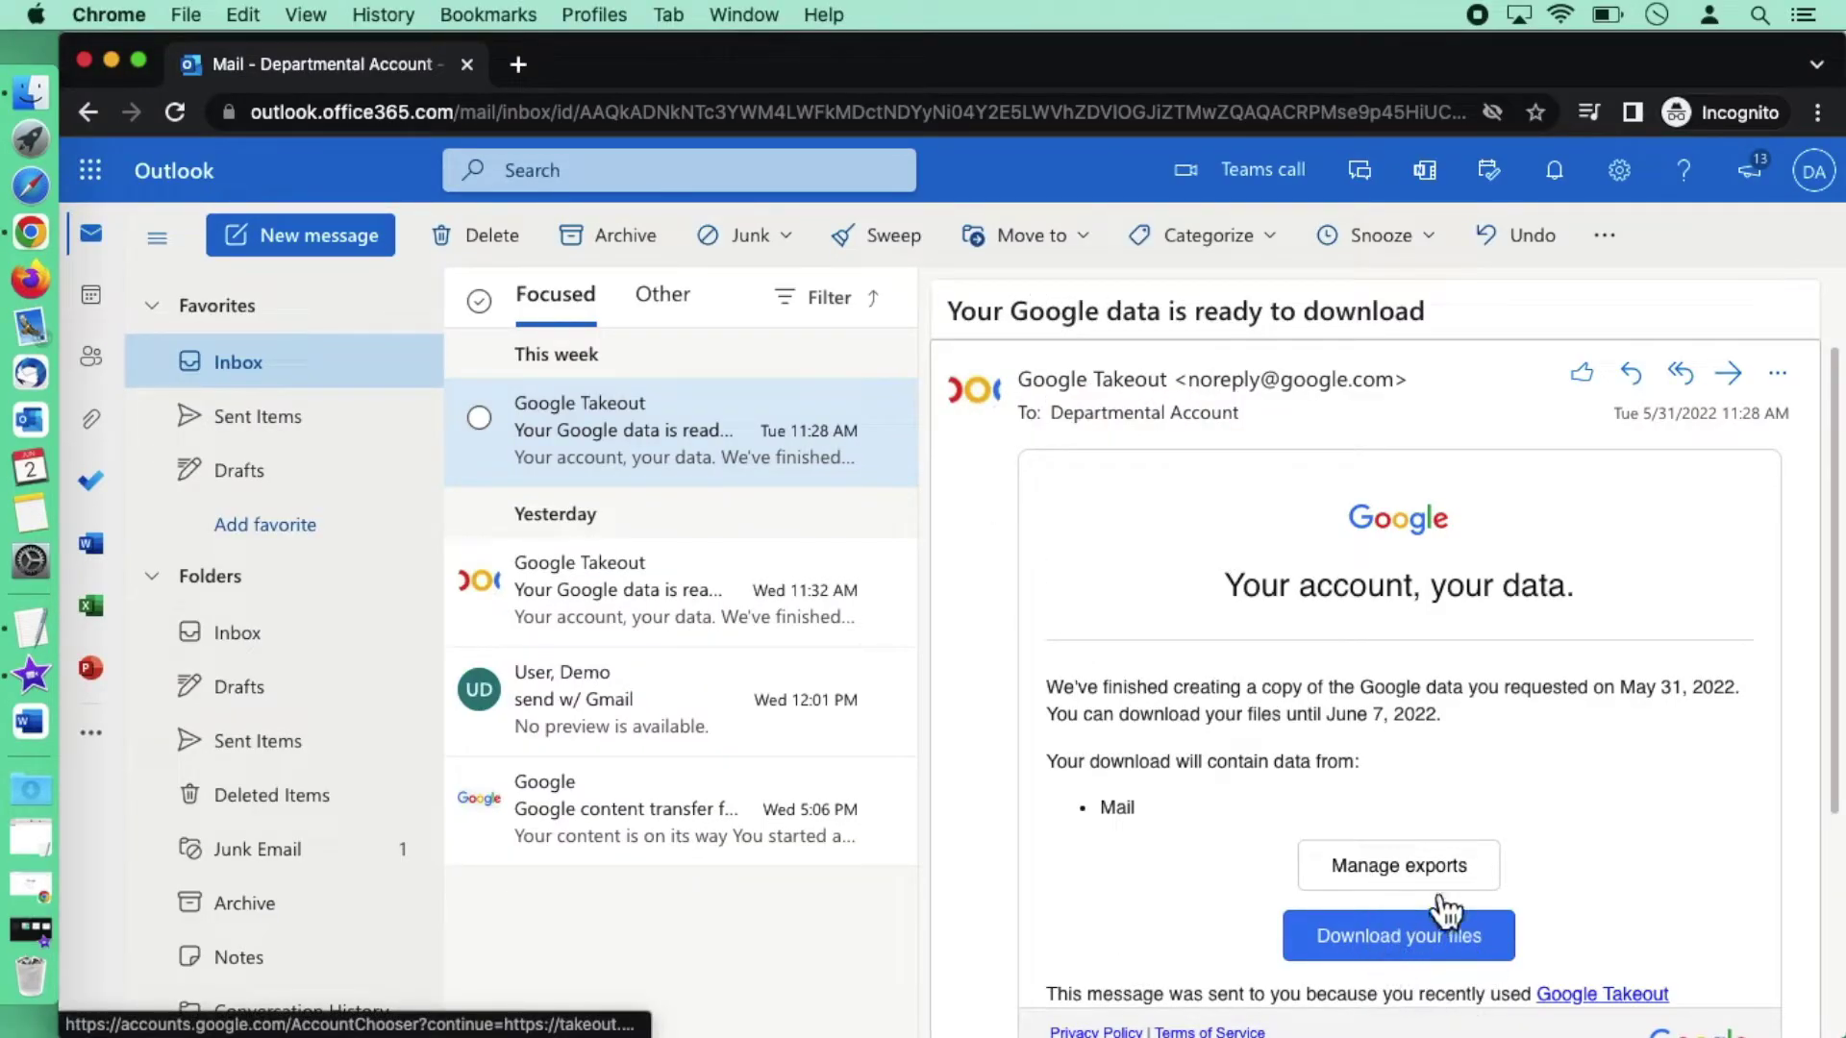
Step: Follow Download your files in the Takeout email and sign in with the university credentials
click(1419, 949)
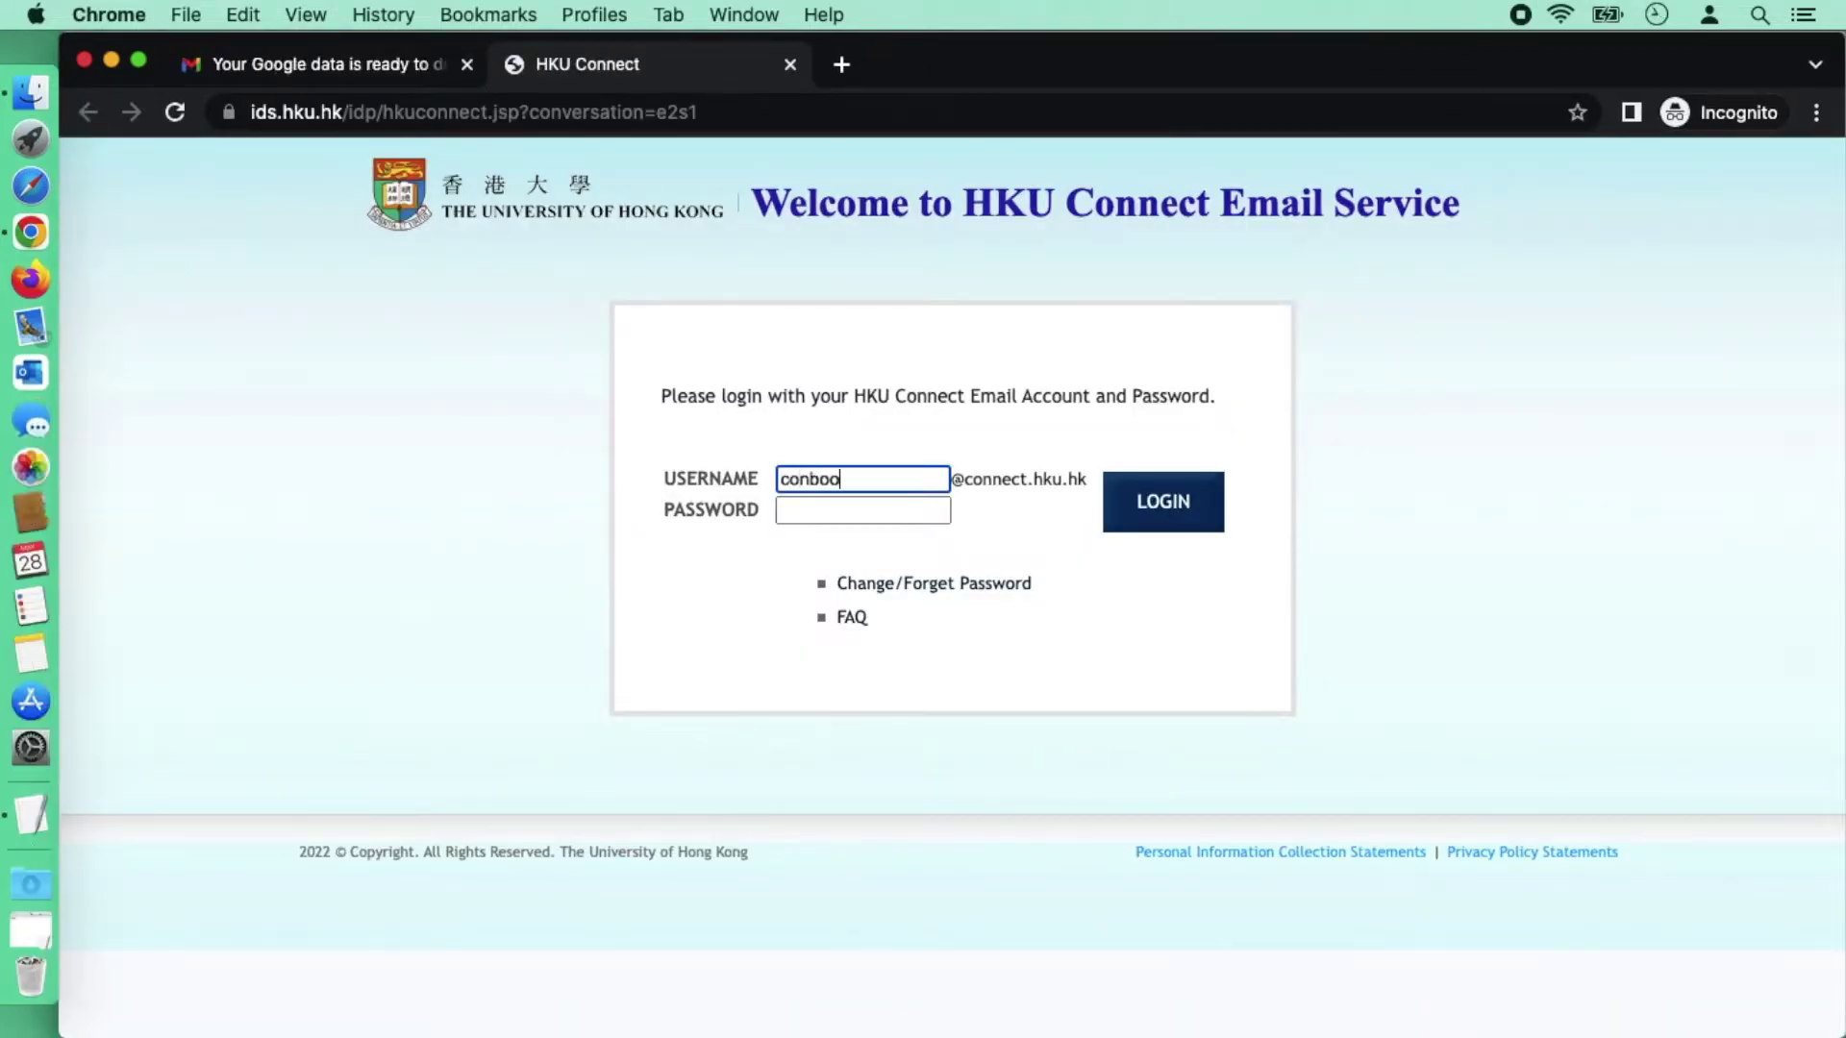
key(Tab)
key(Return)
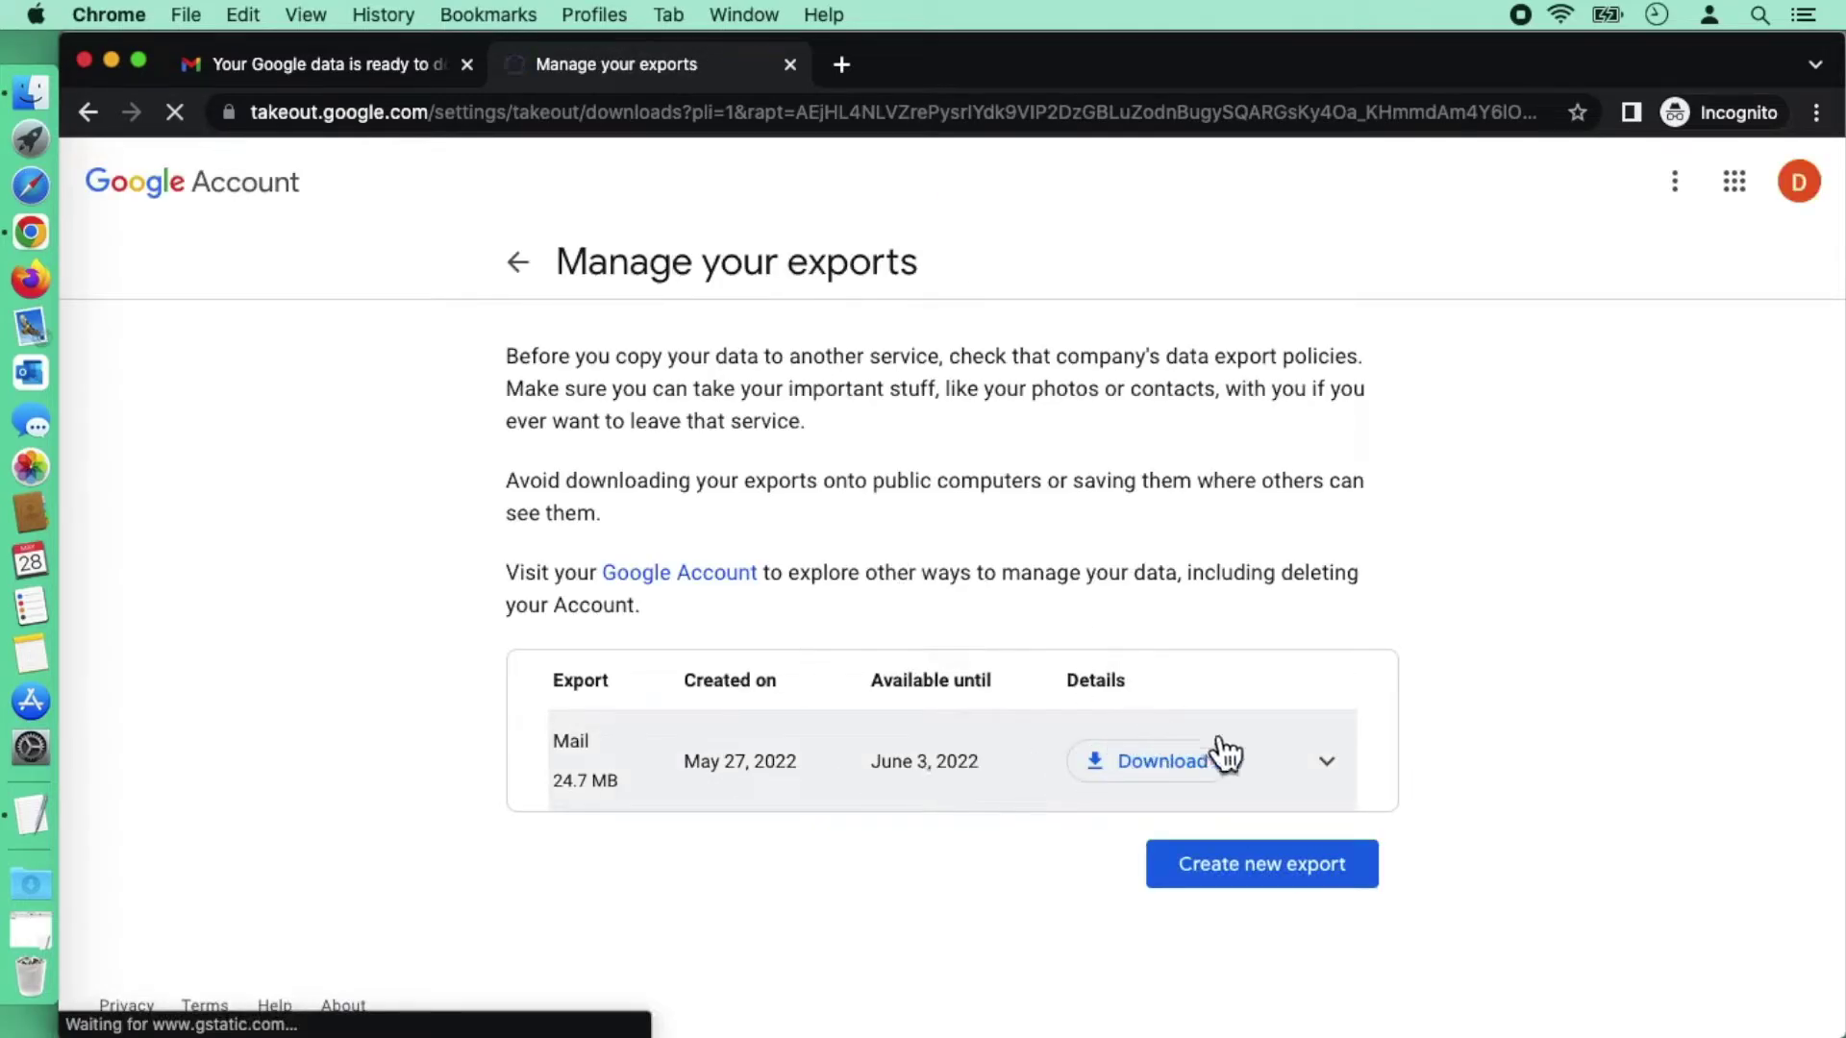
Step: Download the Mail export zip and show the Downloads folder in Finder
click(1187, 775)
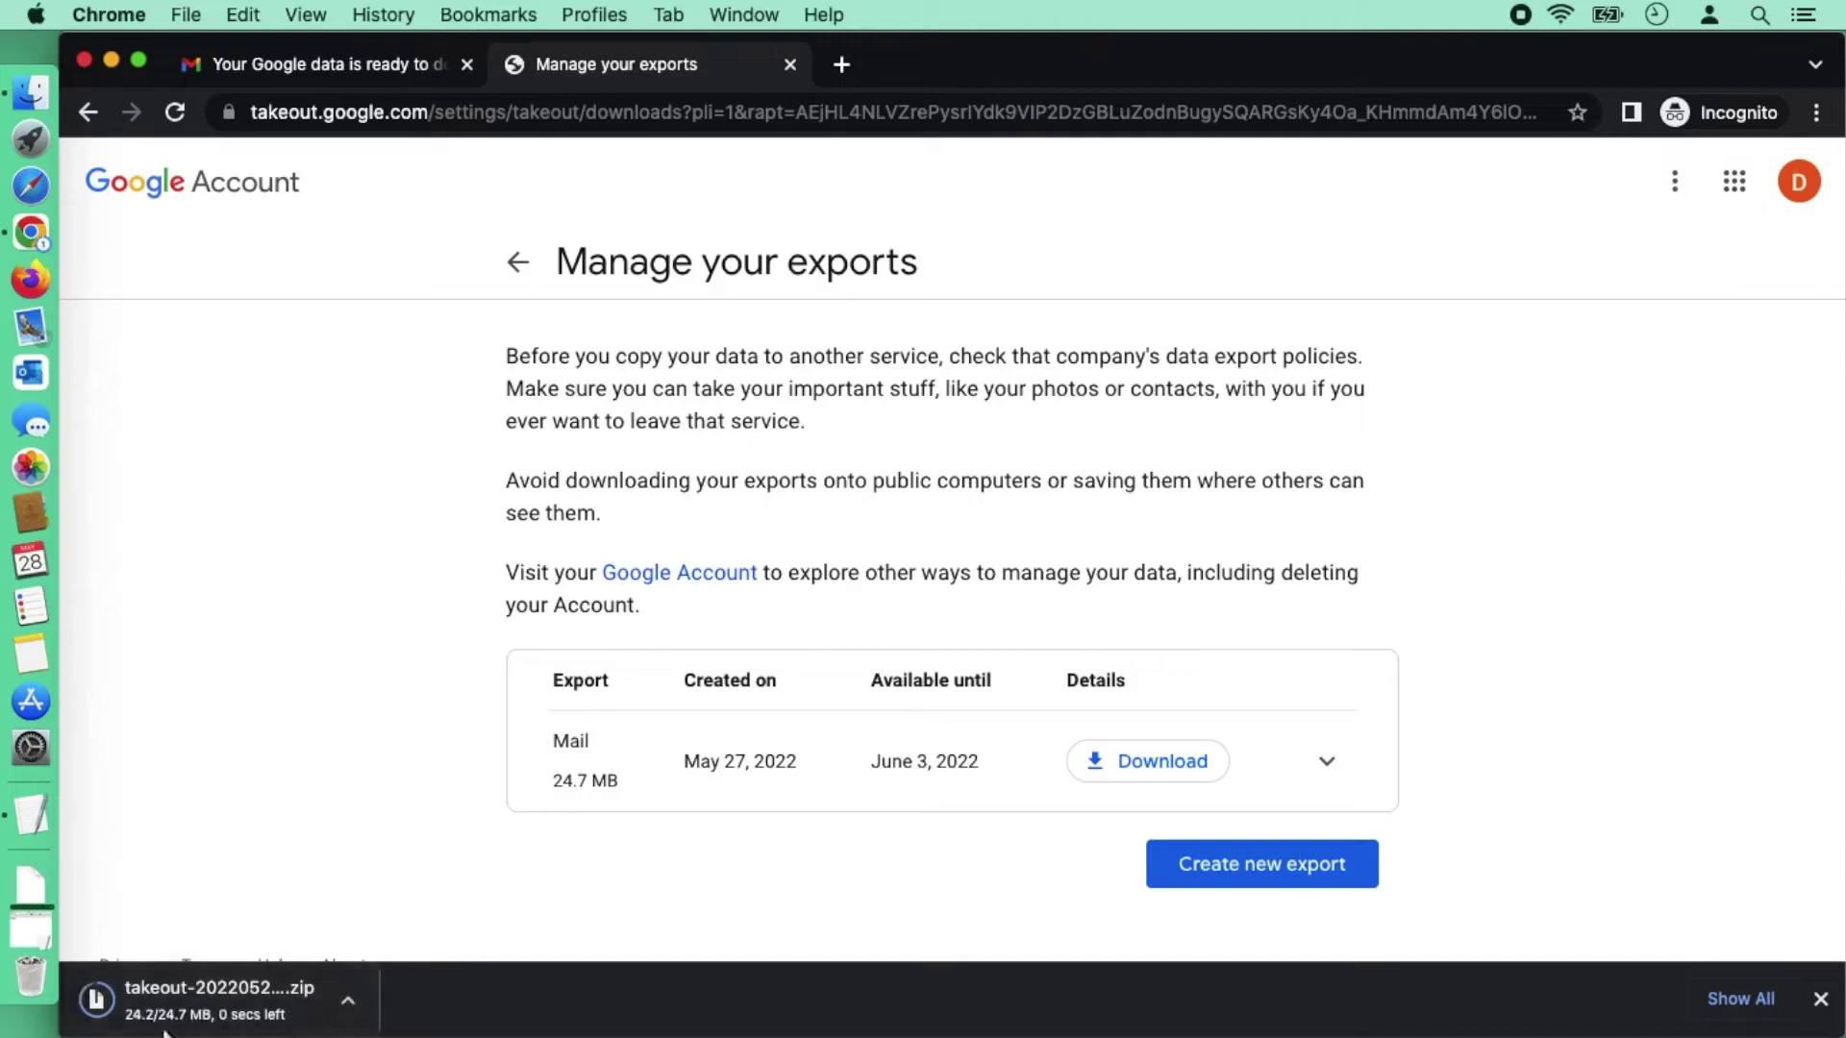
click(42, 878)
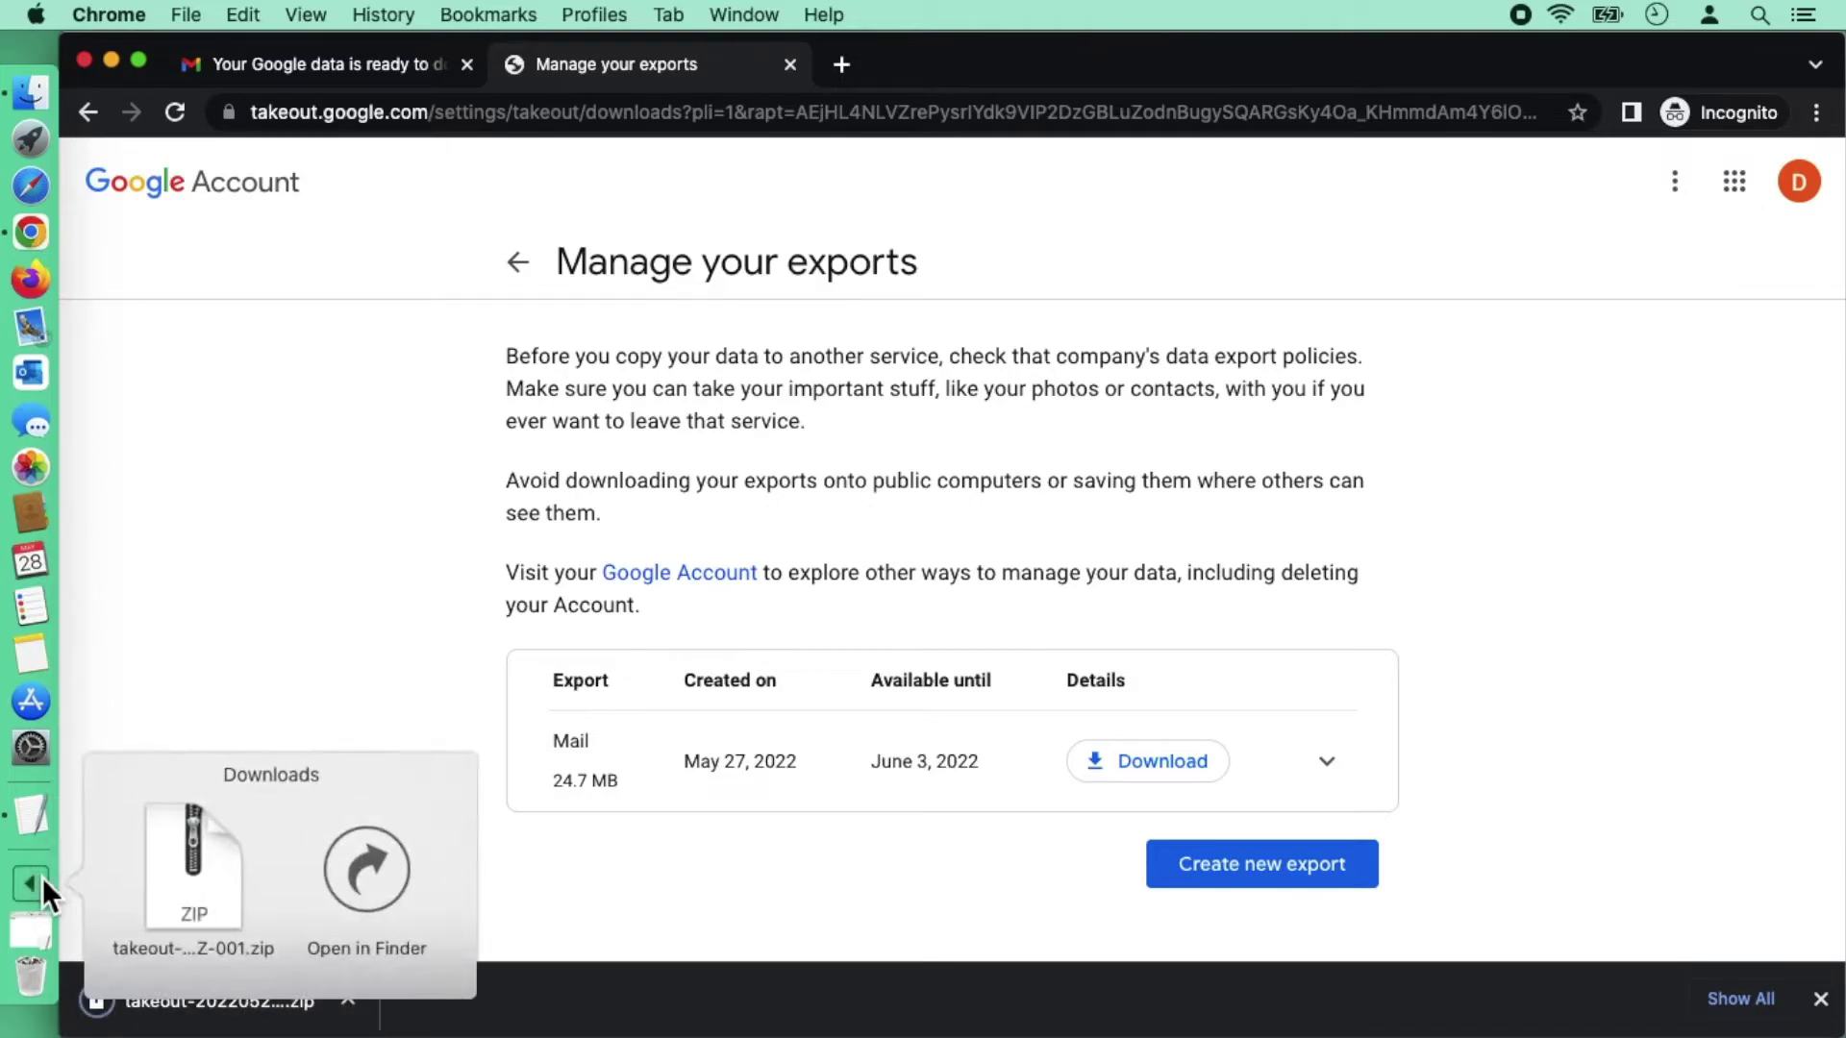
click(379, 897)
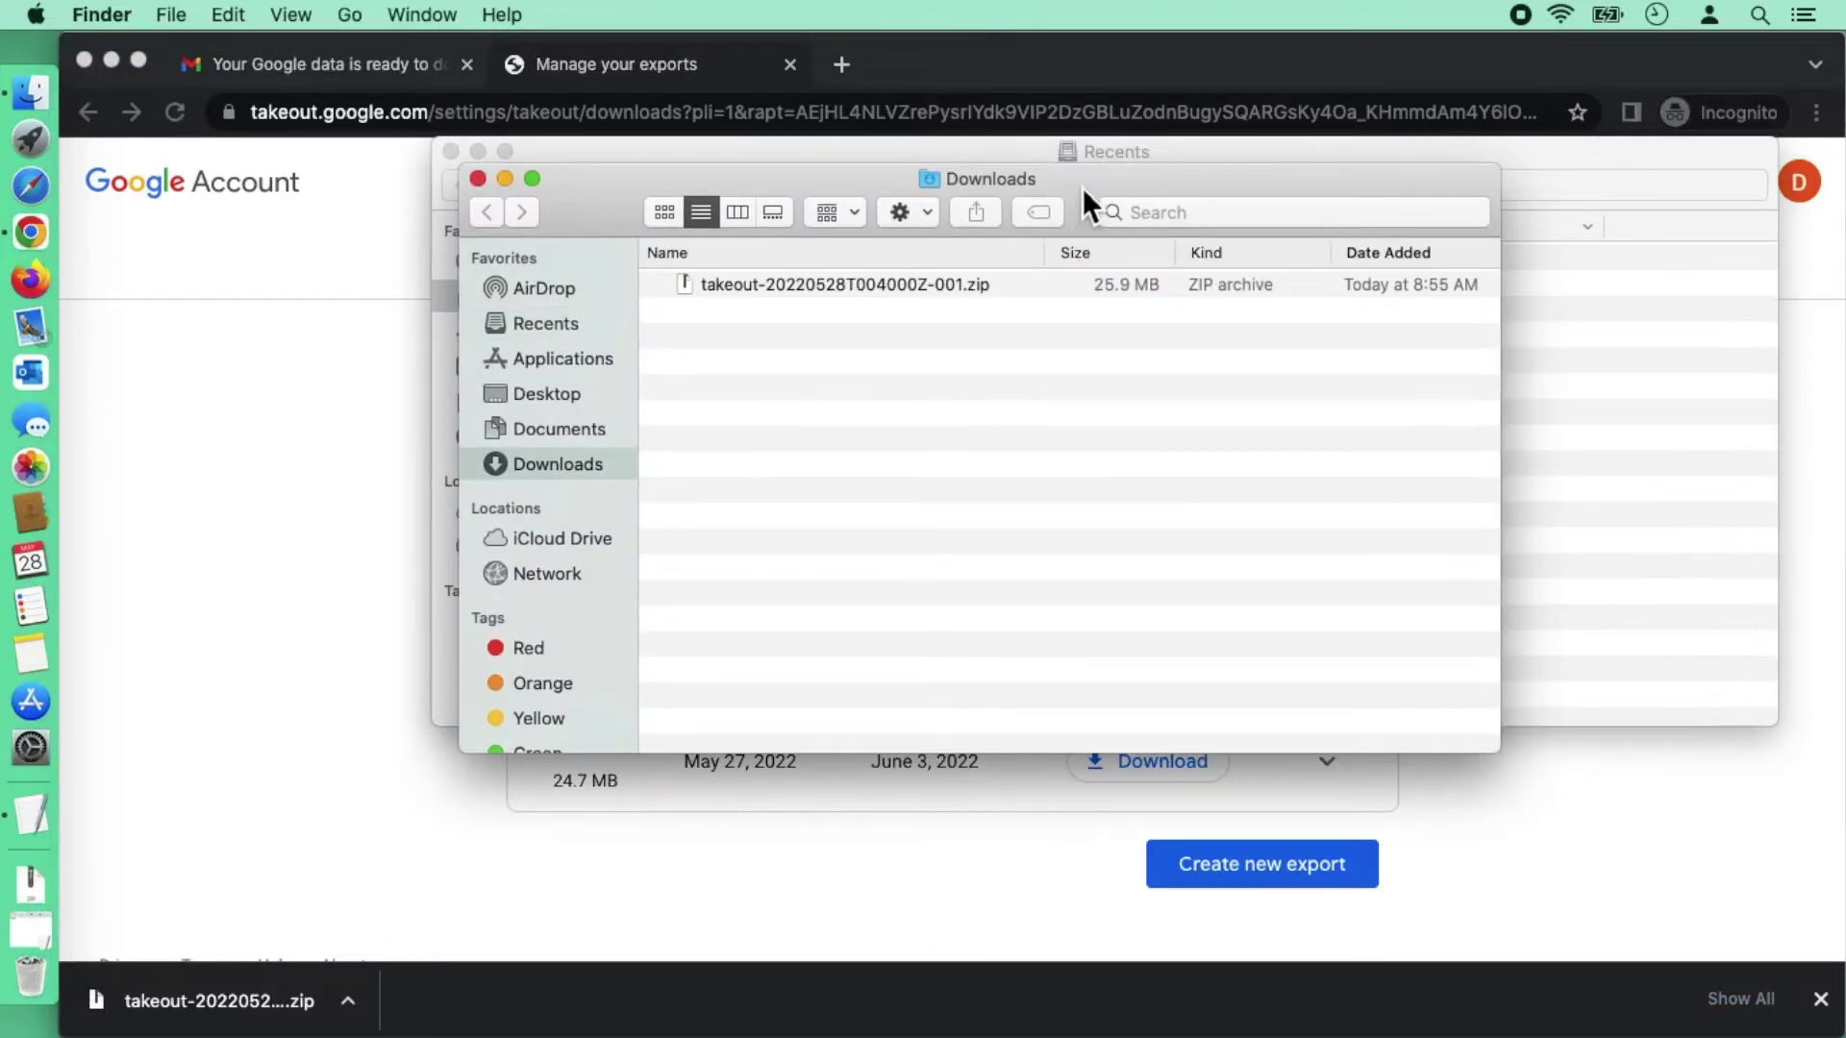
Step: Extract takeout-20220528T004000Z-001.zip and select All mail Including Spam and Trash.mbox in Takeout/Mail
drag(1083, 187, 1069, 237)
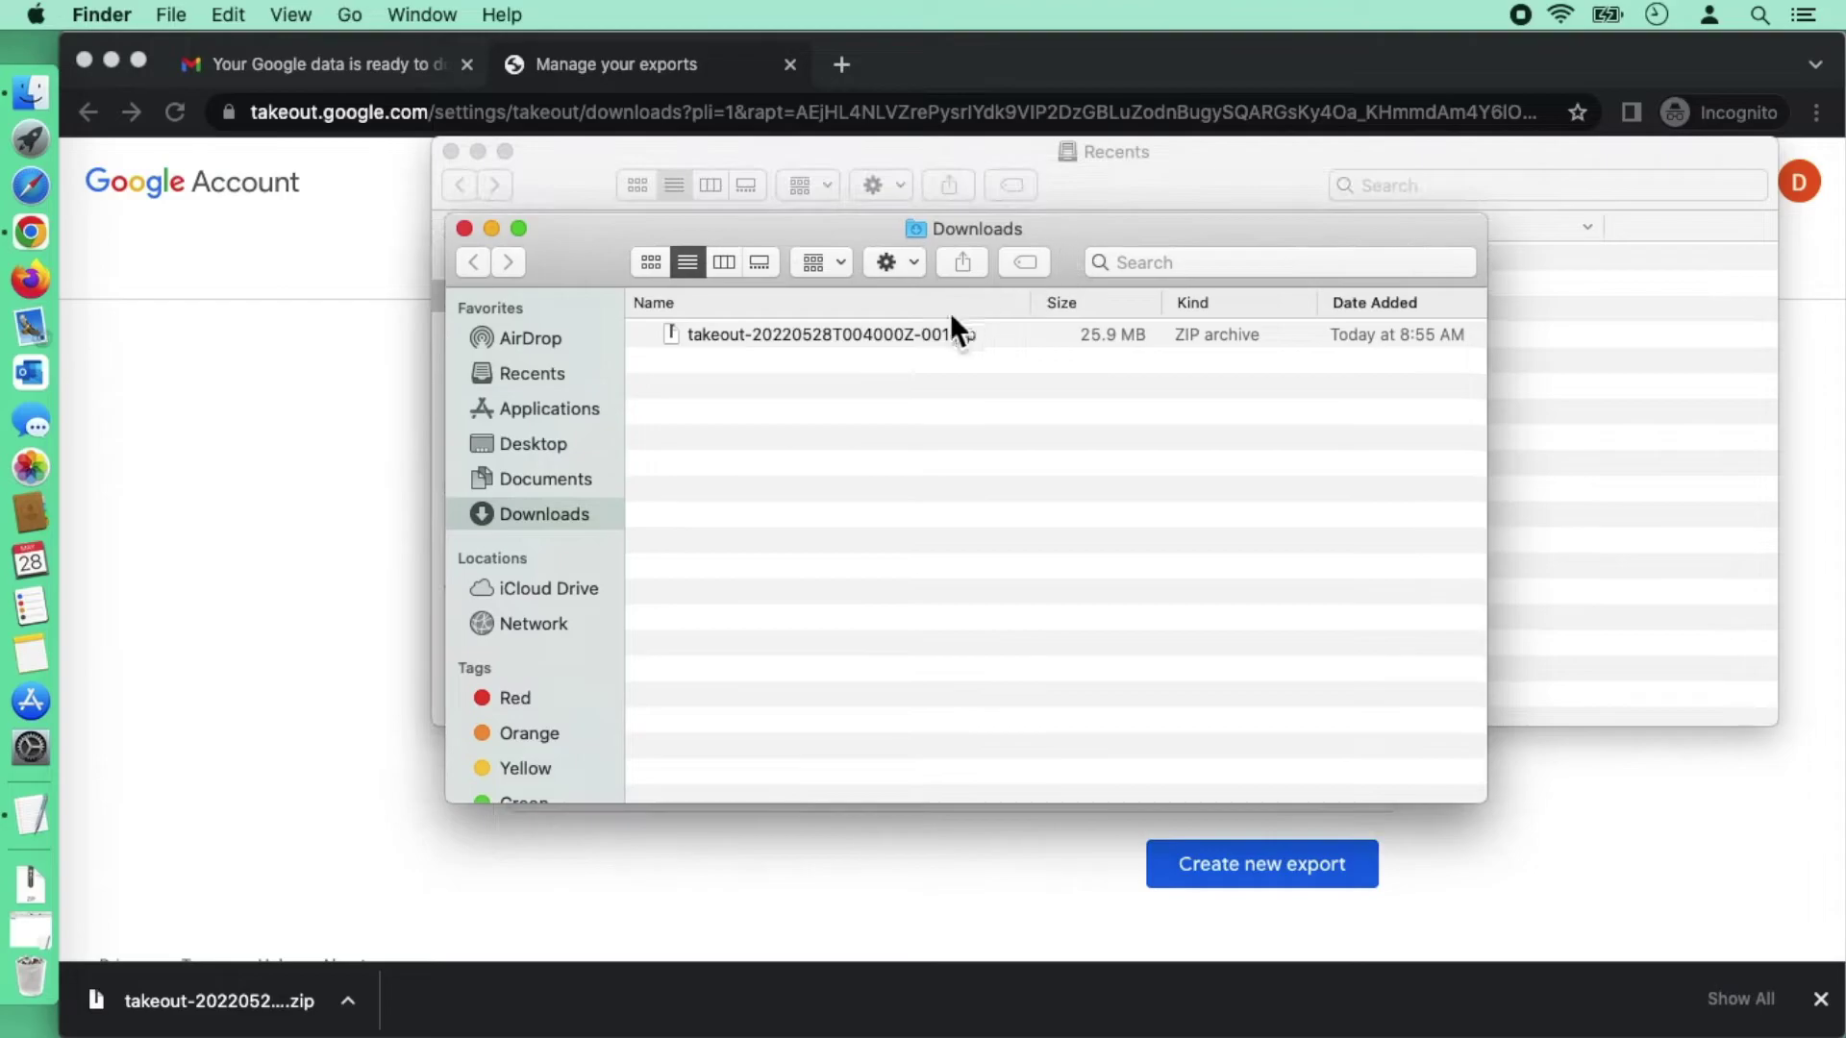
click(891, 335)
double_click(890, 335)
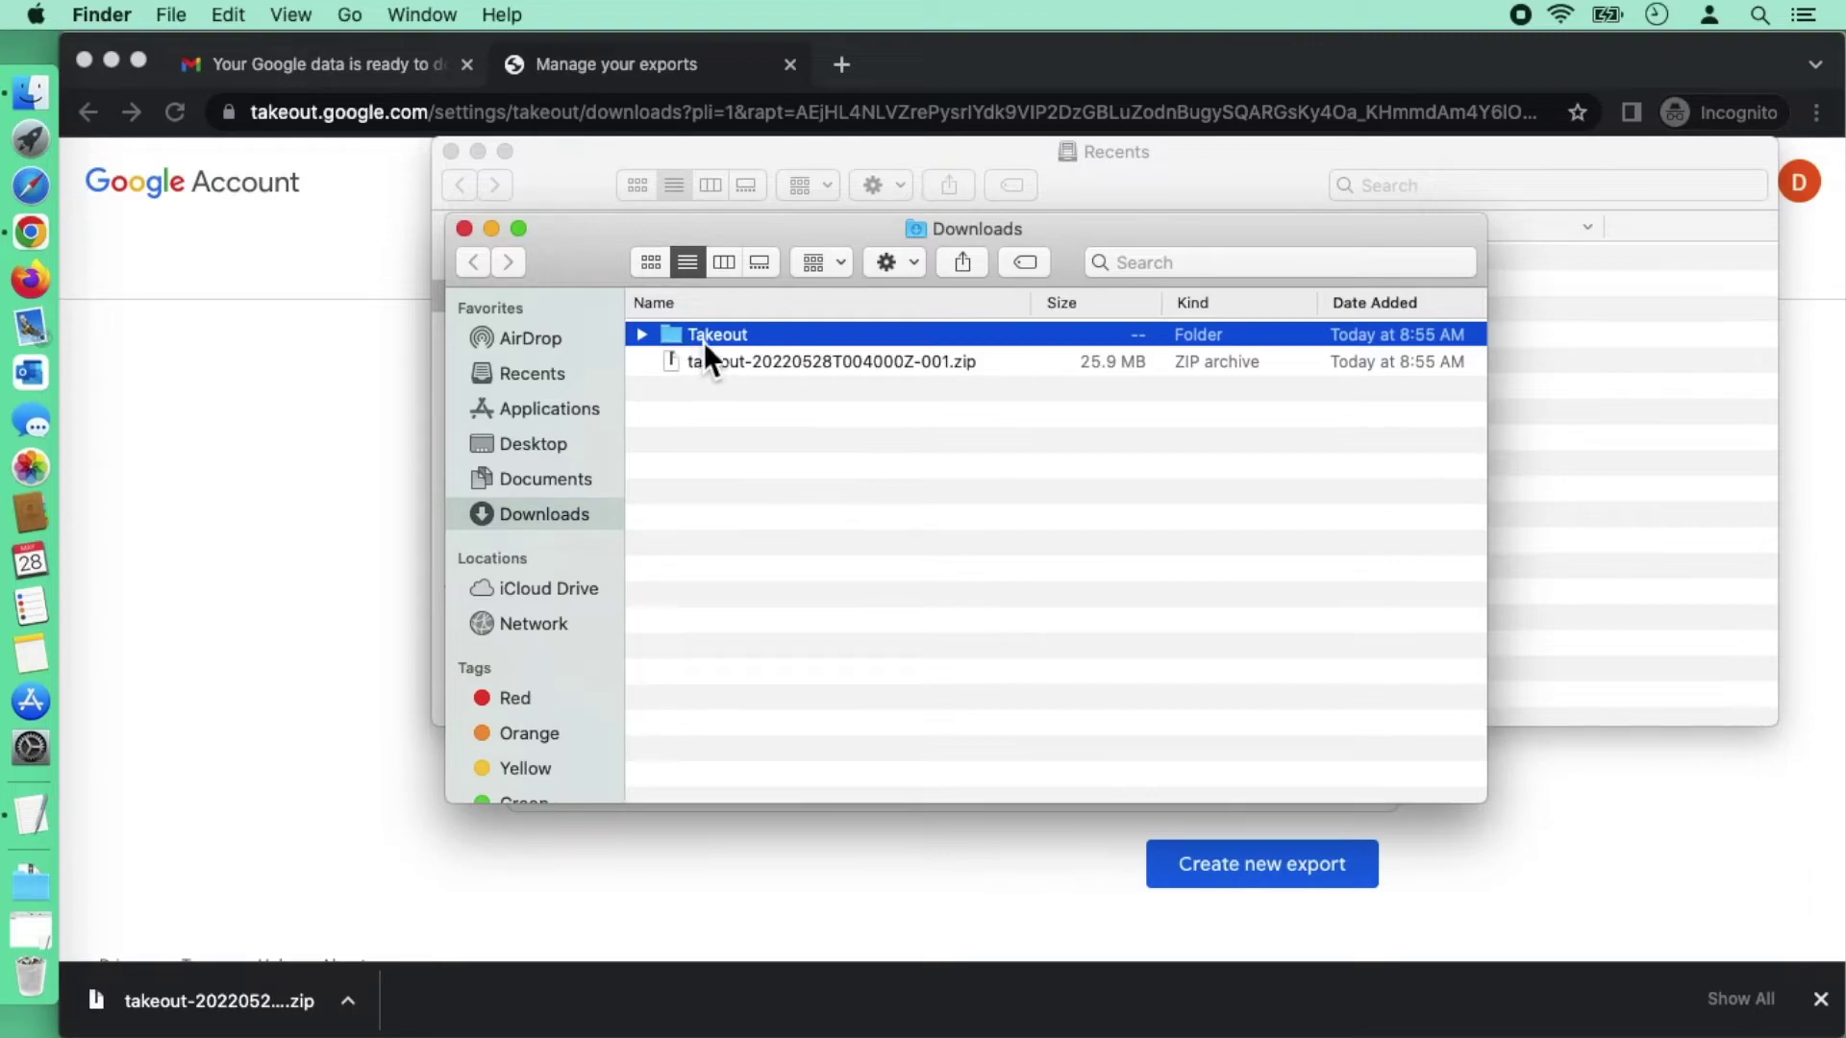
double_click(704, 339)
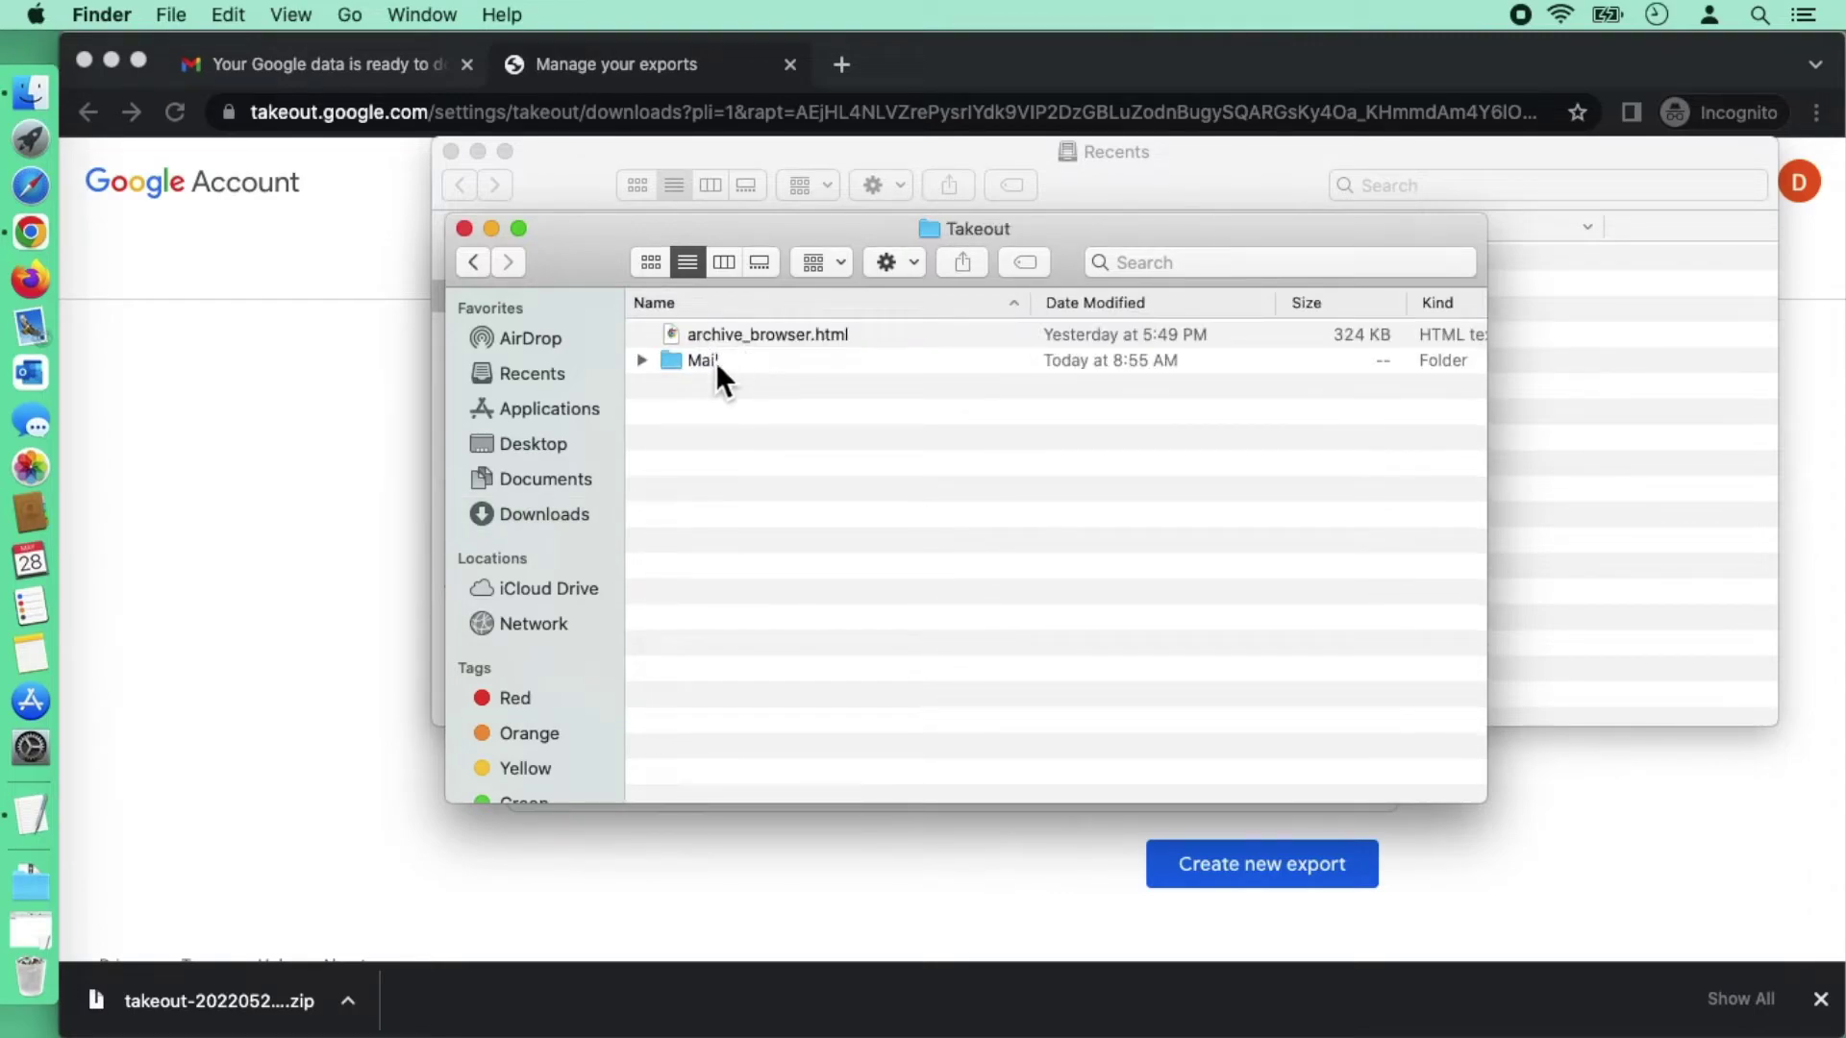
double_click(715, 362)
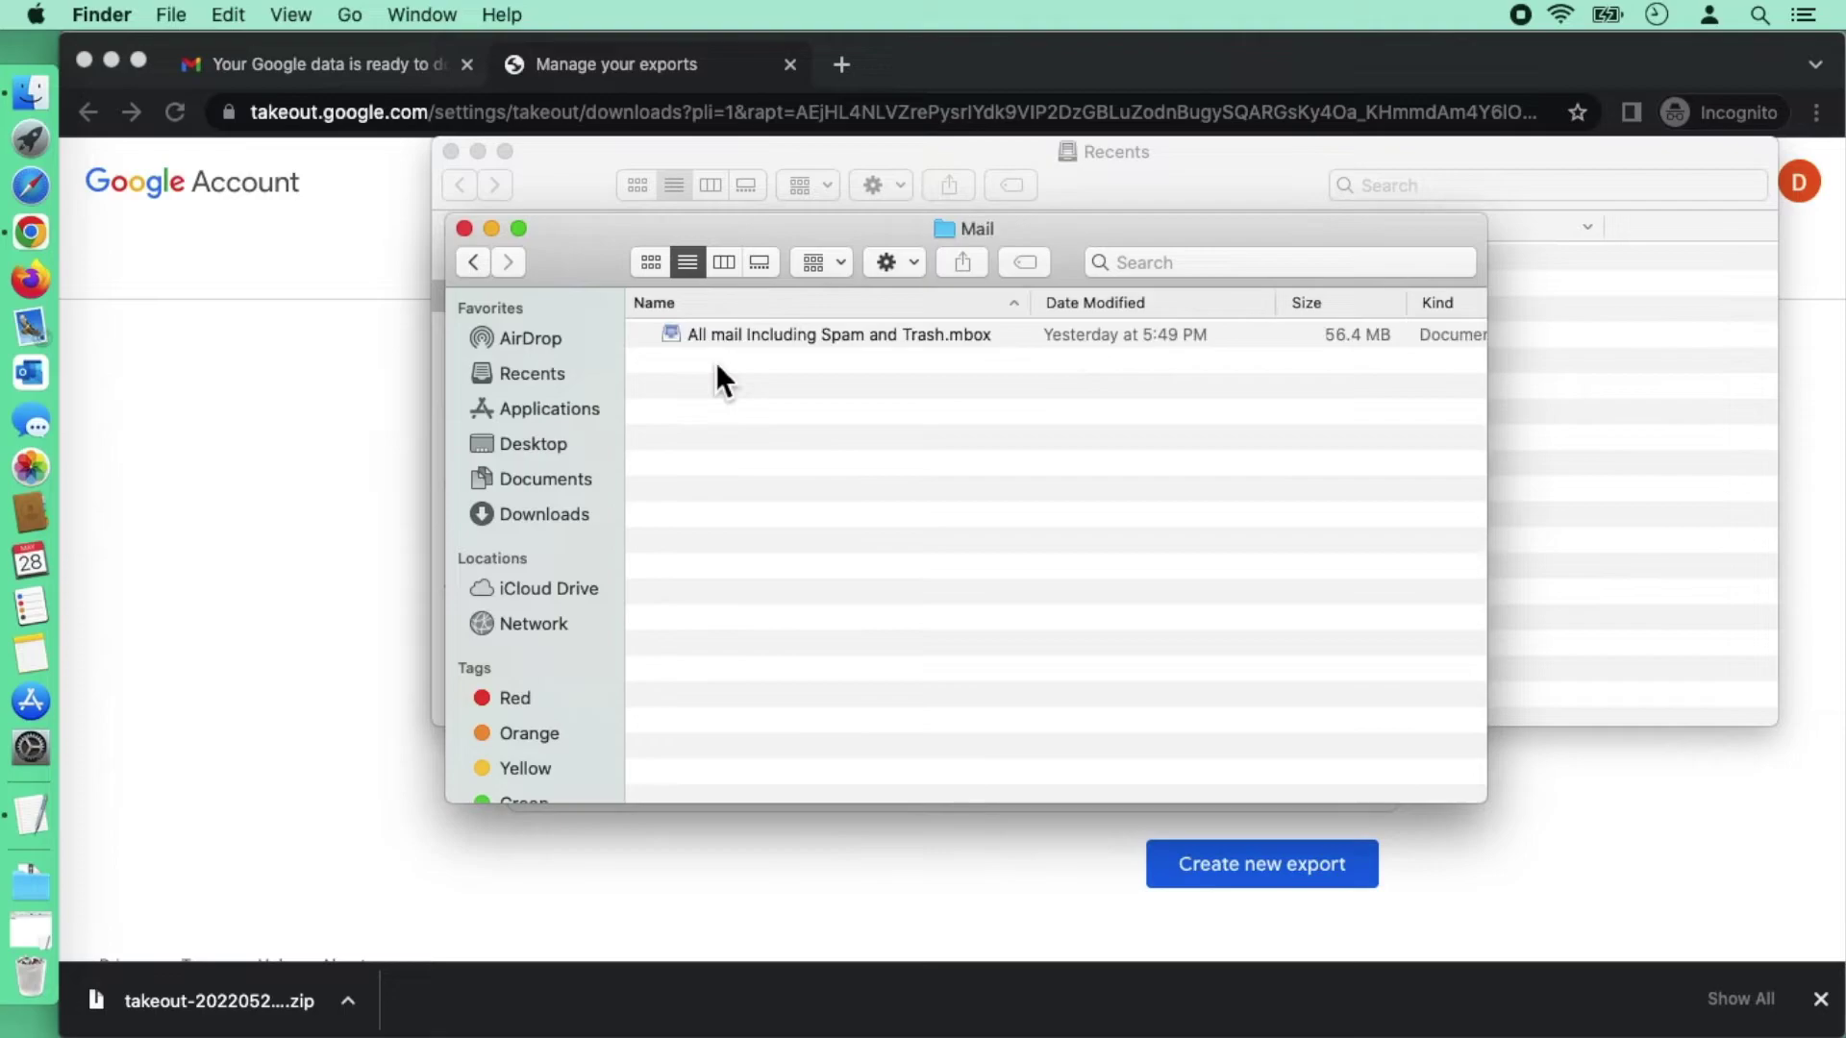
click(836, 345)
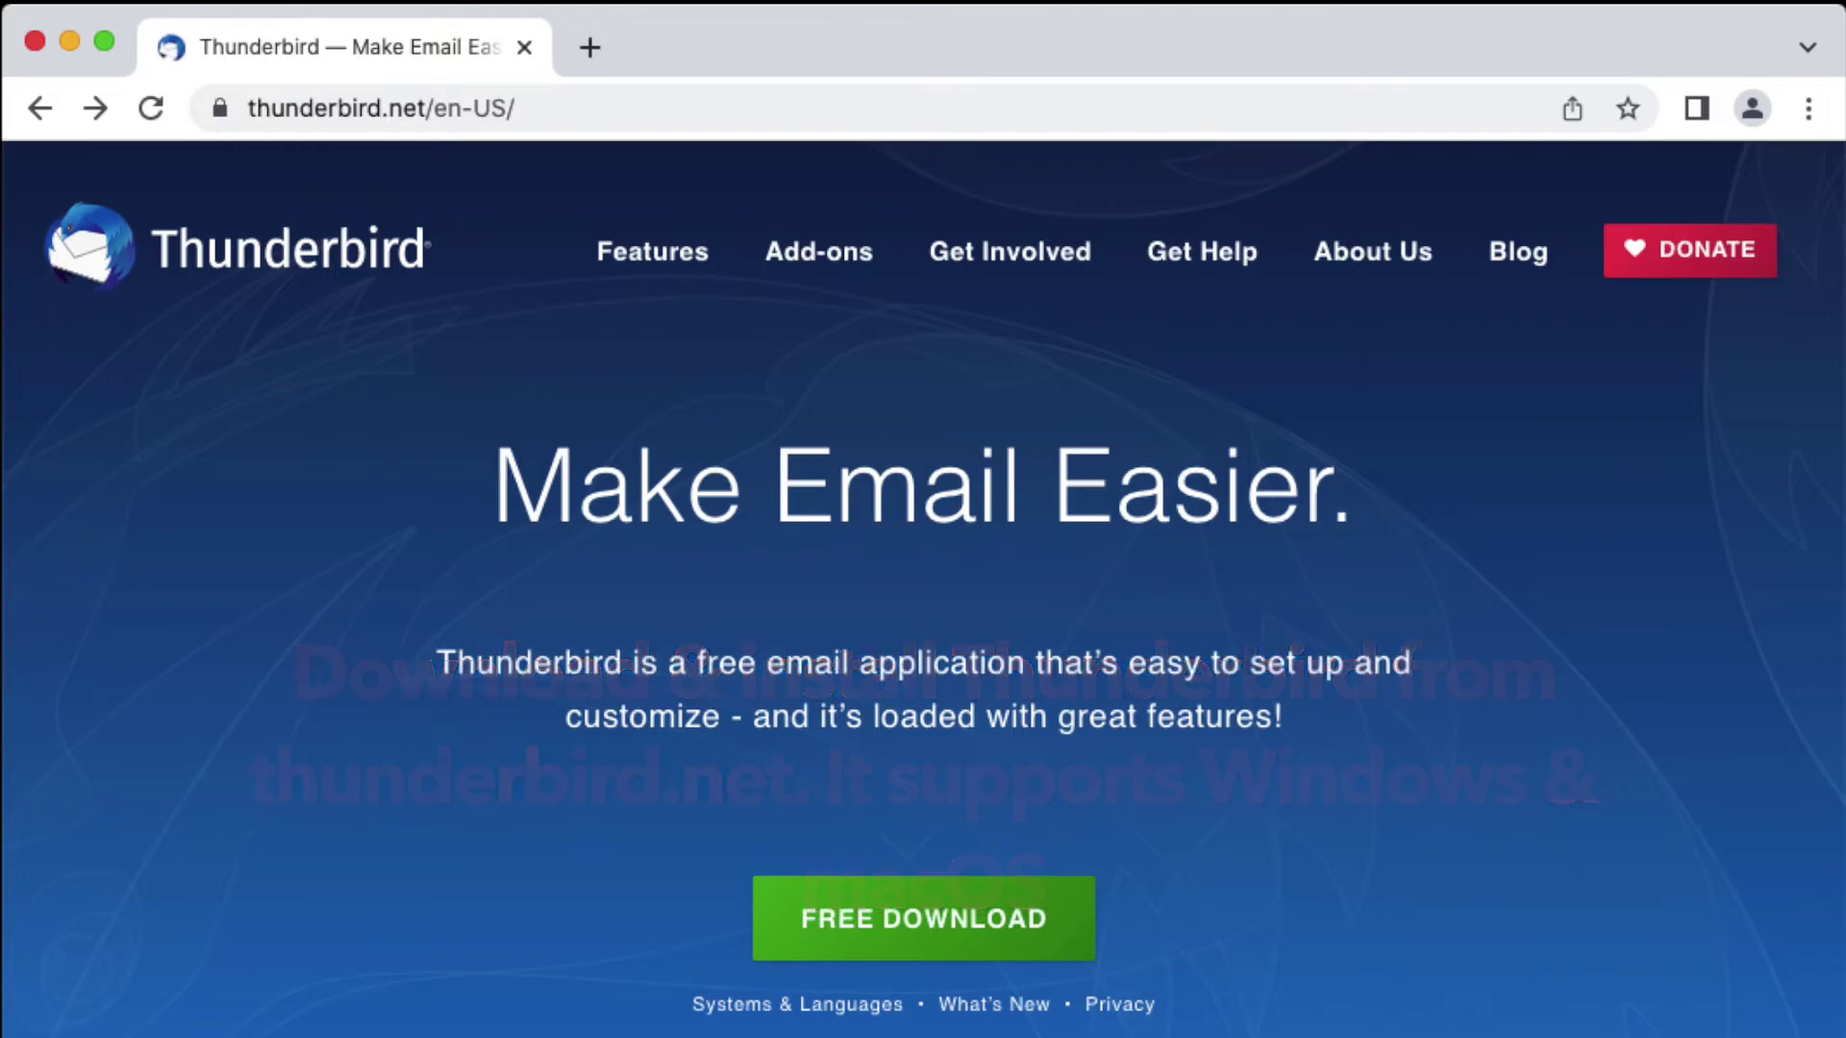
Step: Enter the user's name, university e-mail and pasted password, then accept the outlook.office365.com IMAP configuration
text(Demo User)
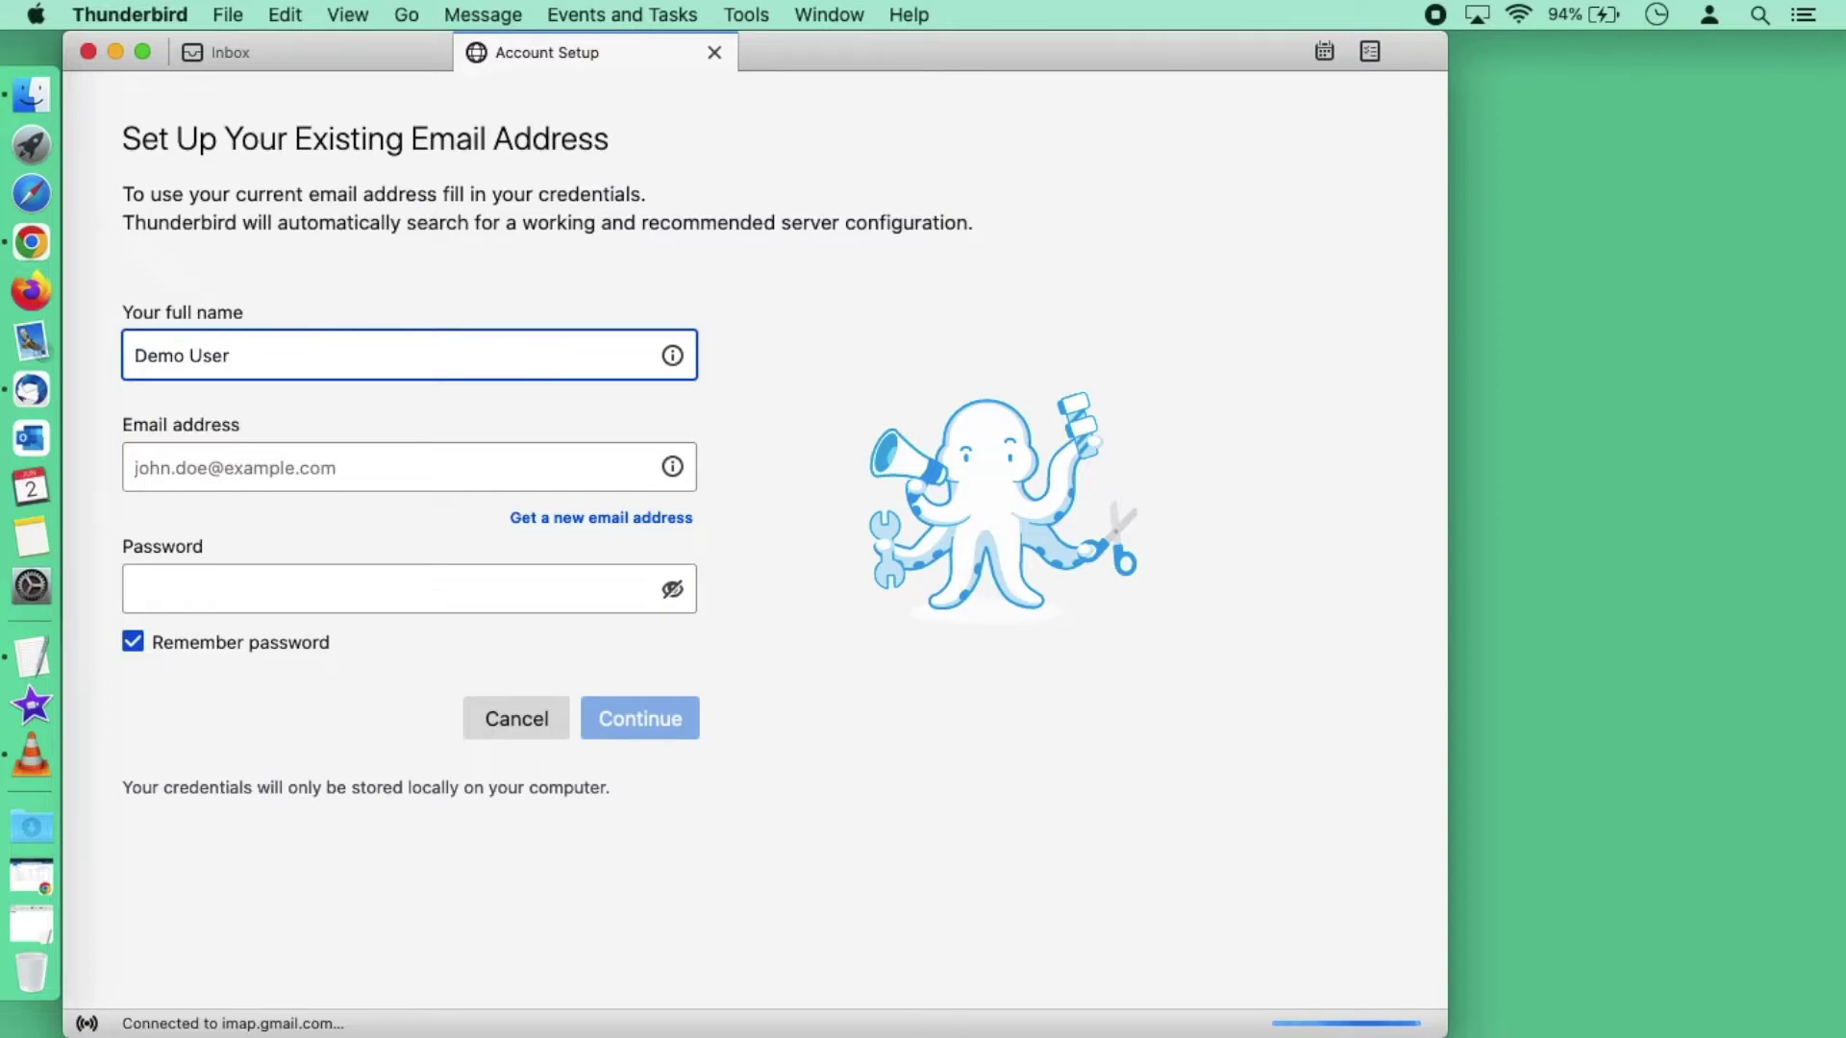
key(Tab)
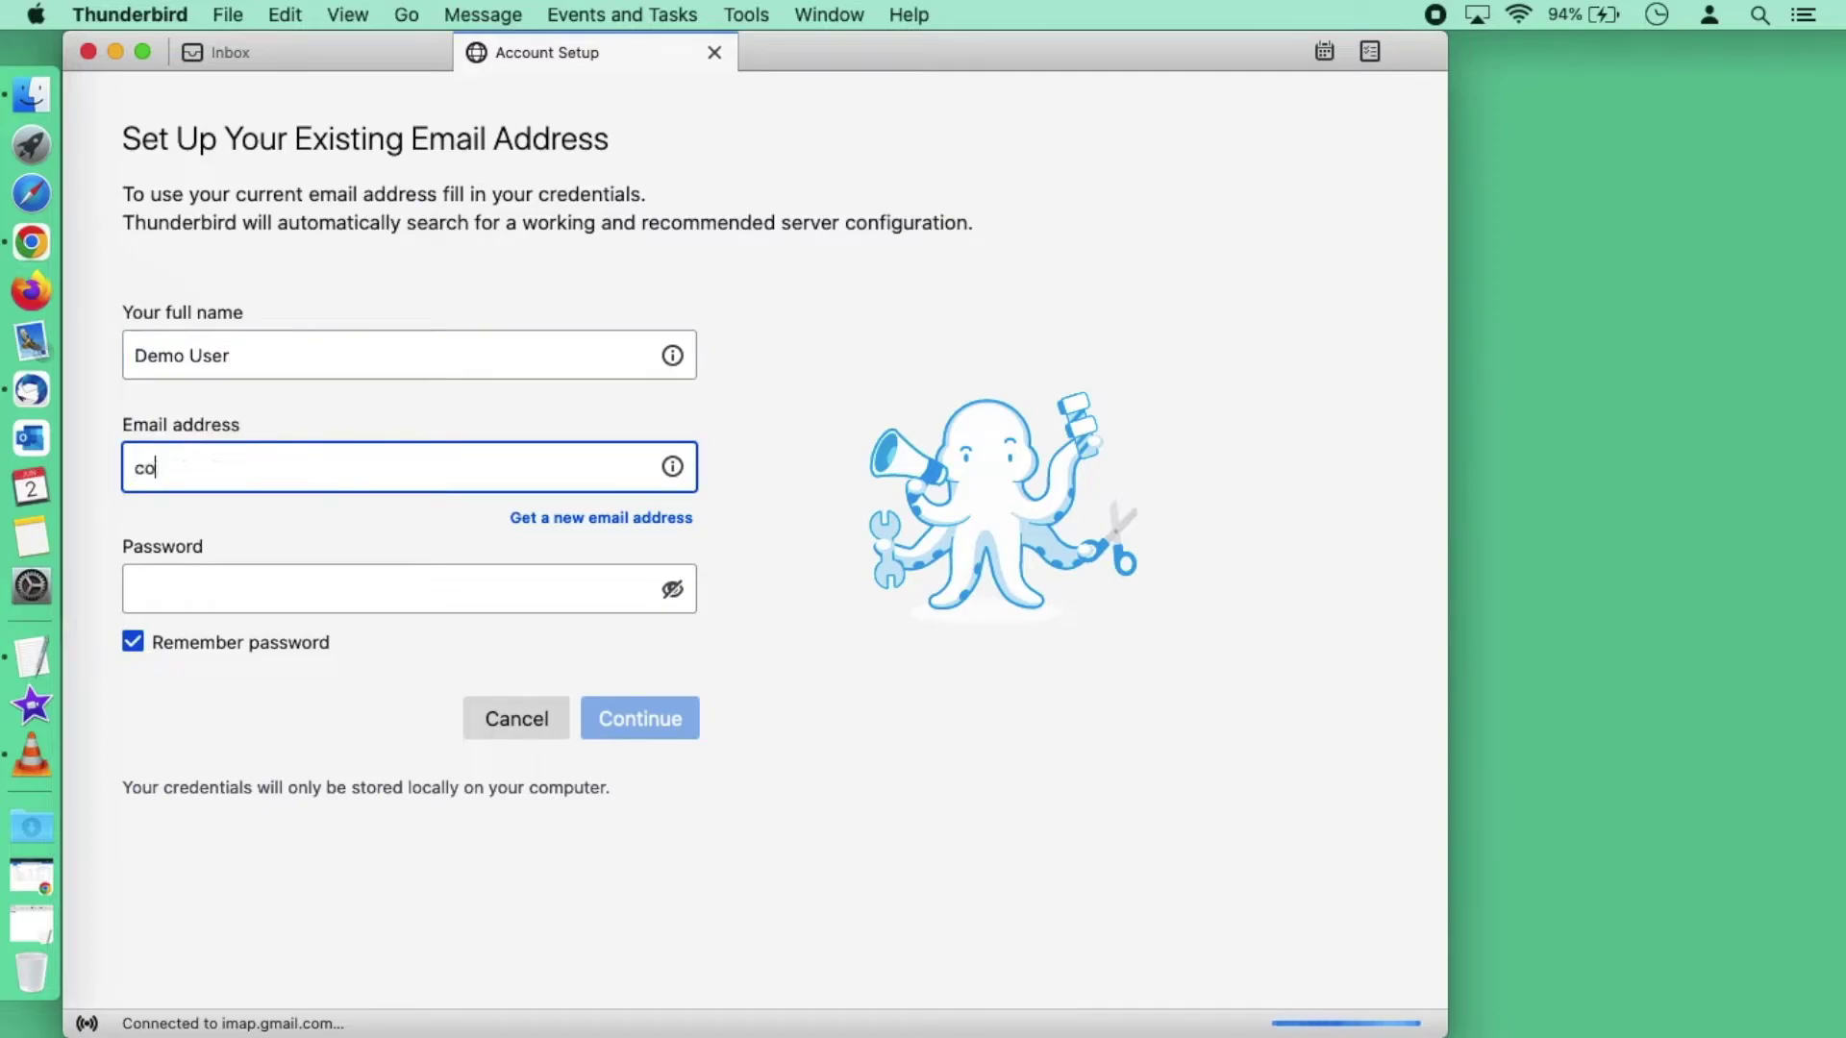
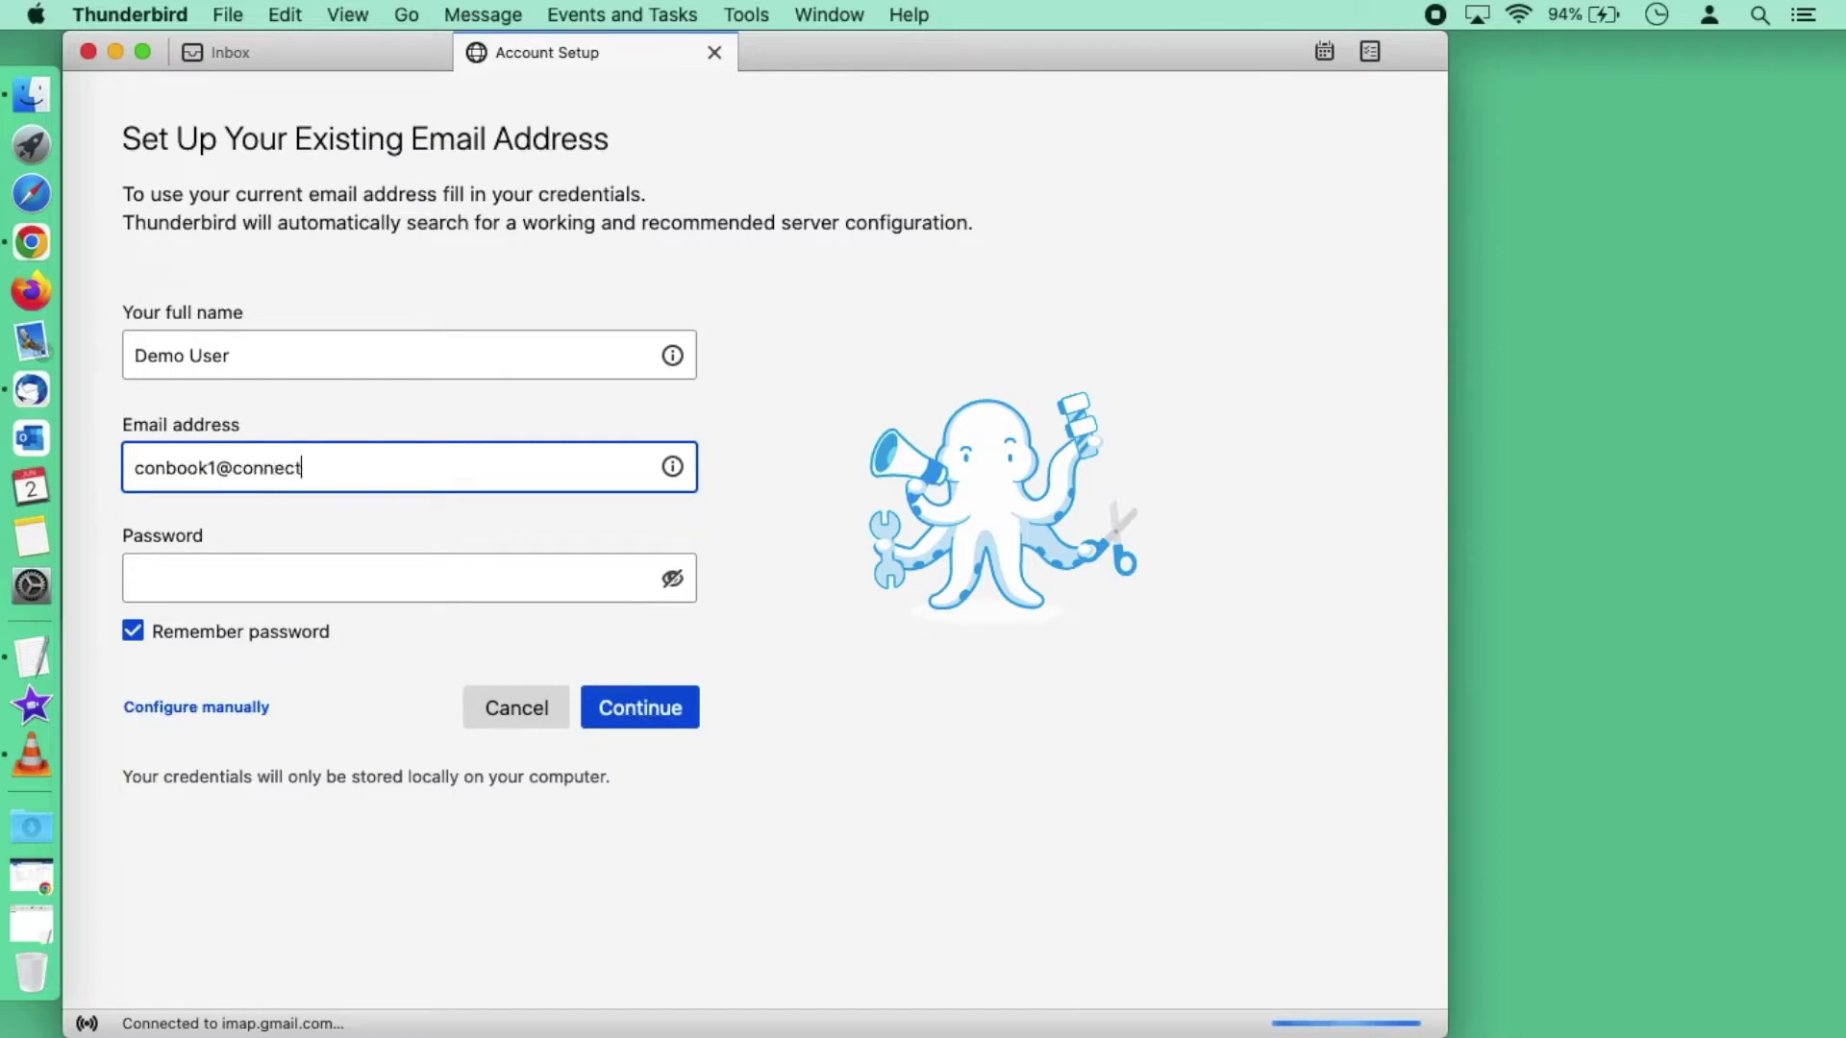
key(Tab)
key(super+v)
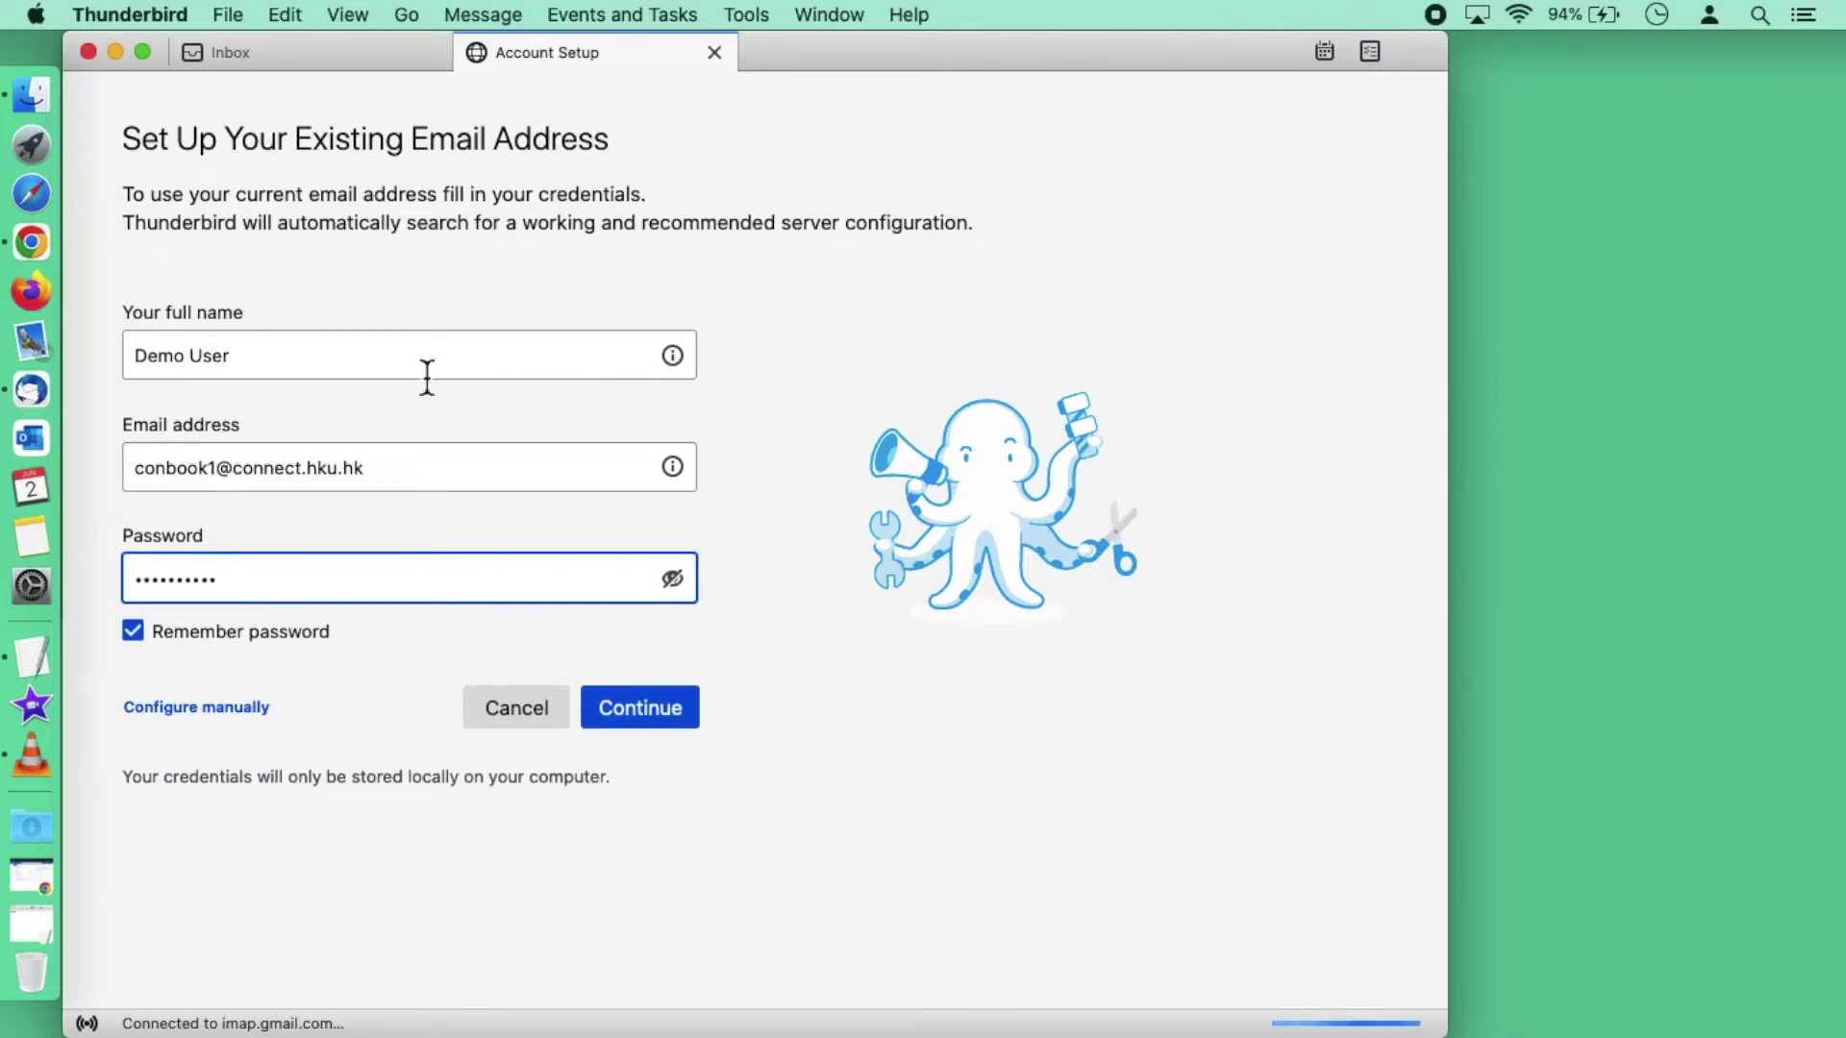
click(644, 707)
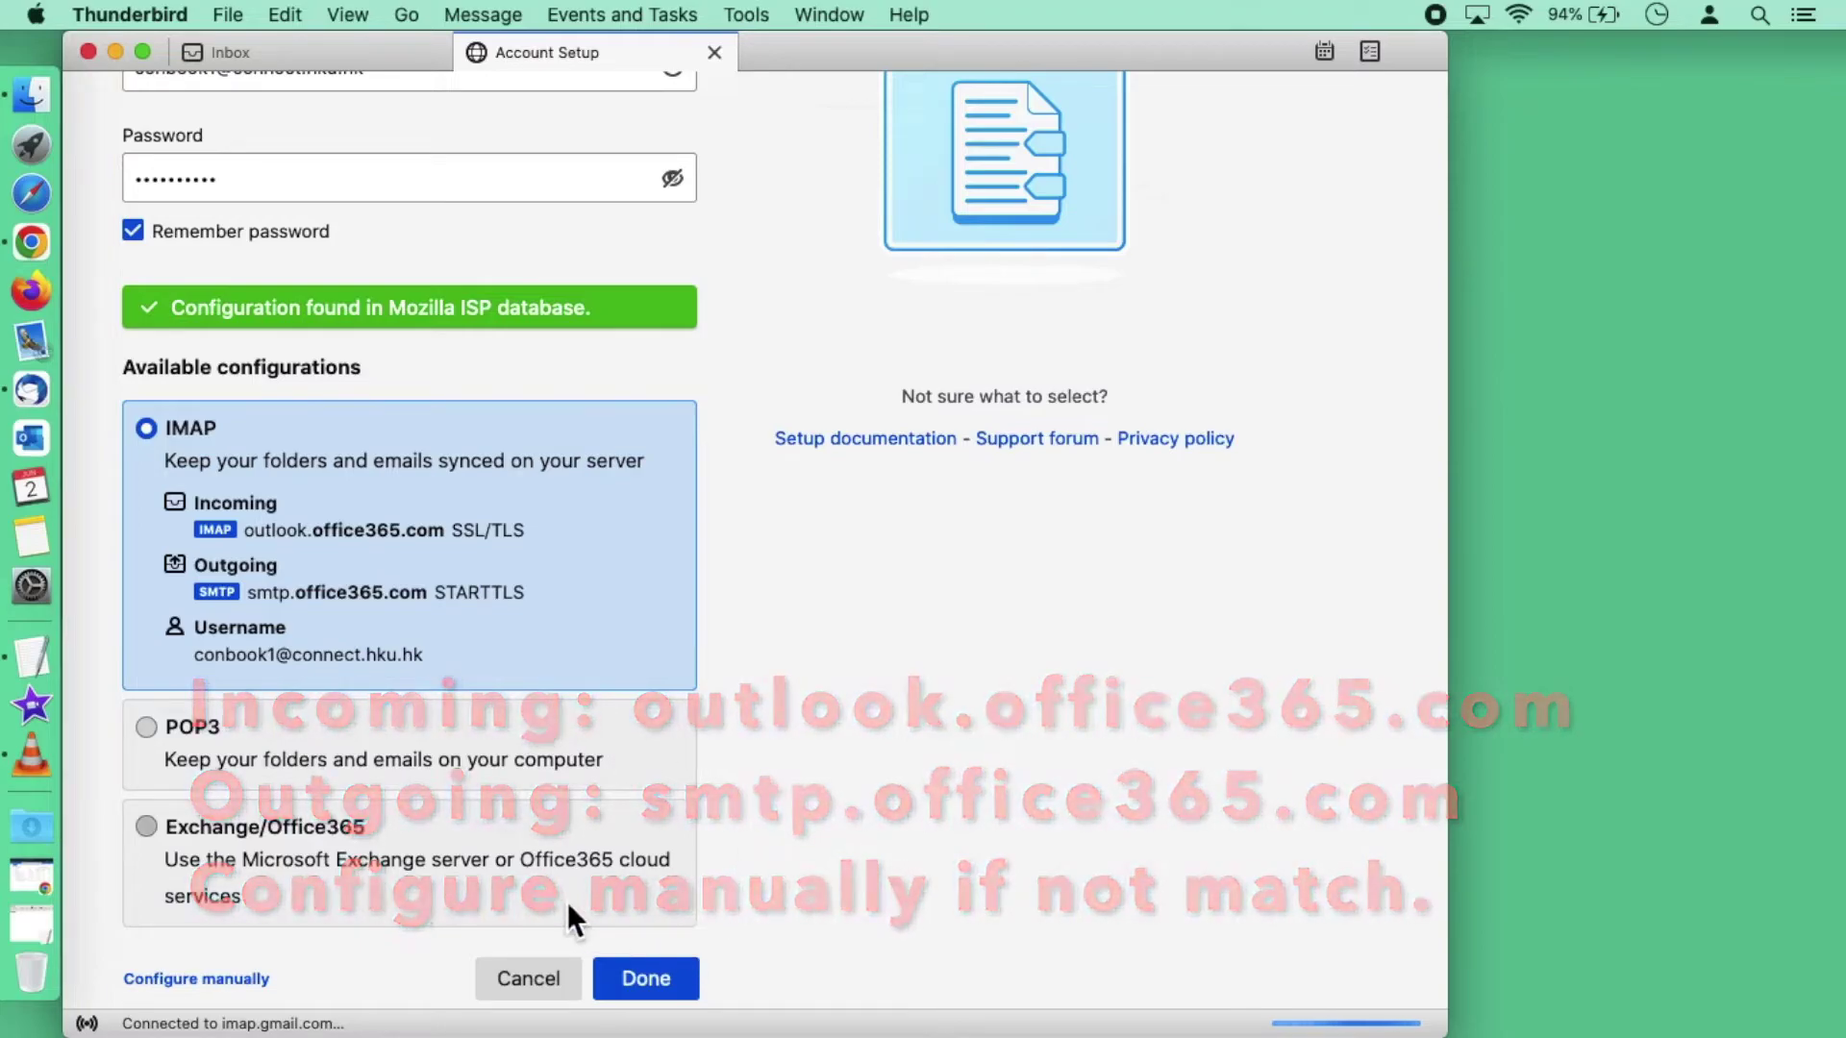
click(661, 979)
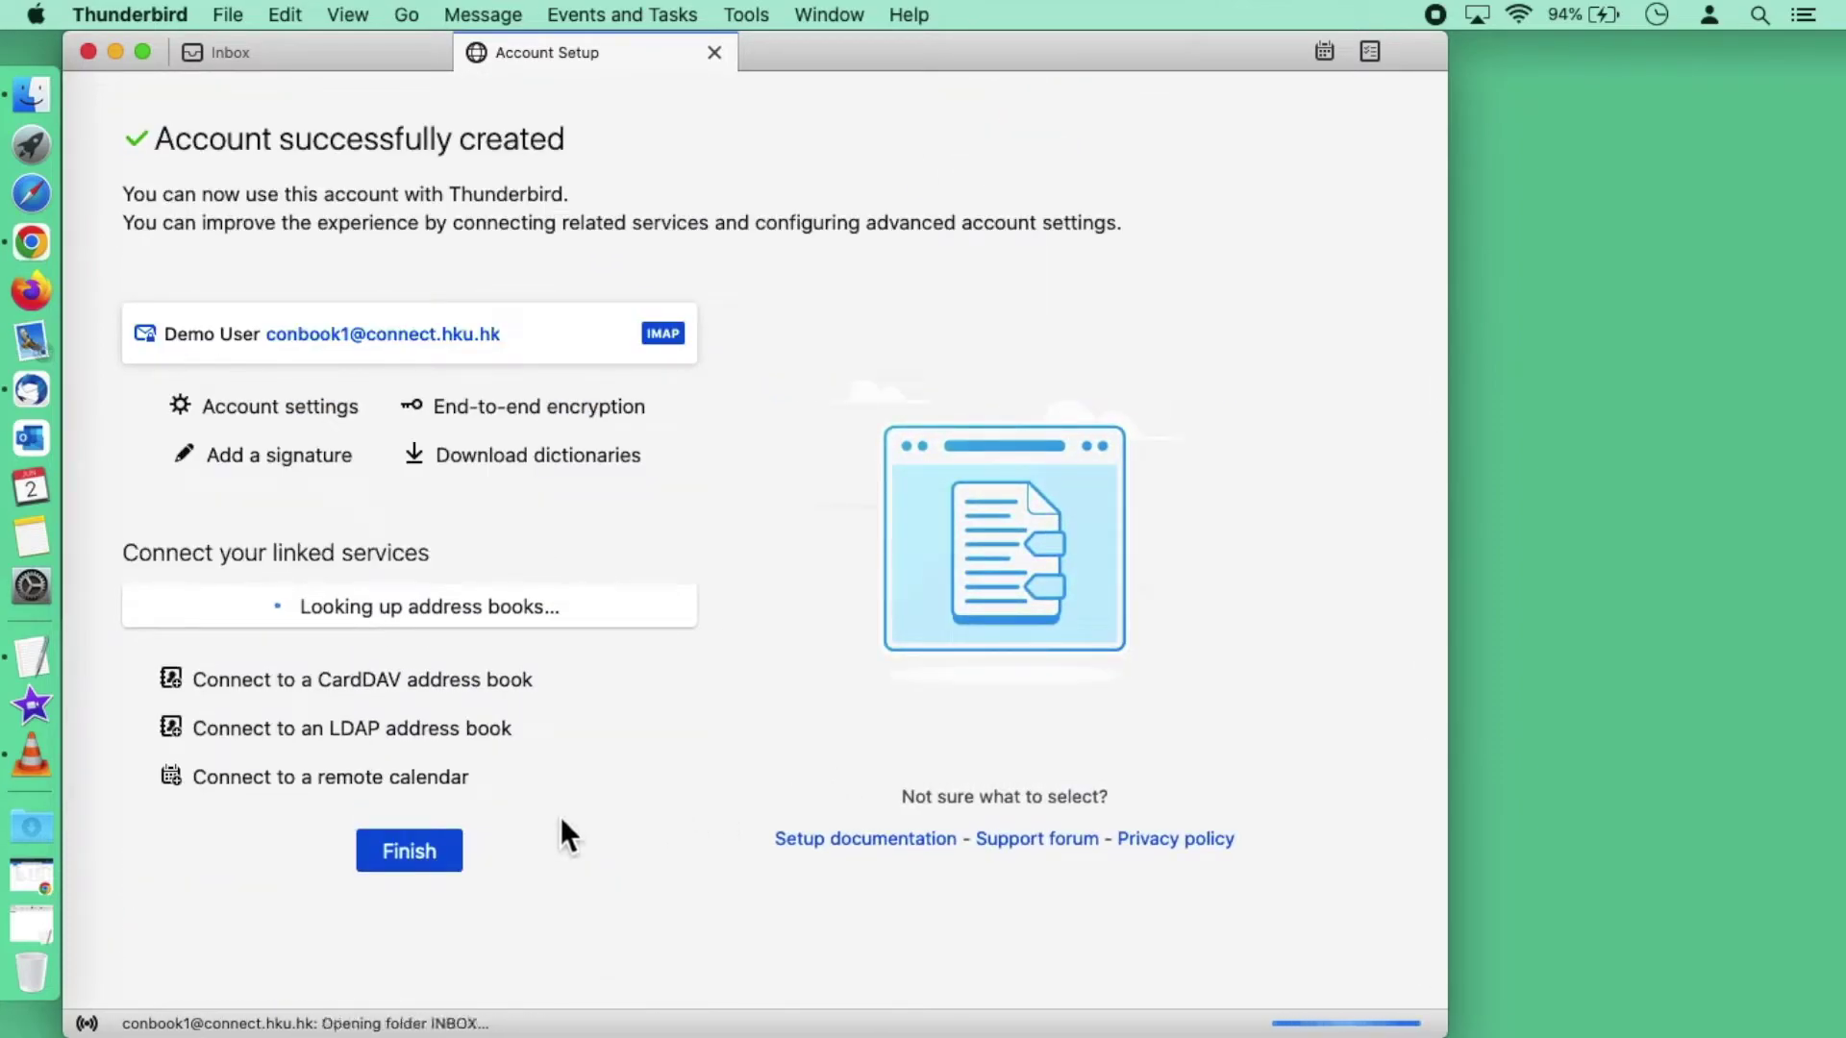
Step: Skip system integration, decline notifications, and show the new university account's overview page
click(409, 852)
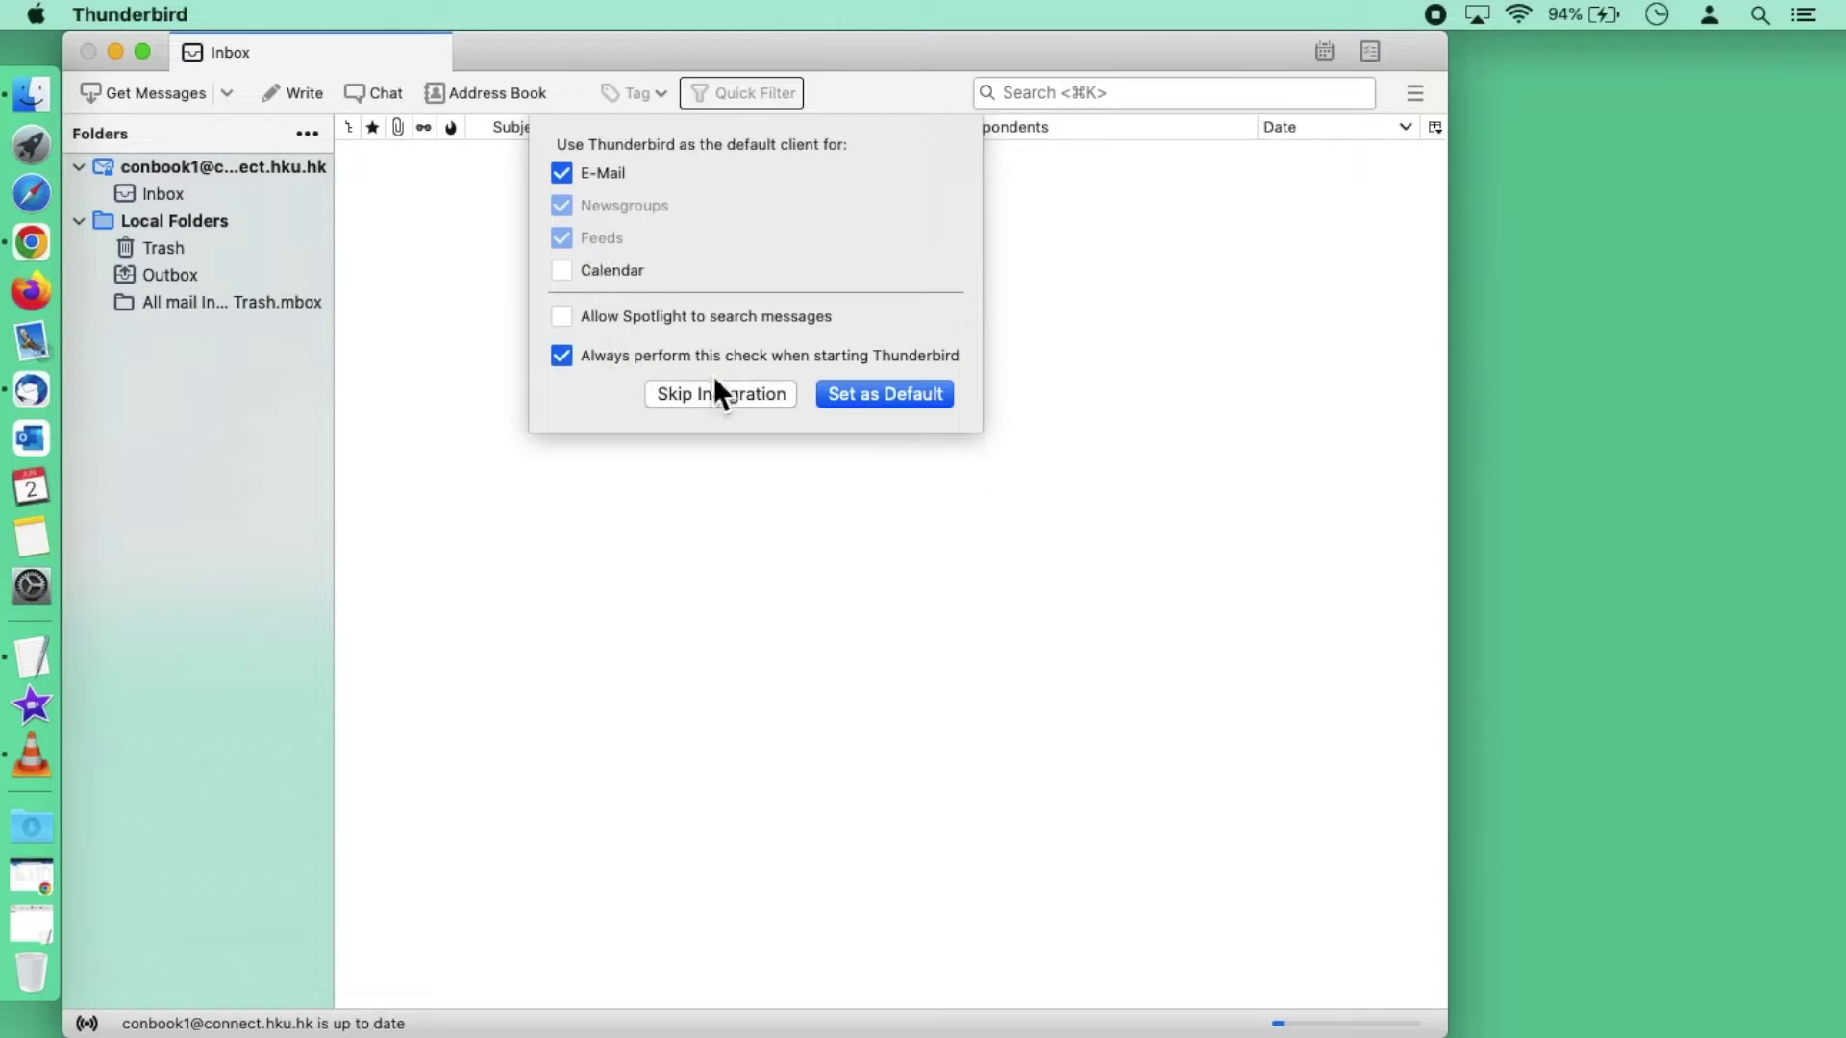
click(760, 396)
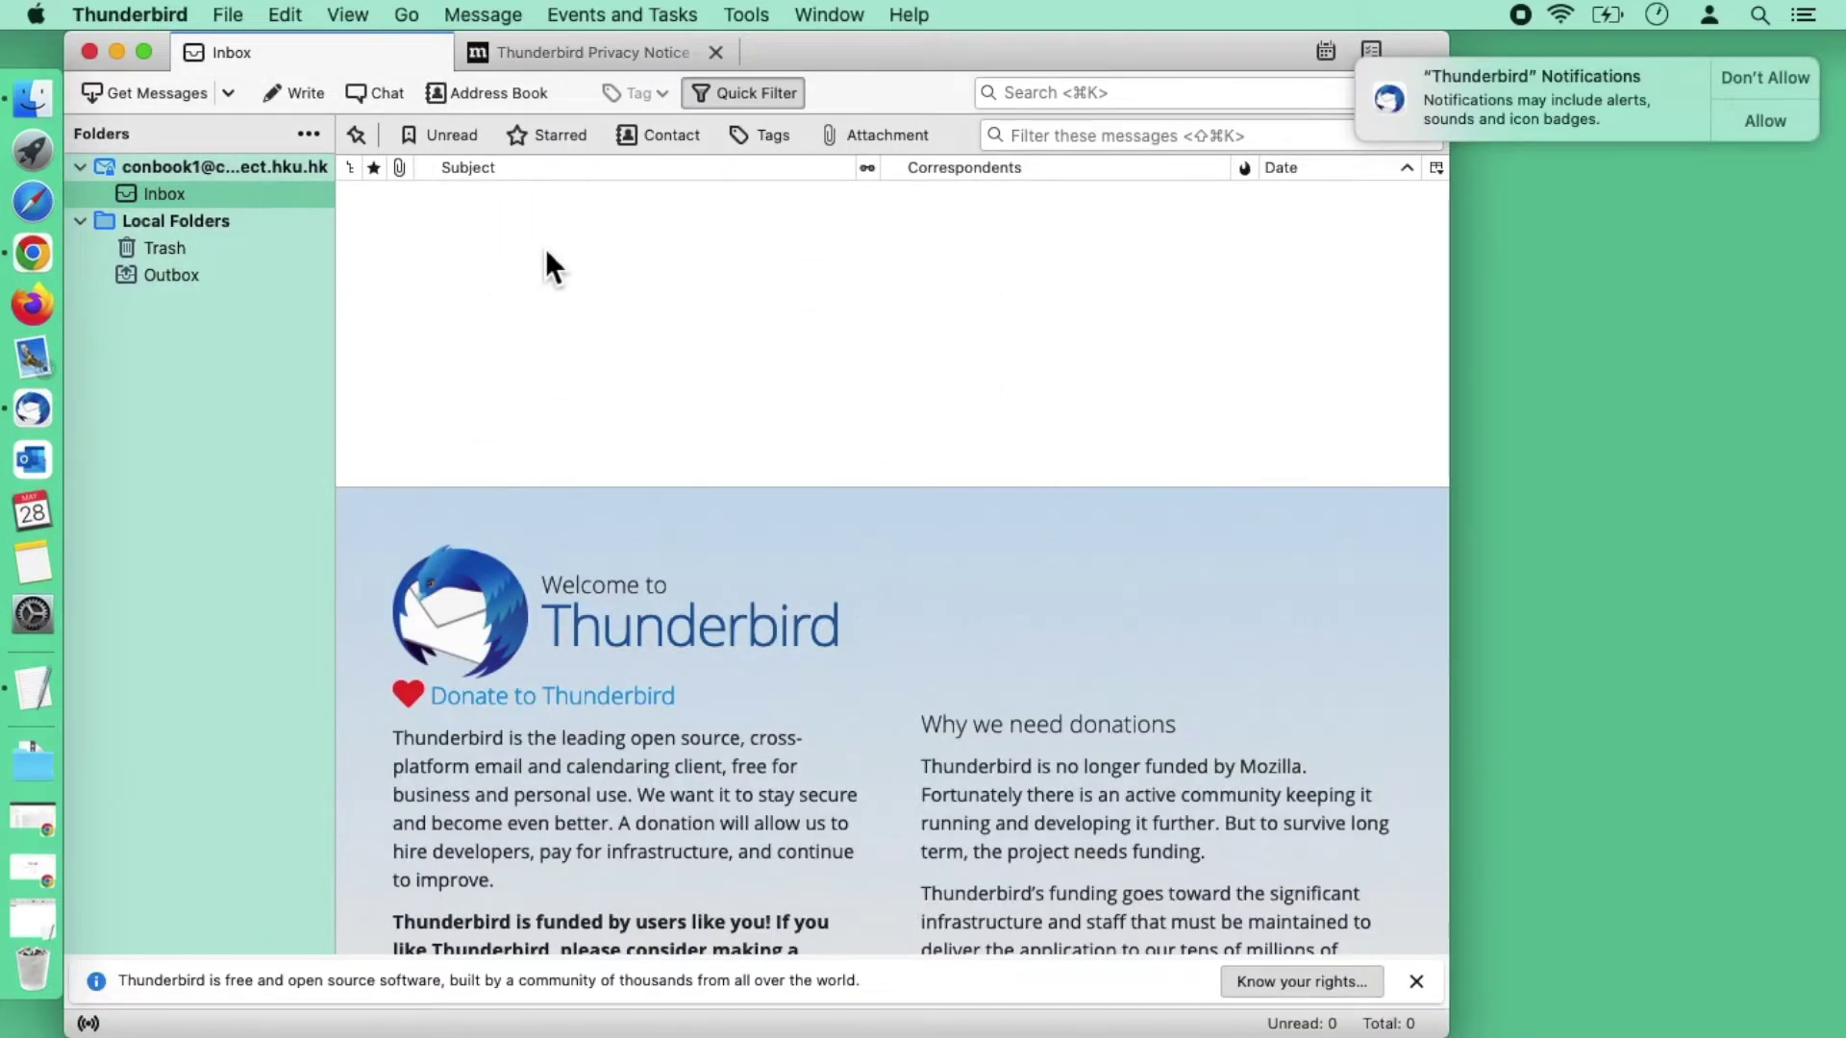
click(1767, 77)
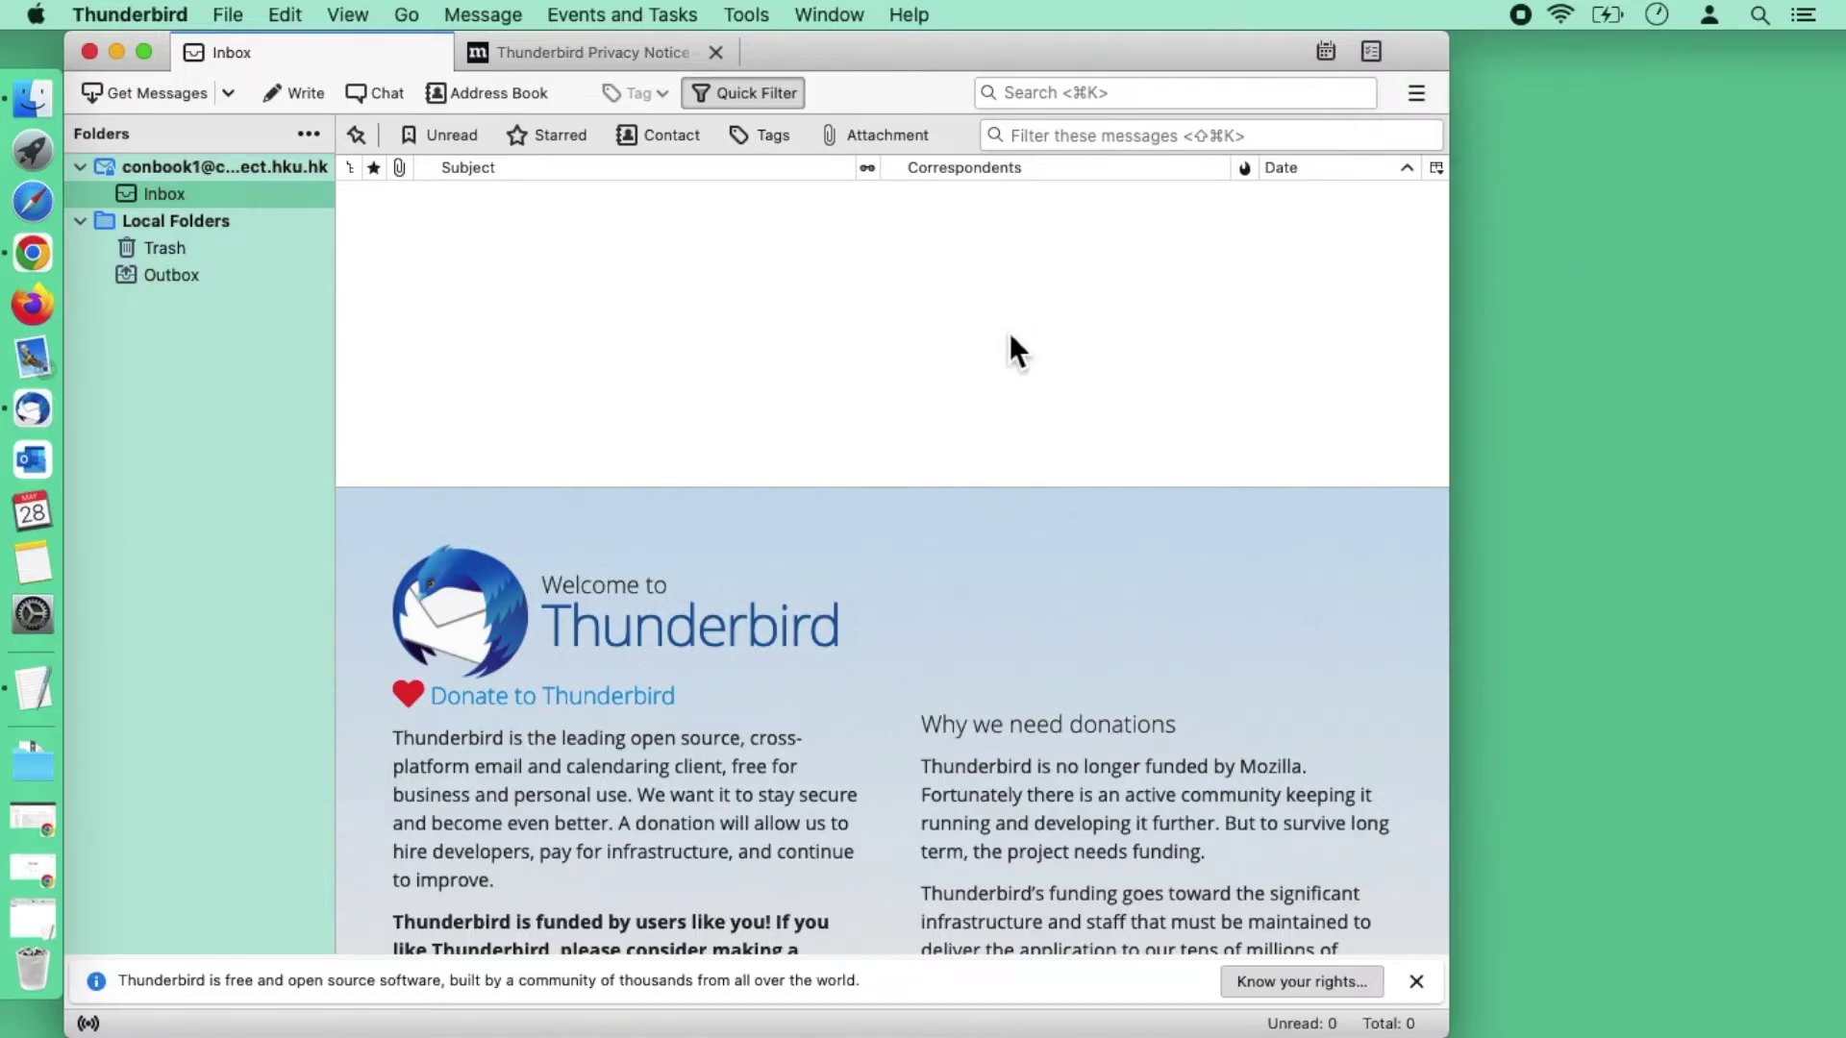
click(263, 171)
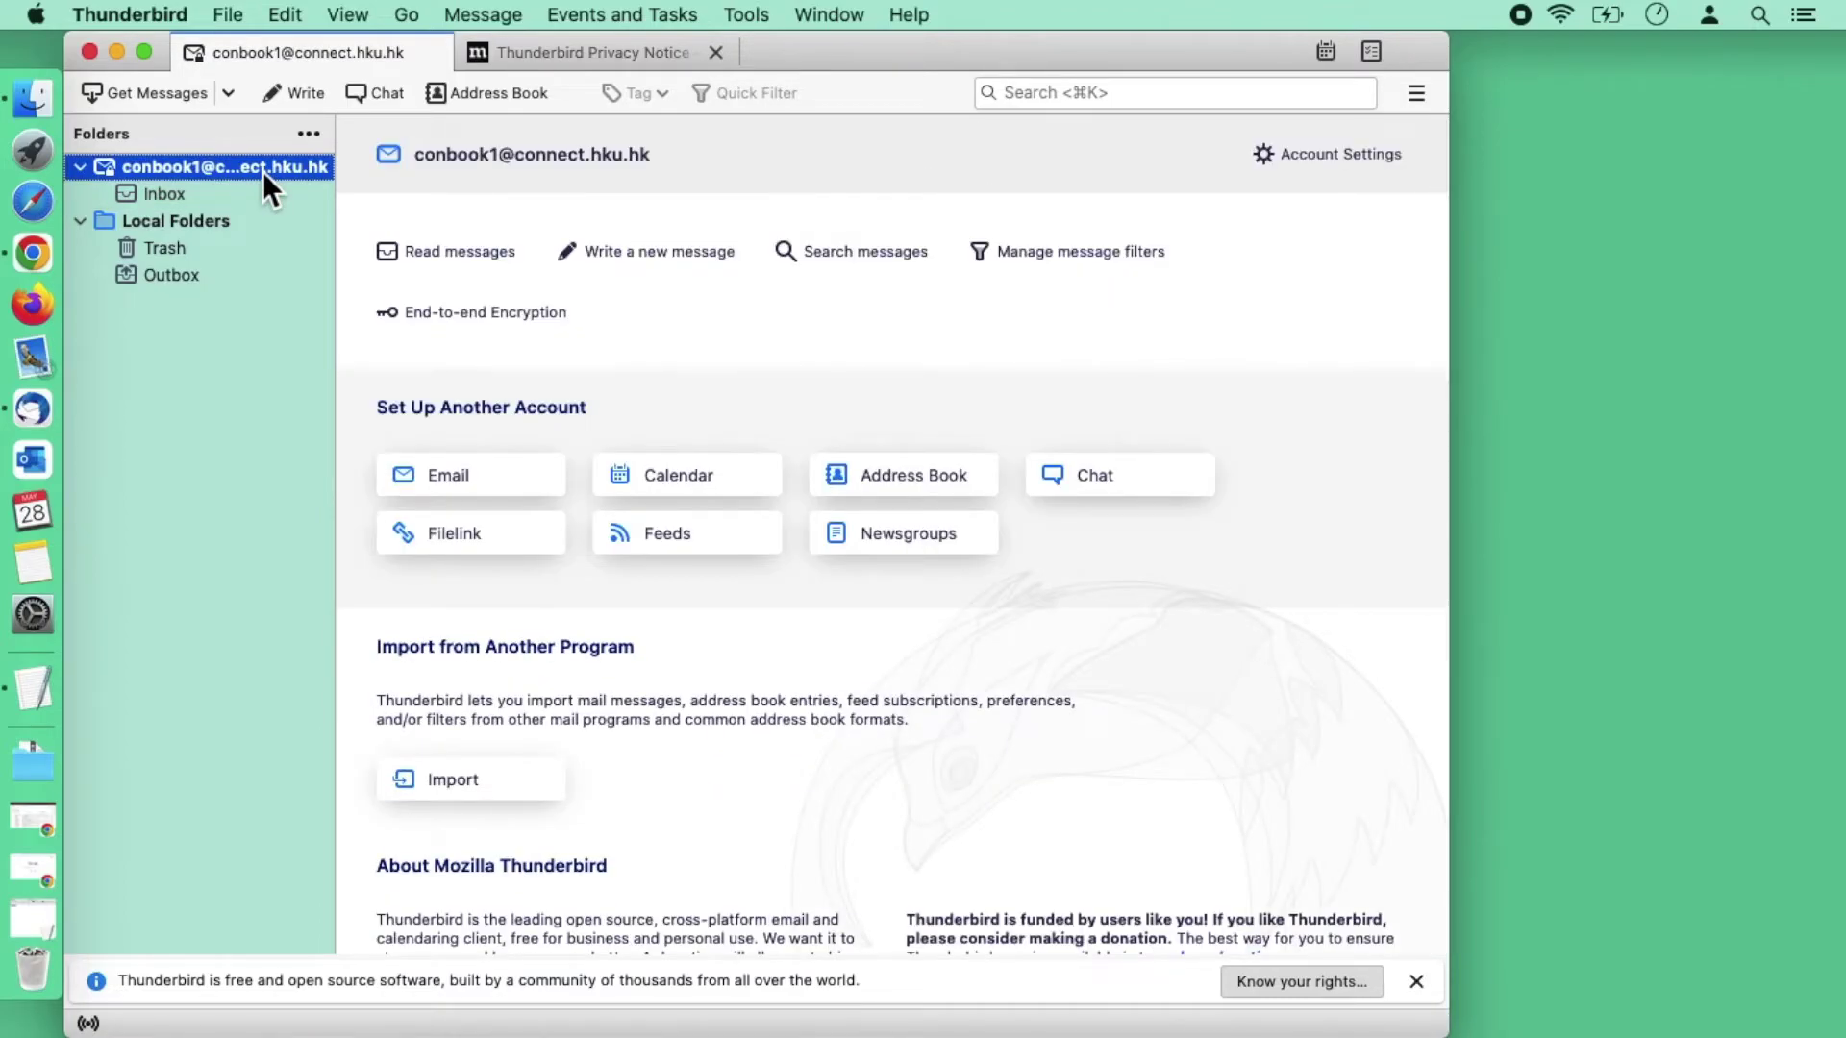
Step: Prefix the mail account's name with 'M365' in its account settings
right_click(262, 171)
click(348, 413)
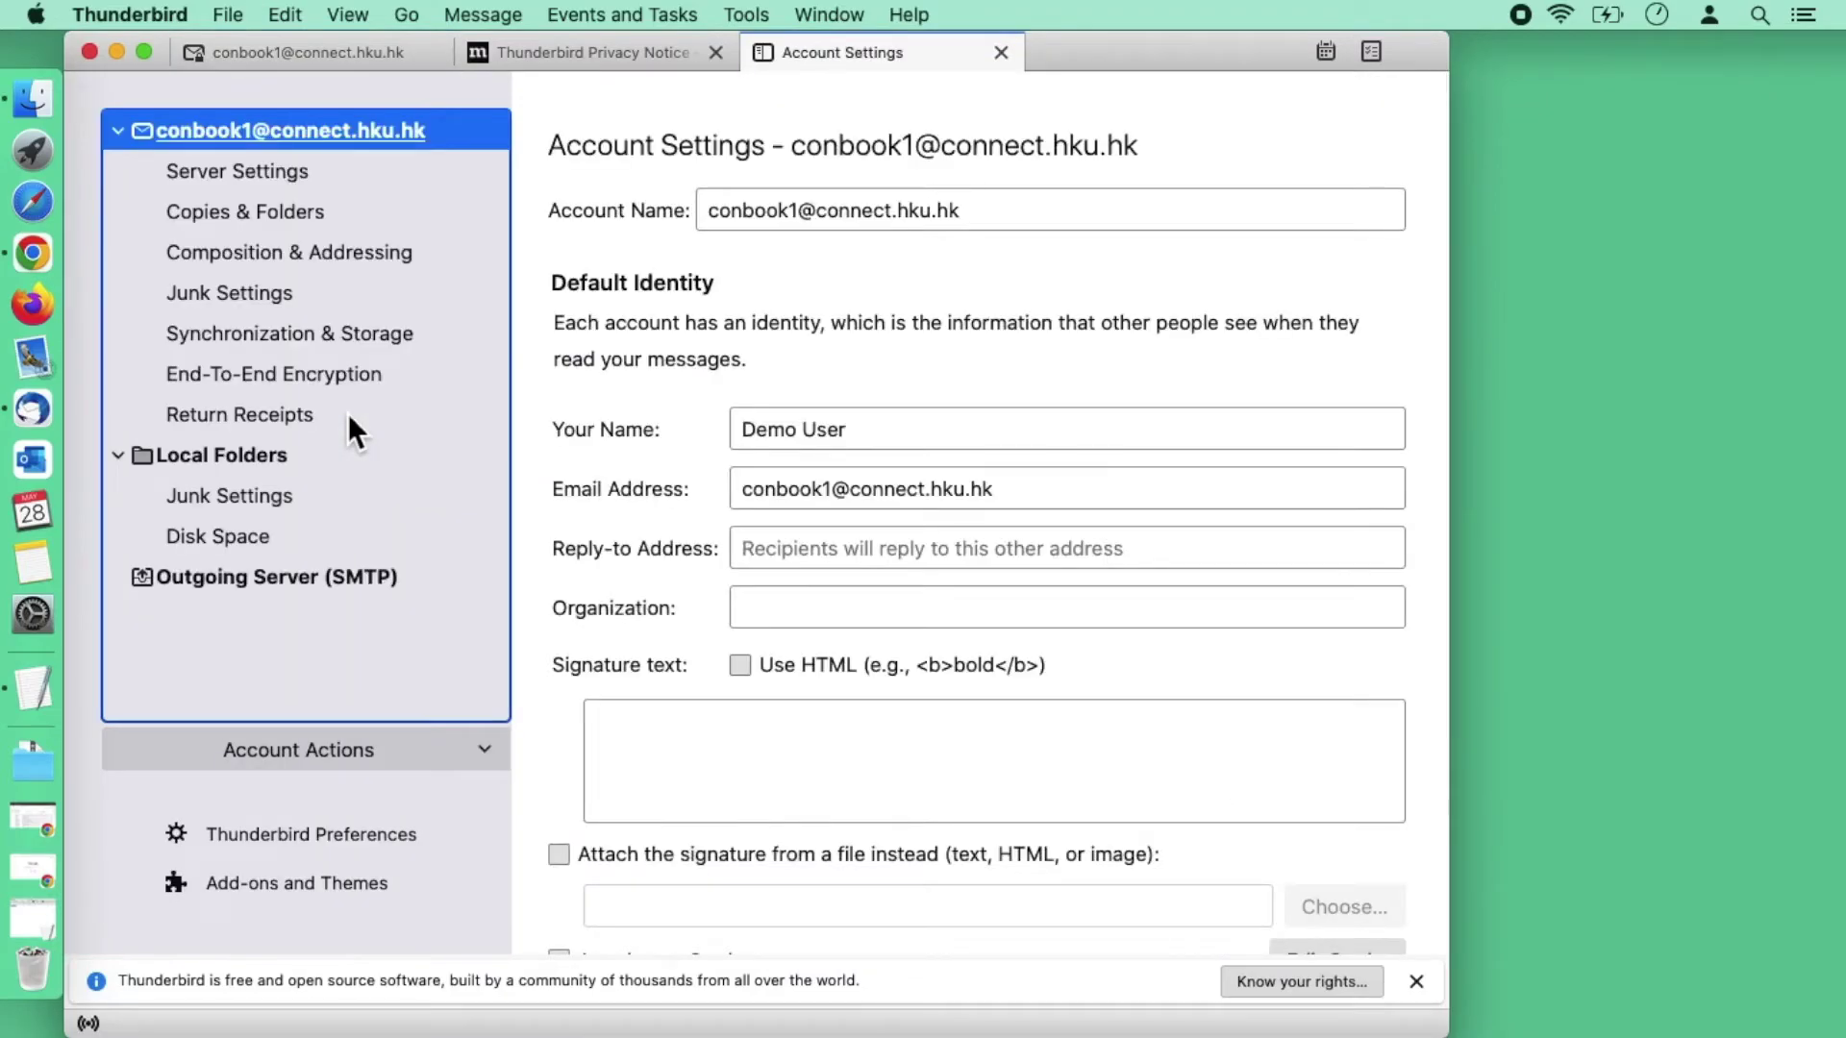
click(703, 210)
text(M365)
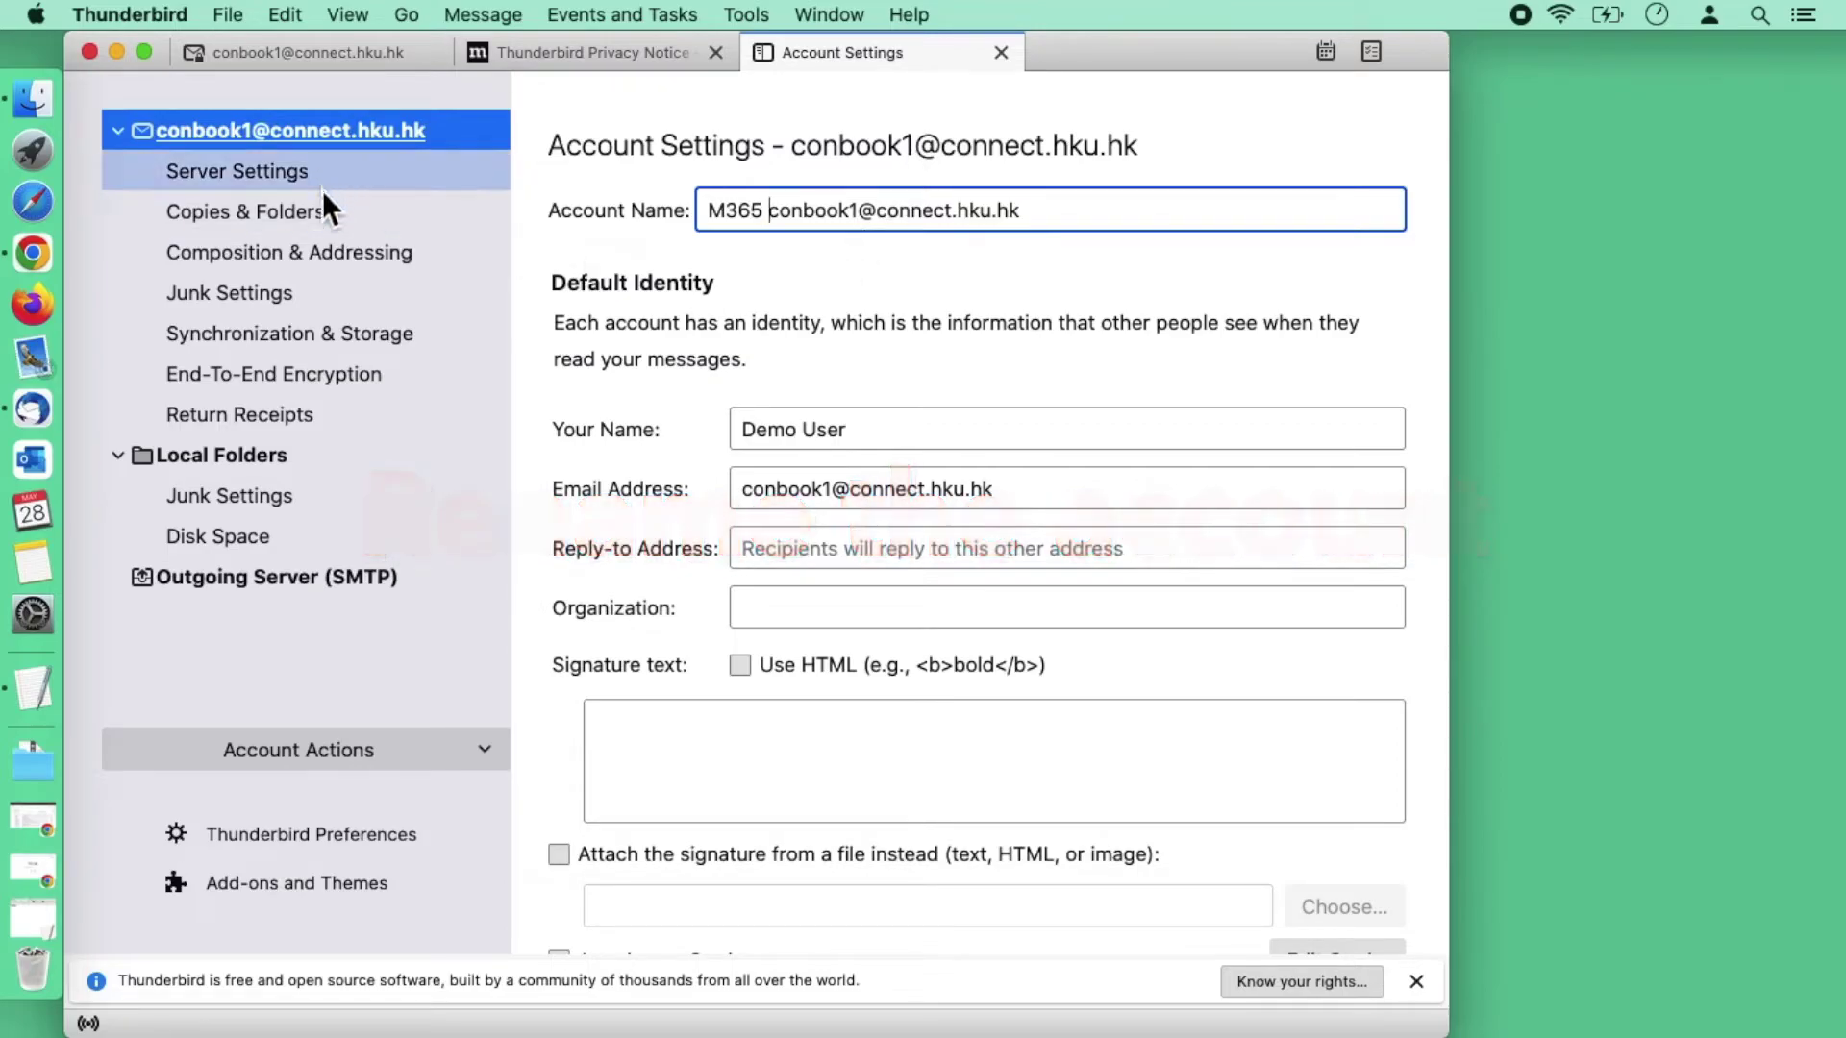
Step: Set Synchronization & Storage to sync only the most recent 1 day of messages
click(323, 333)
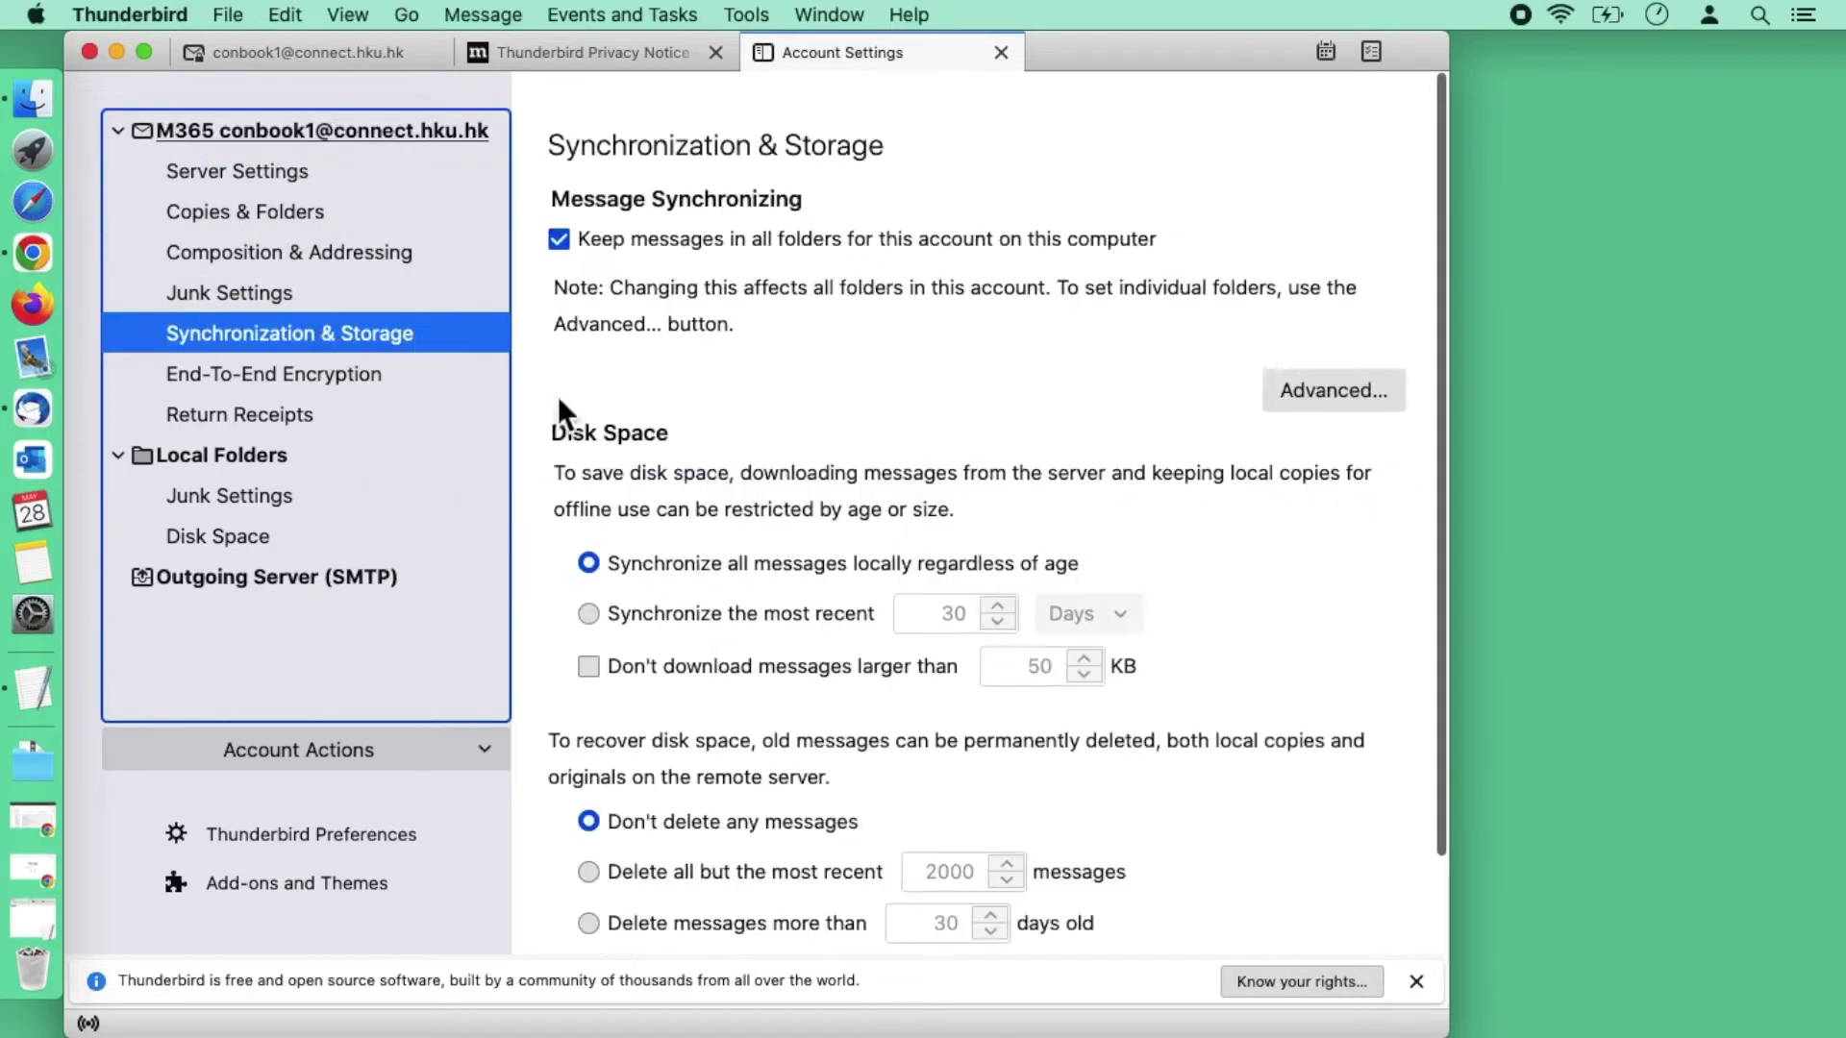
scroll(792, 550, down, 2)
click(587, 514)
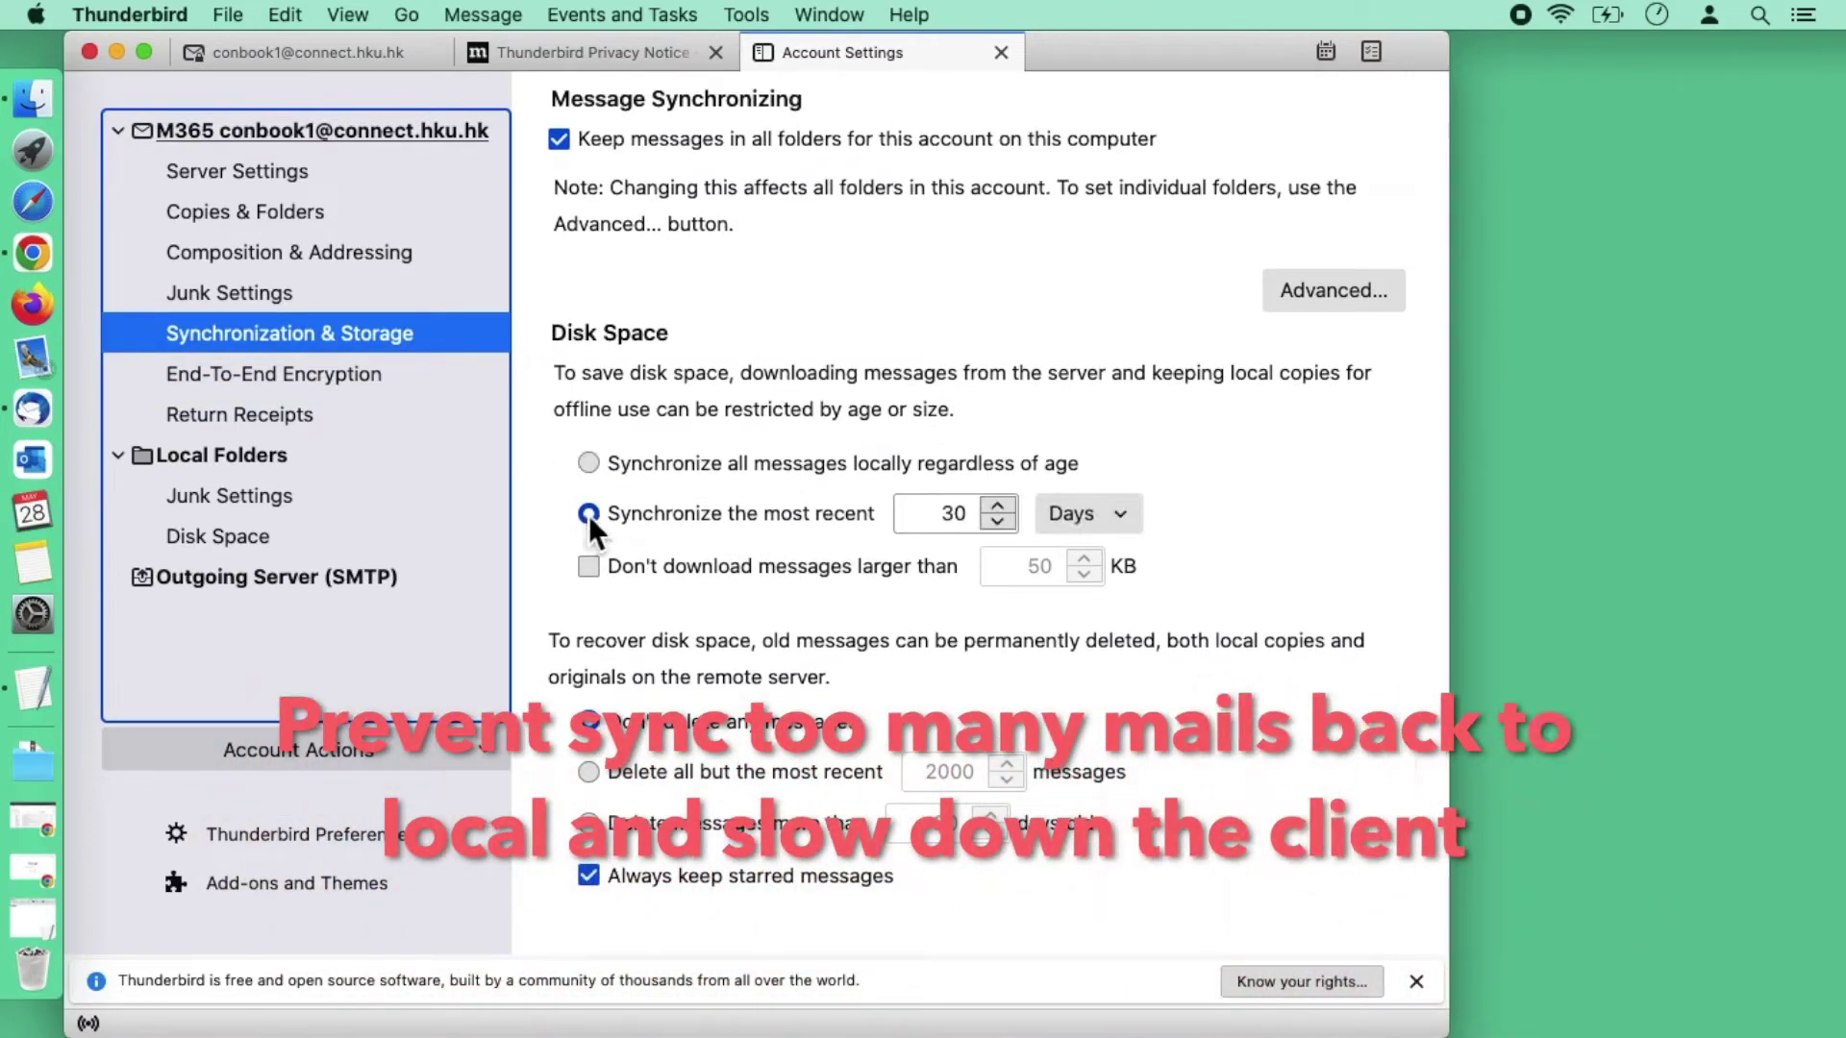
double_click(959, 520)
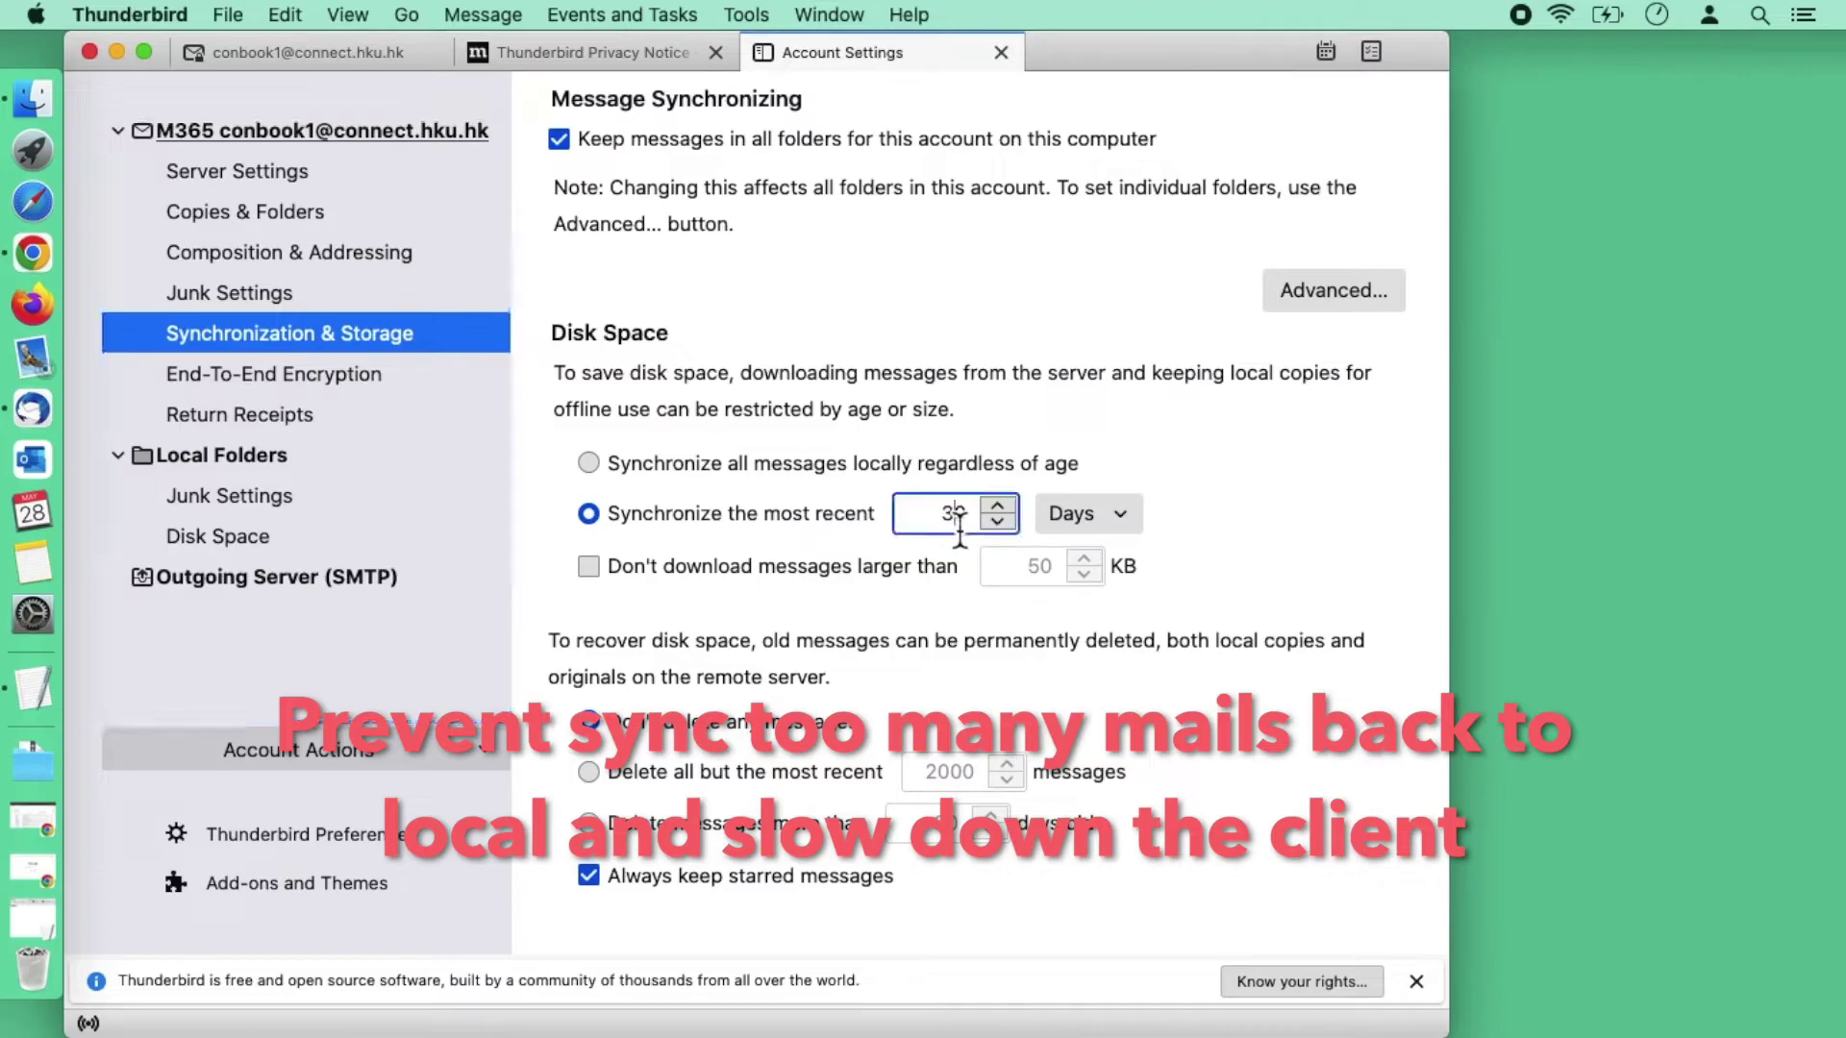
key(BackSpace)
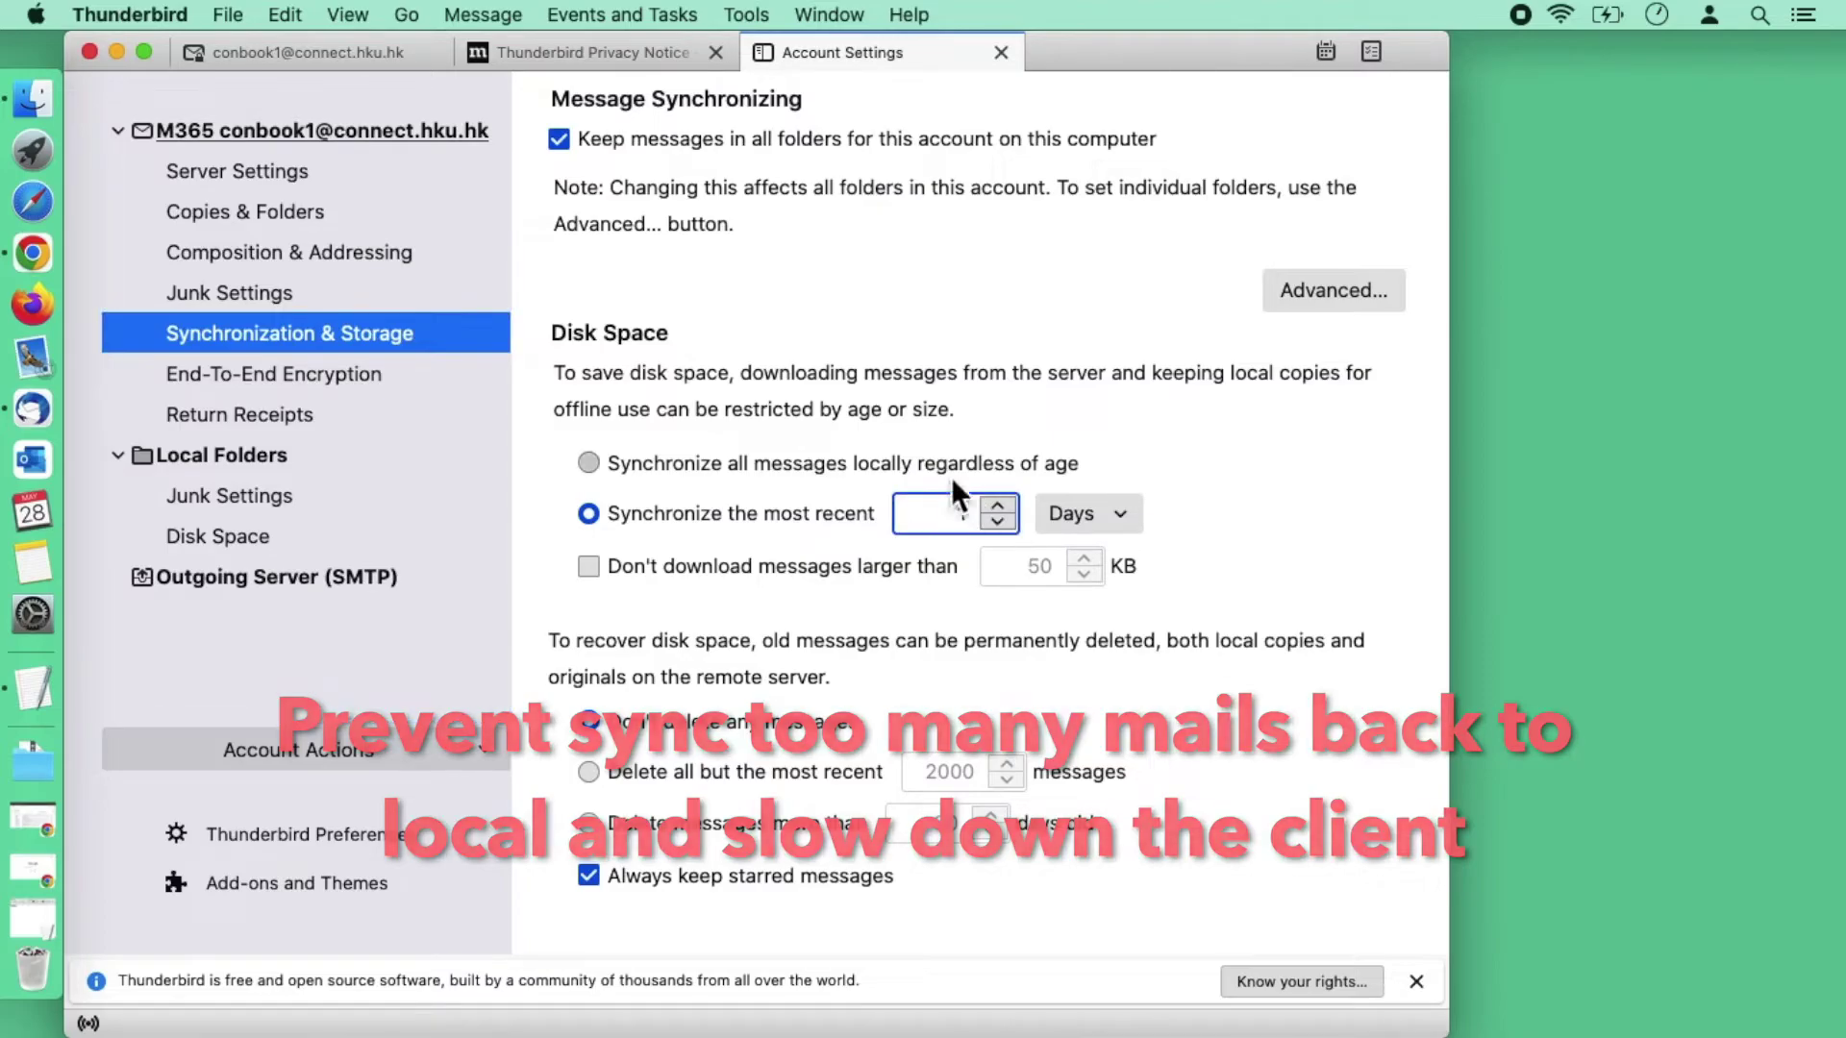
text(1)
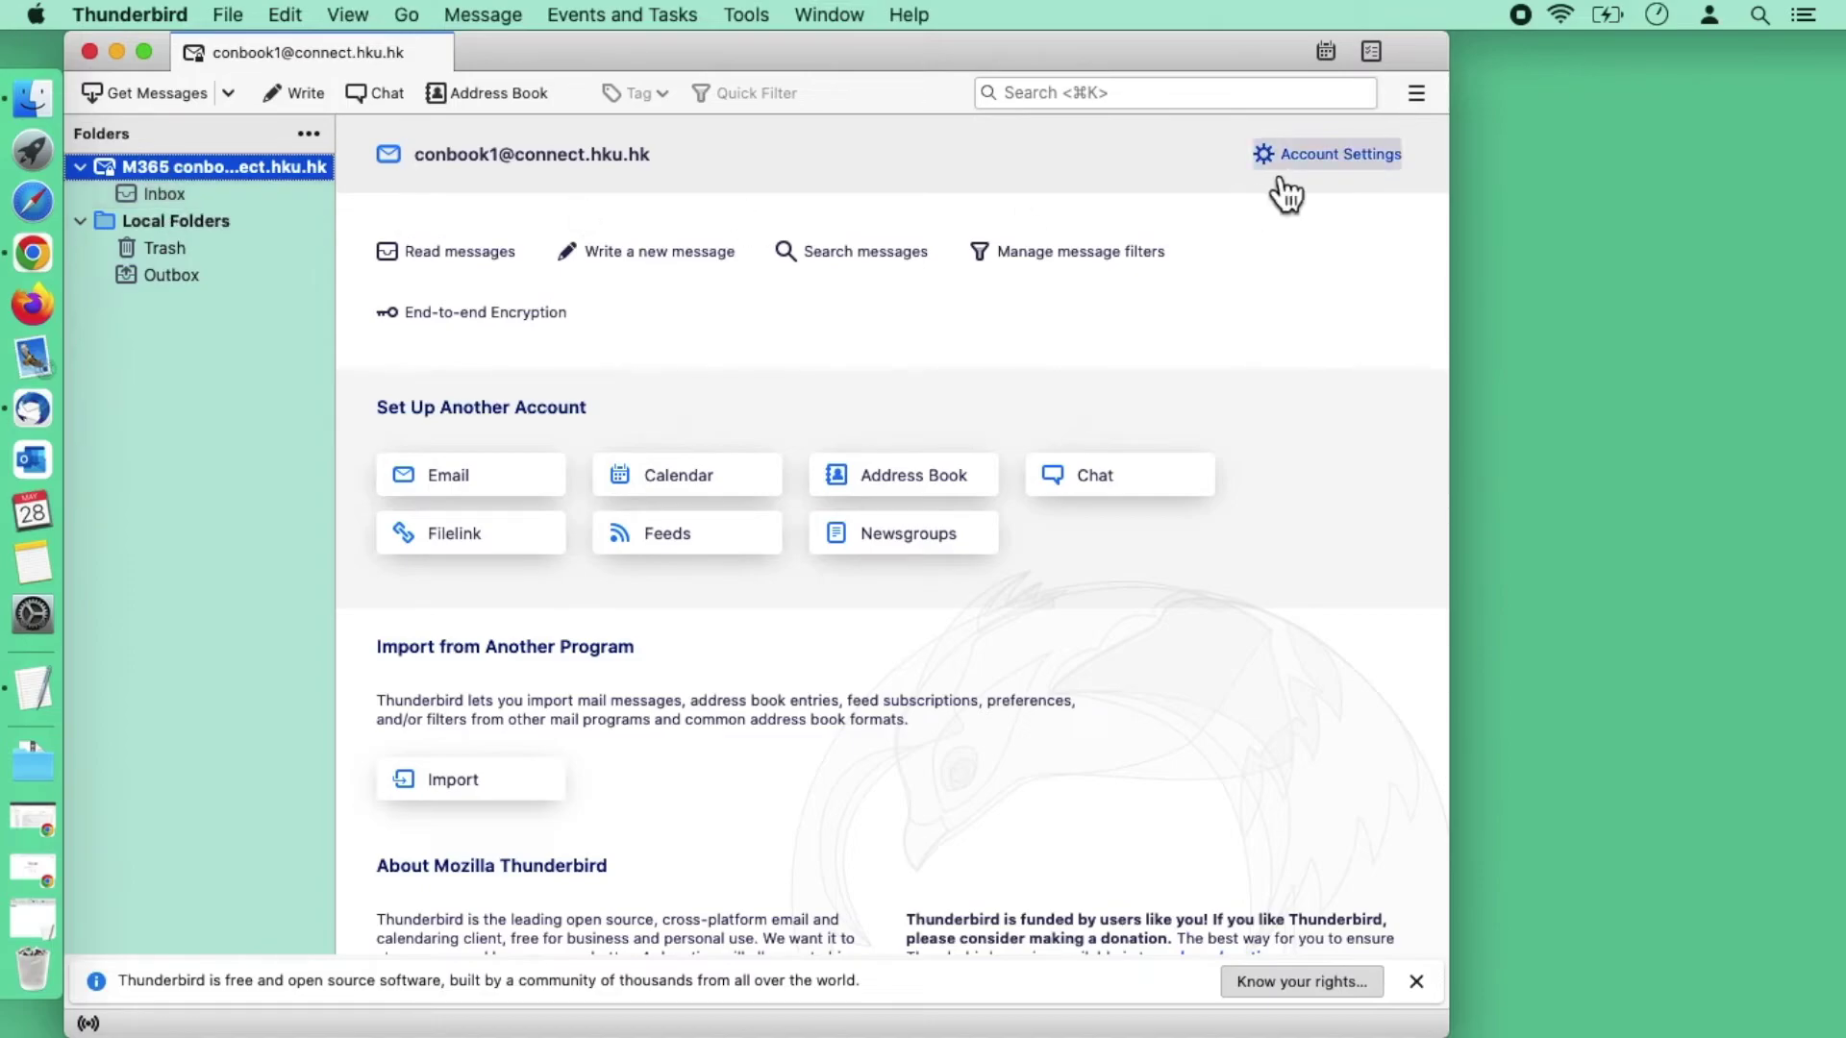
Step: Open Add-ons and Themes from the main menu and type 'ImportExport NG' in the add-on search
click(1409, 106)
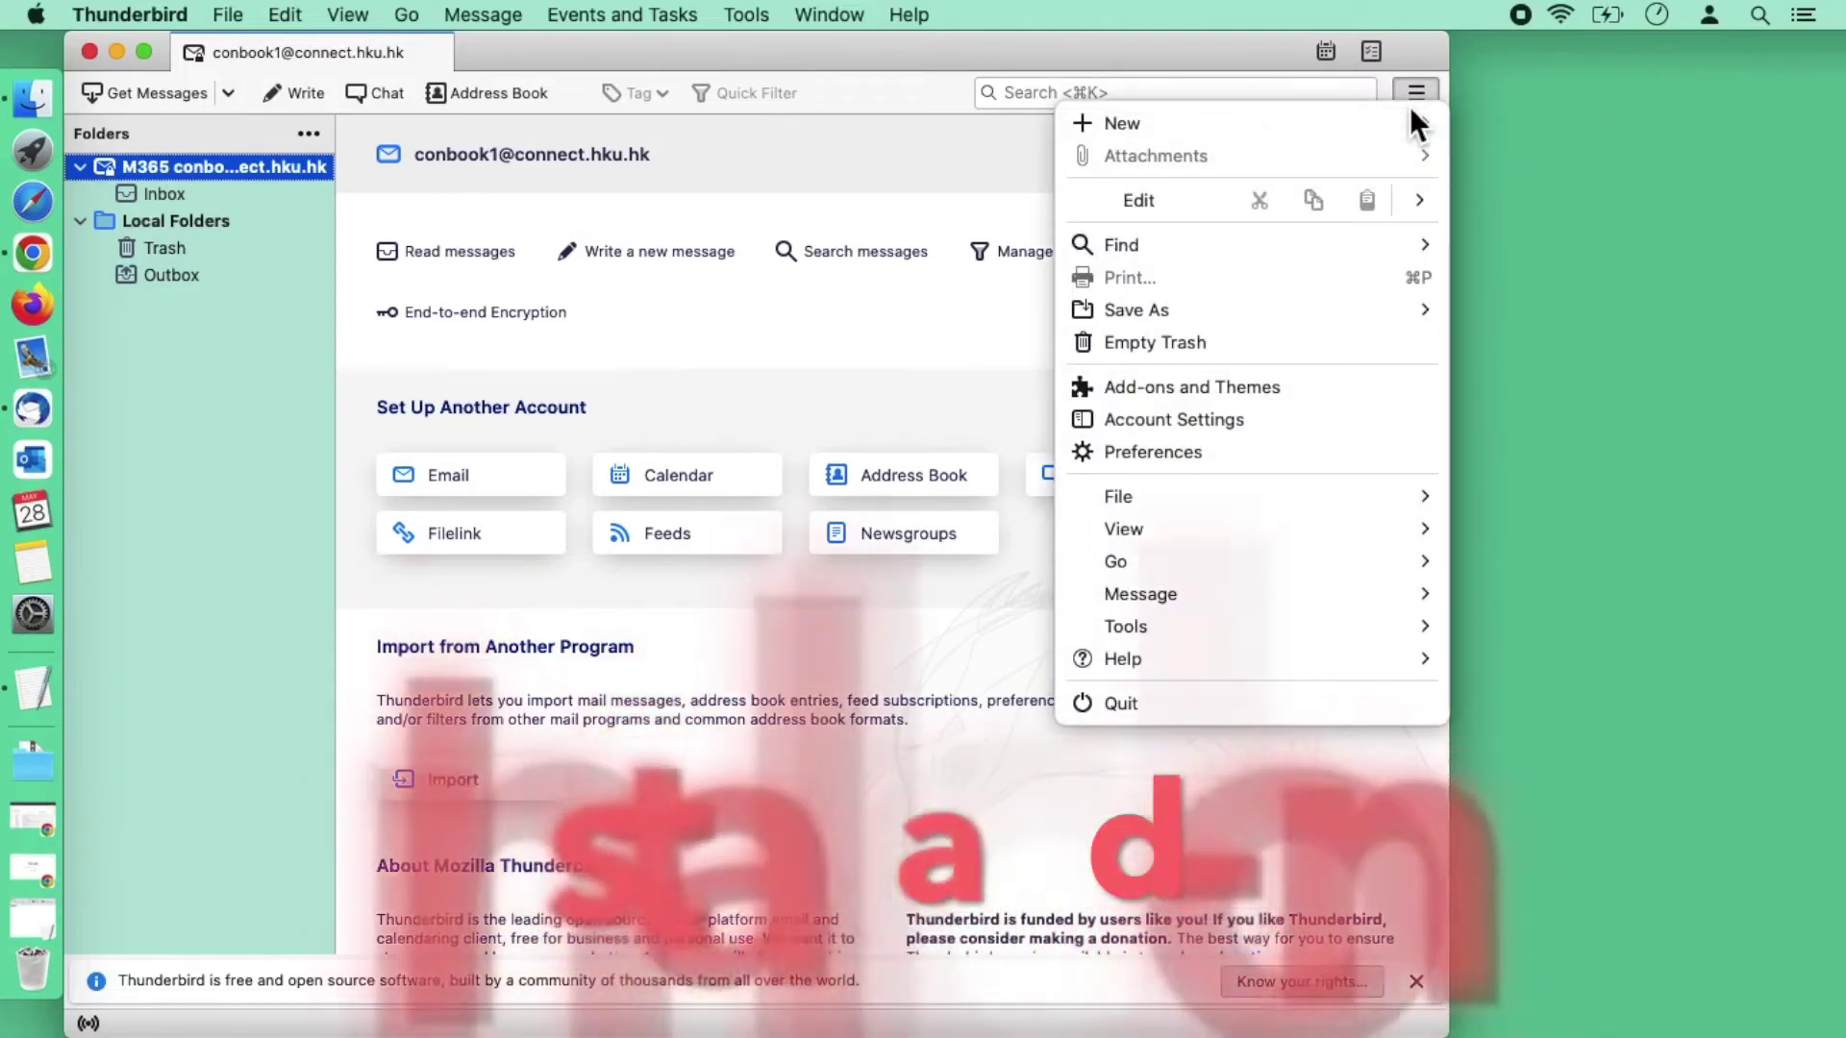
click(1235, 394)
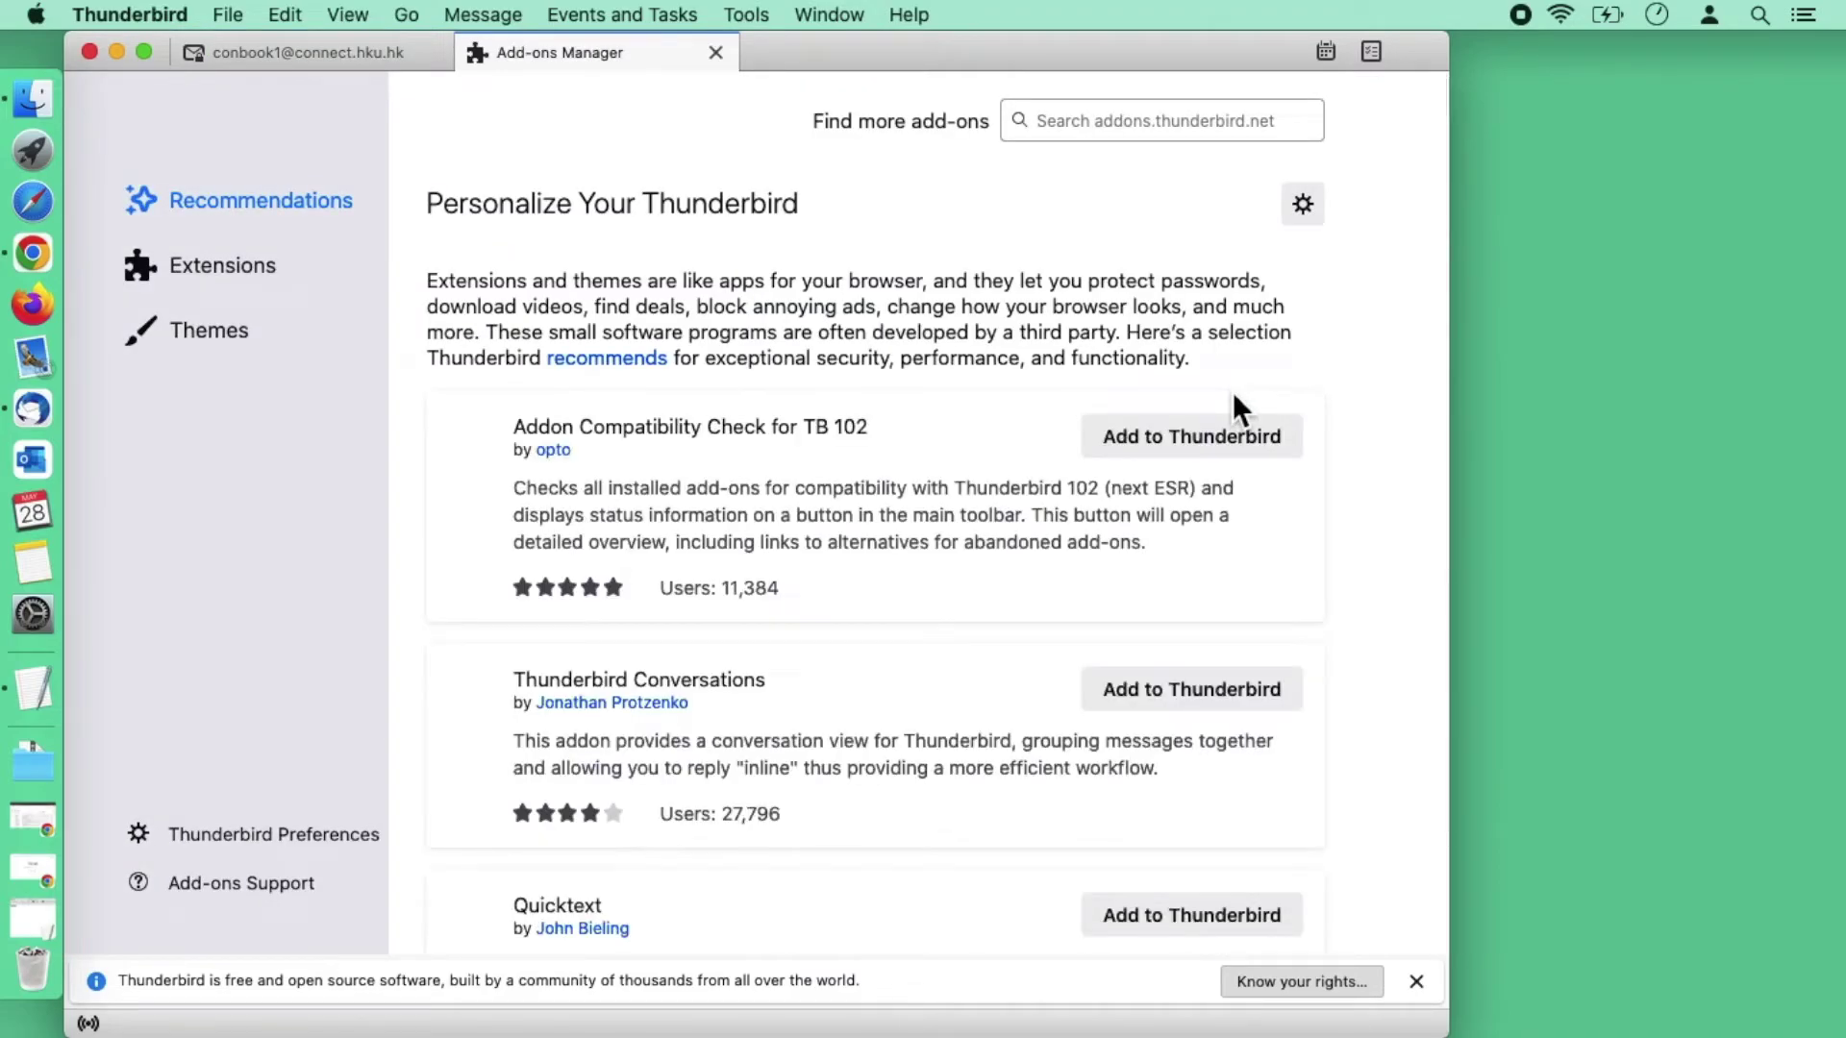
click(1120, 120)
text(Imp)
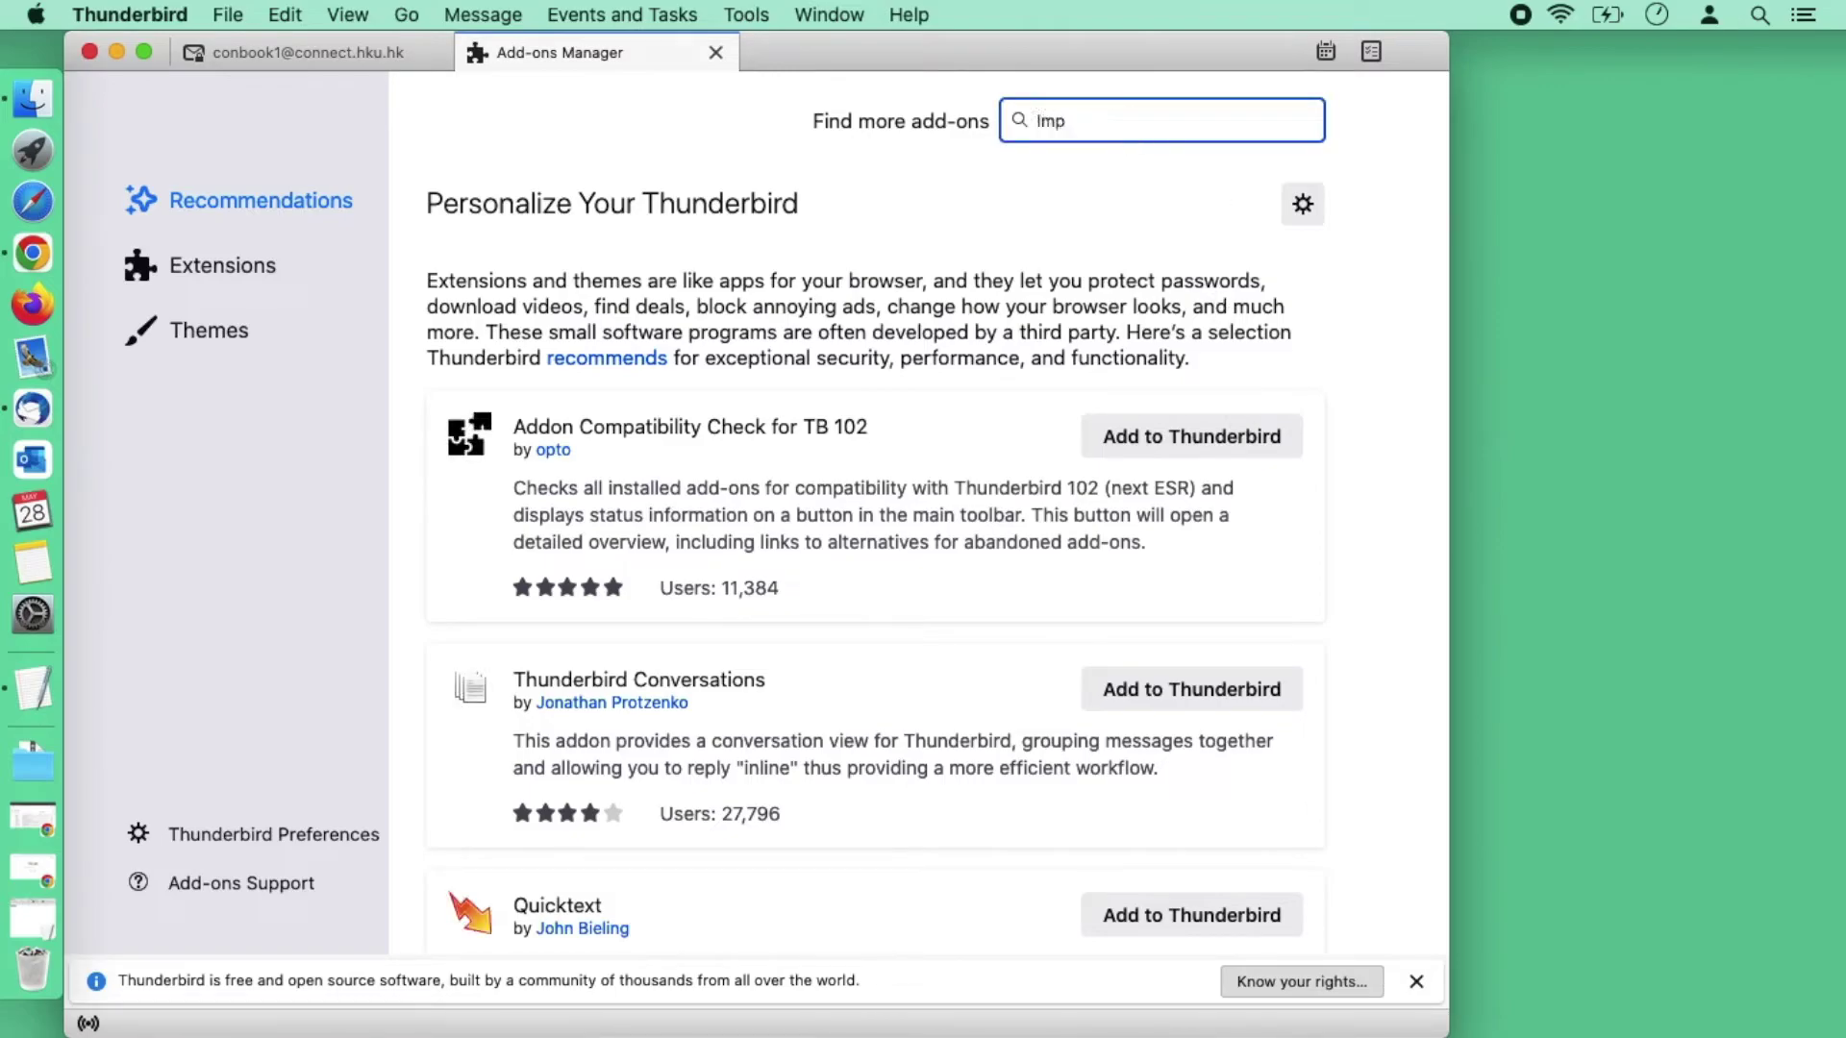
text(ortExport NG)
Step: Run the 'ImportExport NG' search and choose Add to Thunderbird for ImportExportTools NG
key(Return)
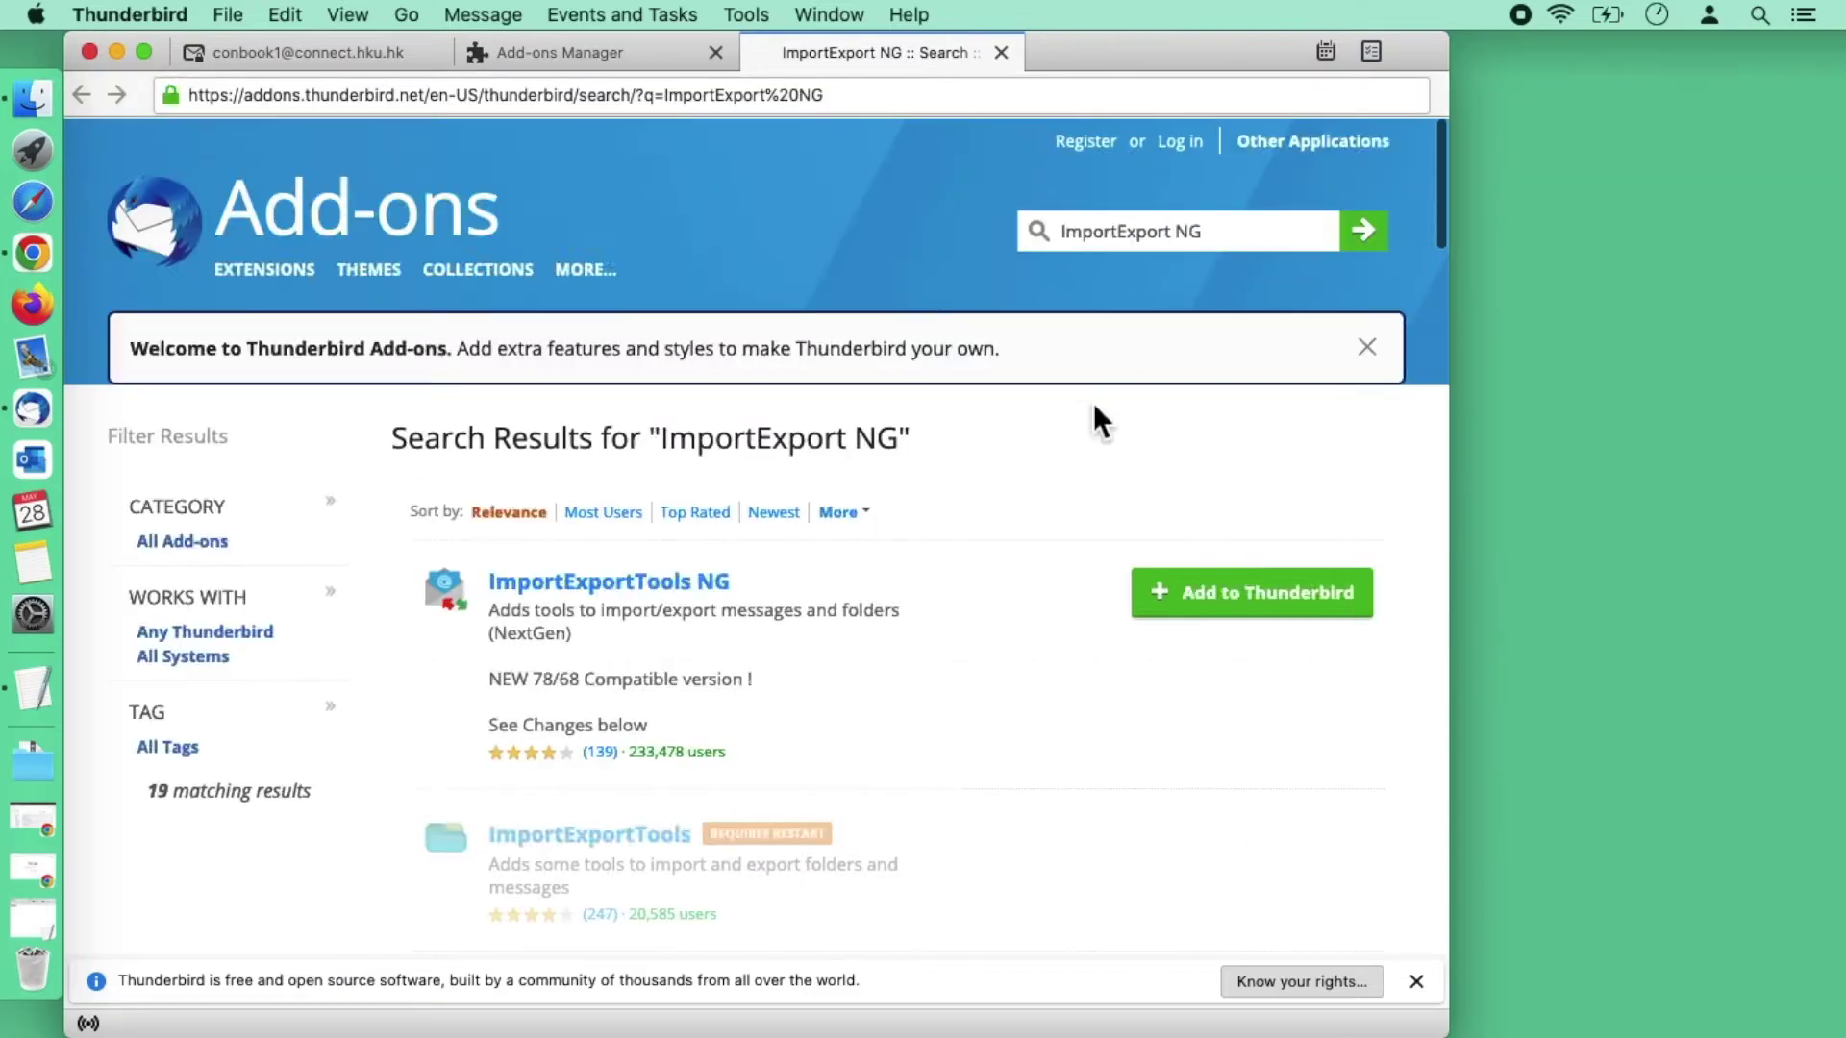
scroll(1092, 411, down, 2)
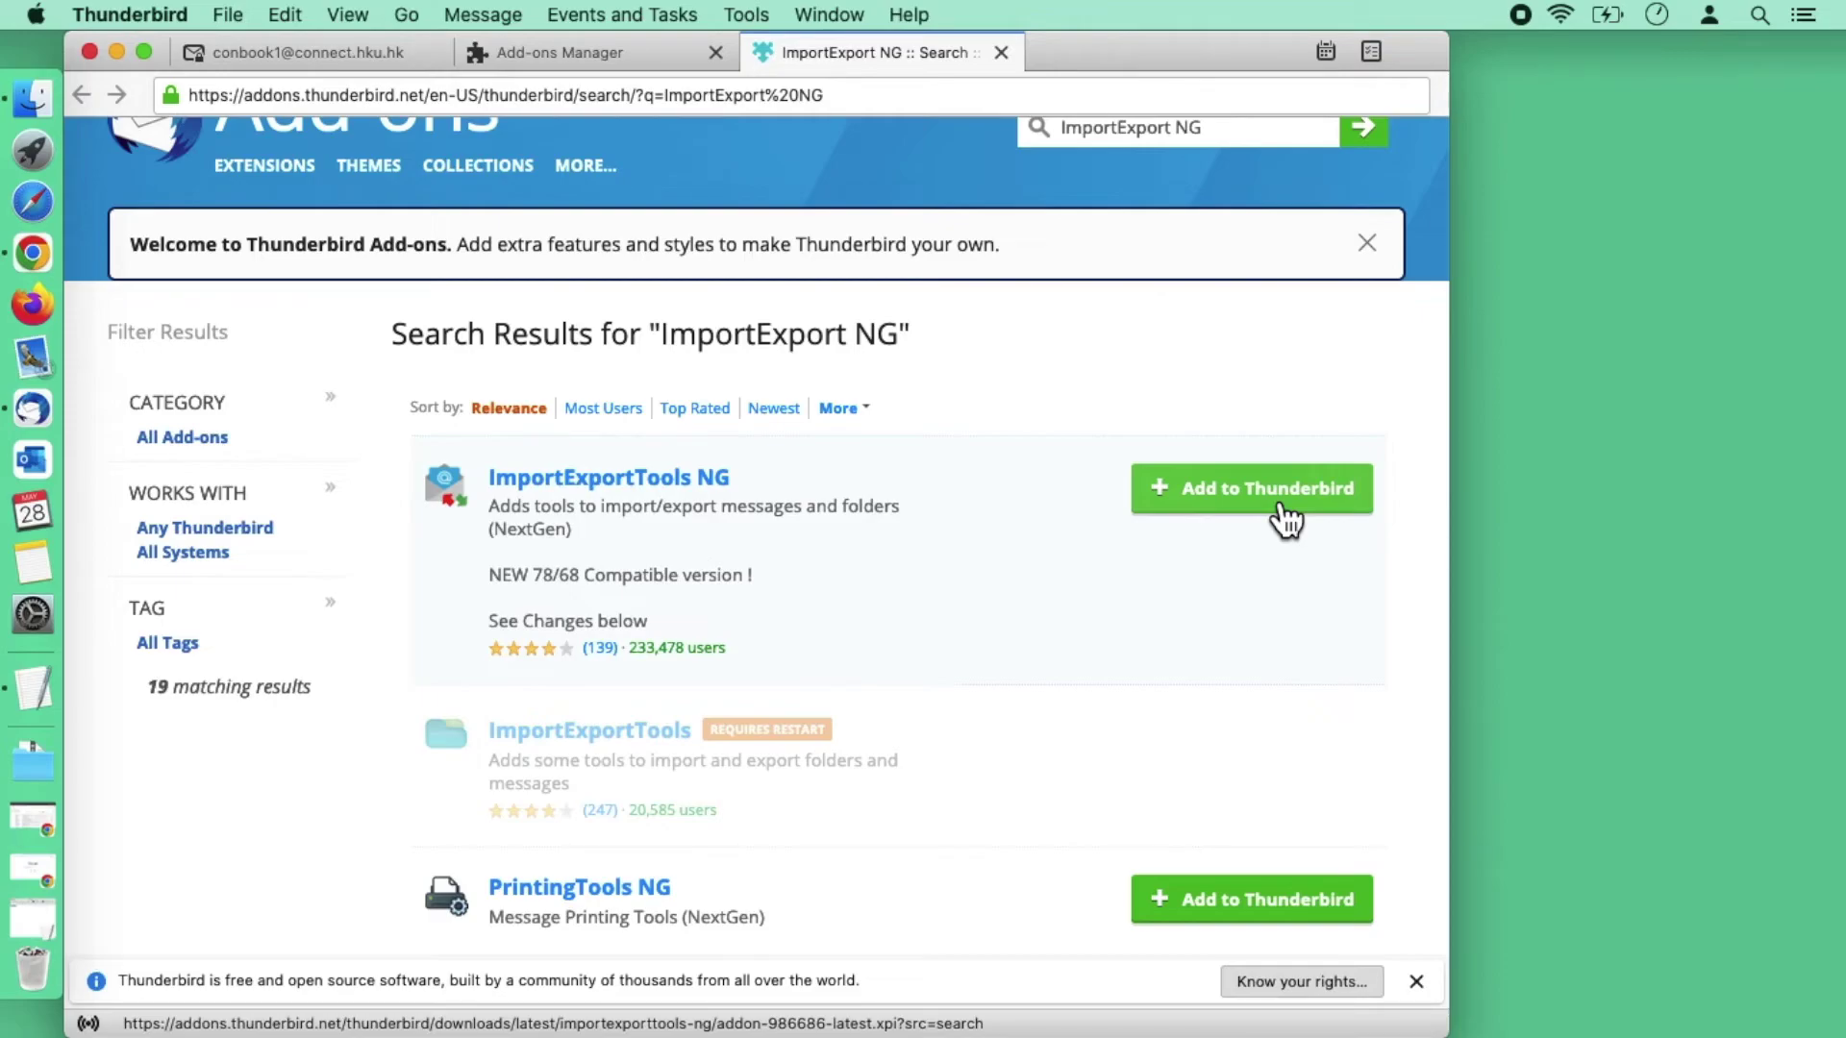
click(1285, 520)
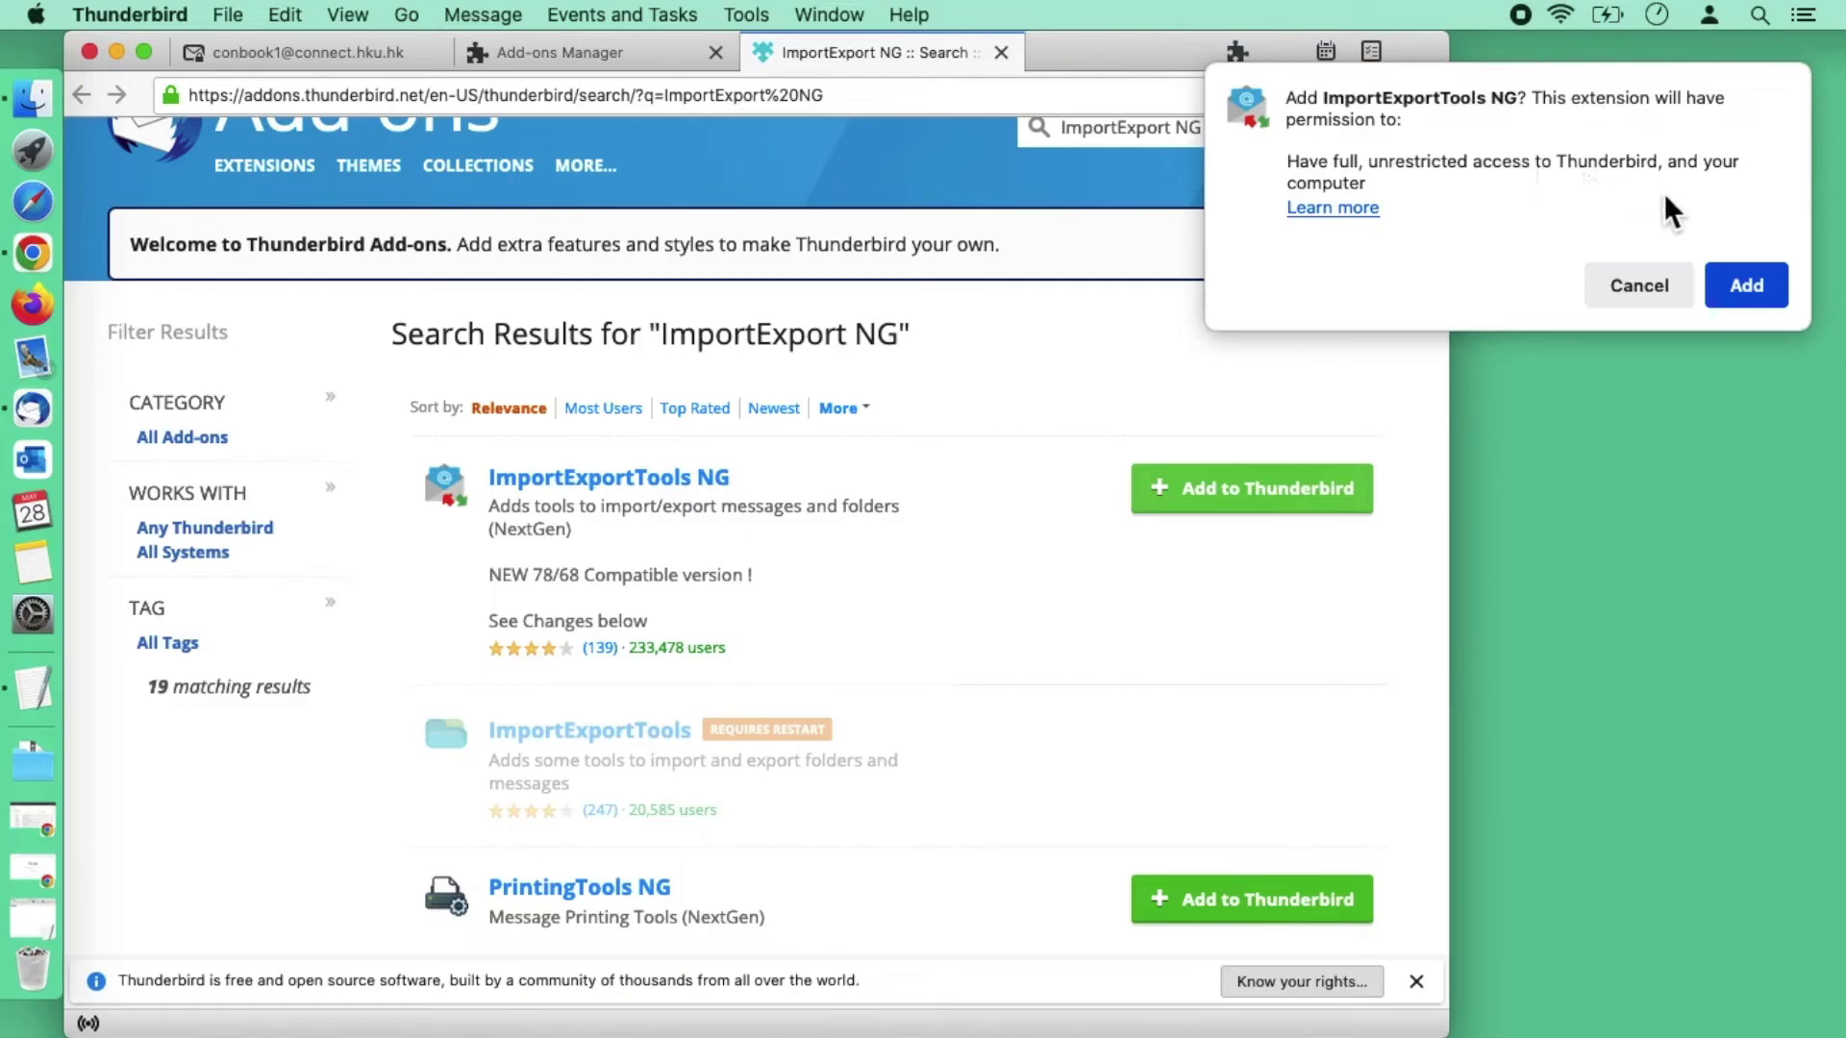
Step: Grant ImportExportTools NG its permissions, dismiss the notice, and close both add-on tabs
click(1767, 291)
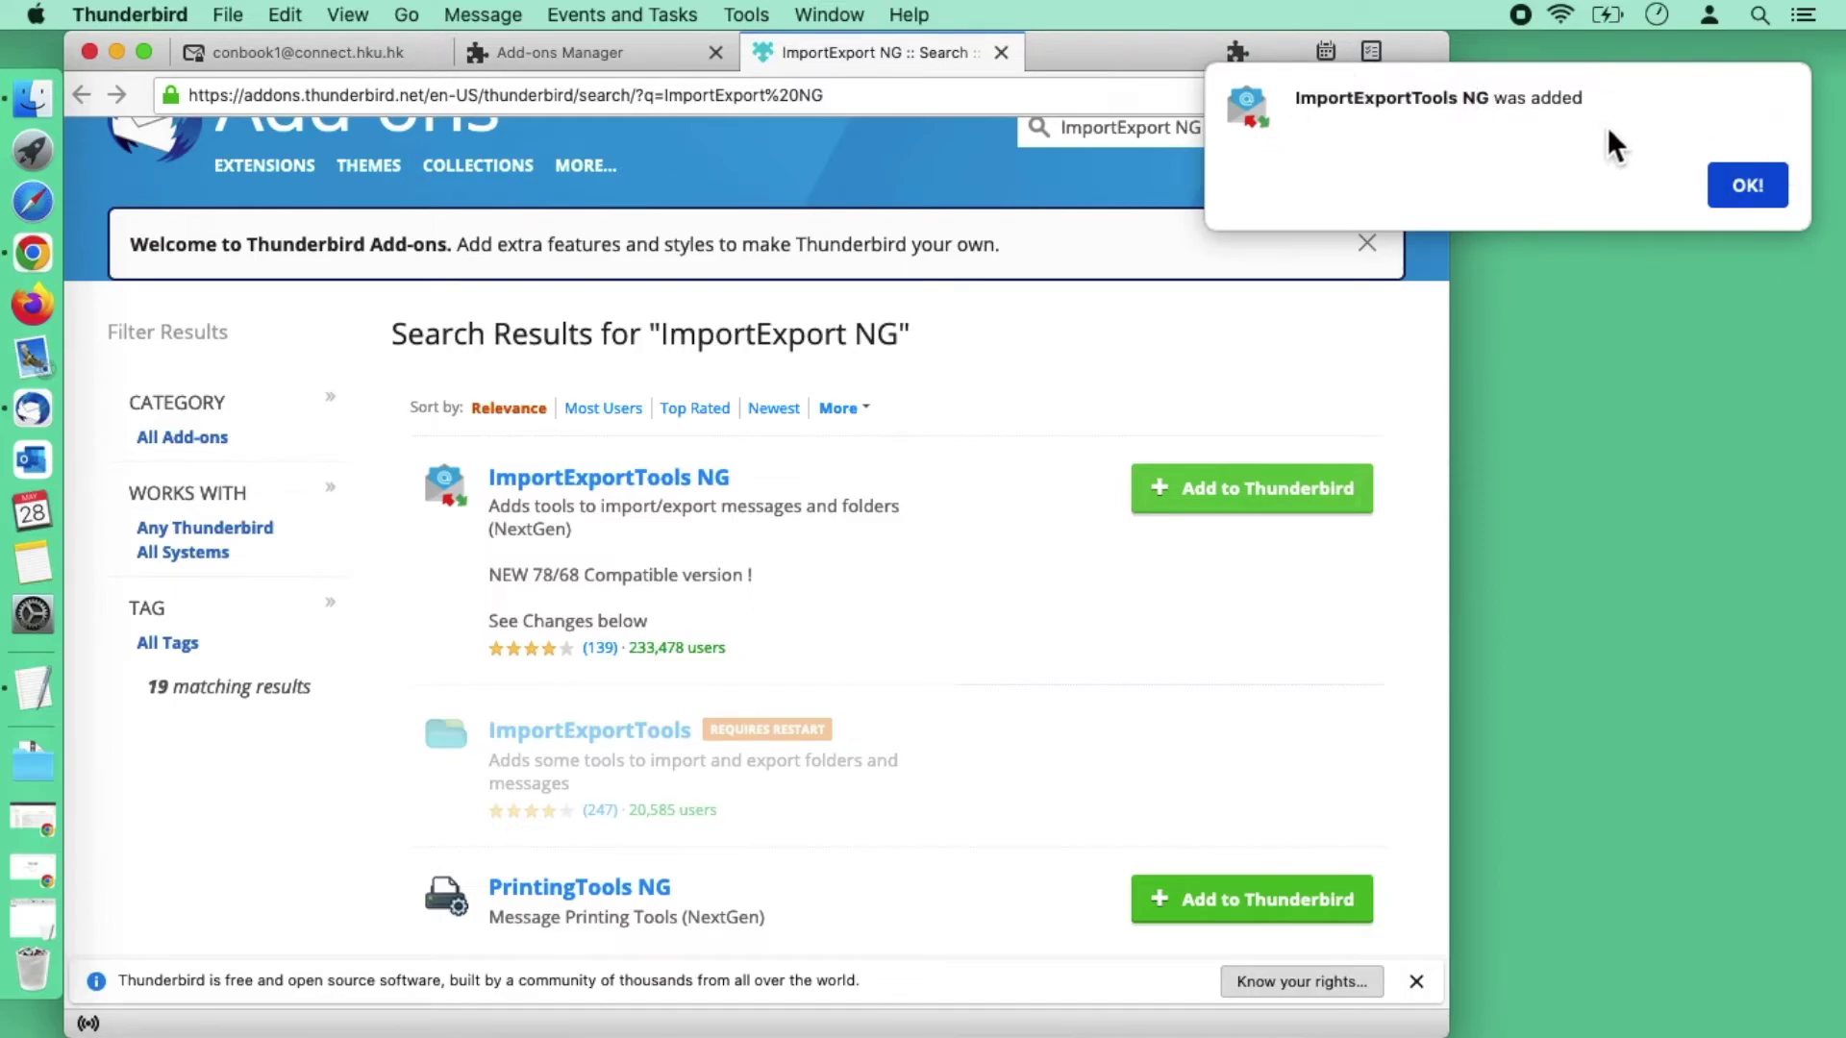
click(1747, 187)
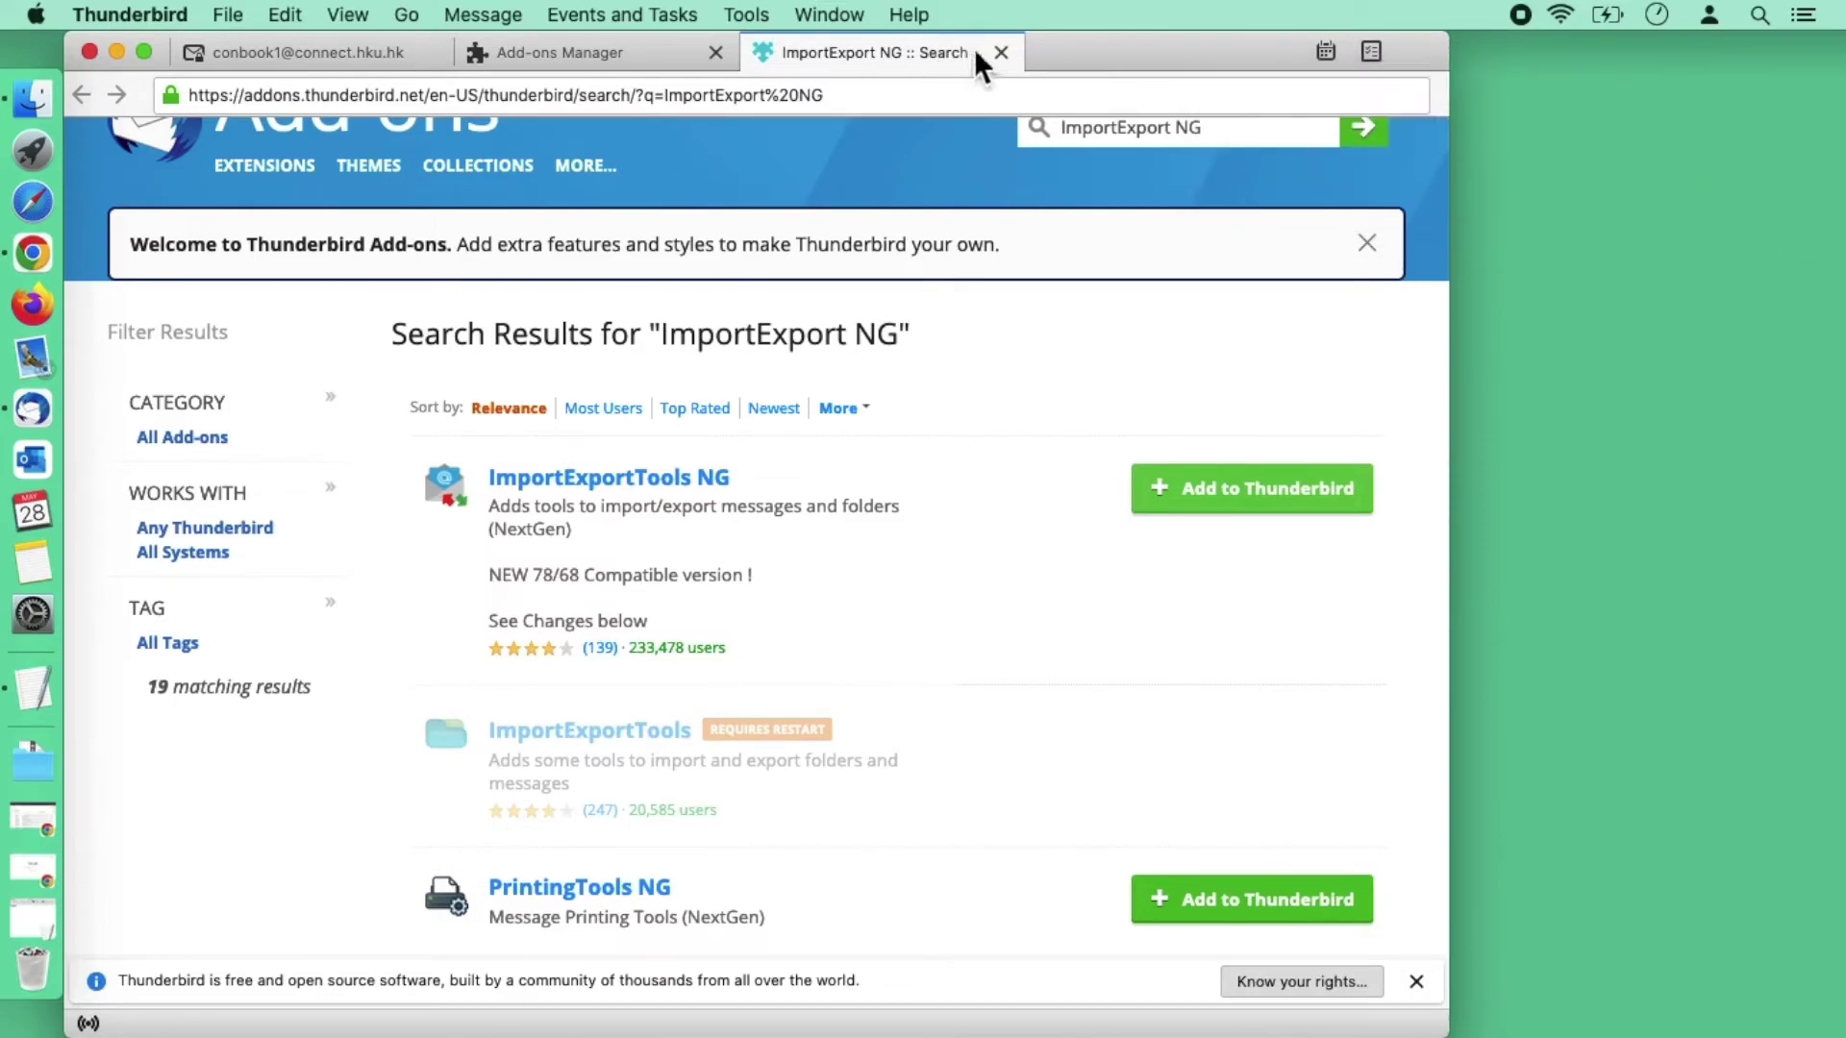
click(1001, 53)
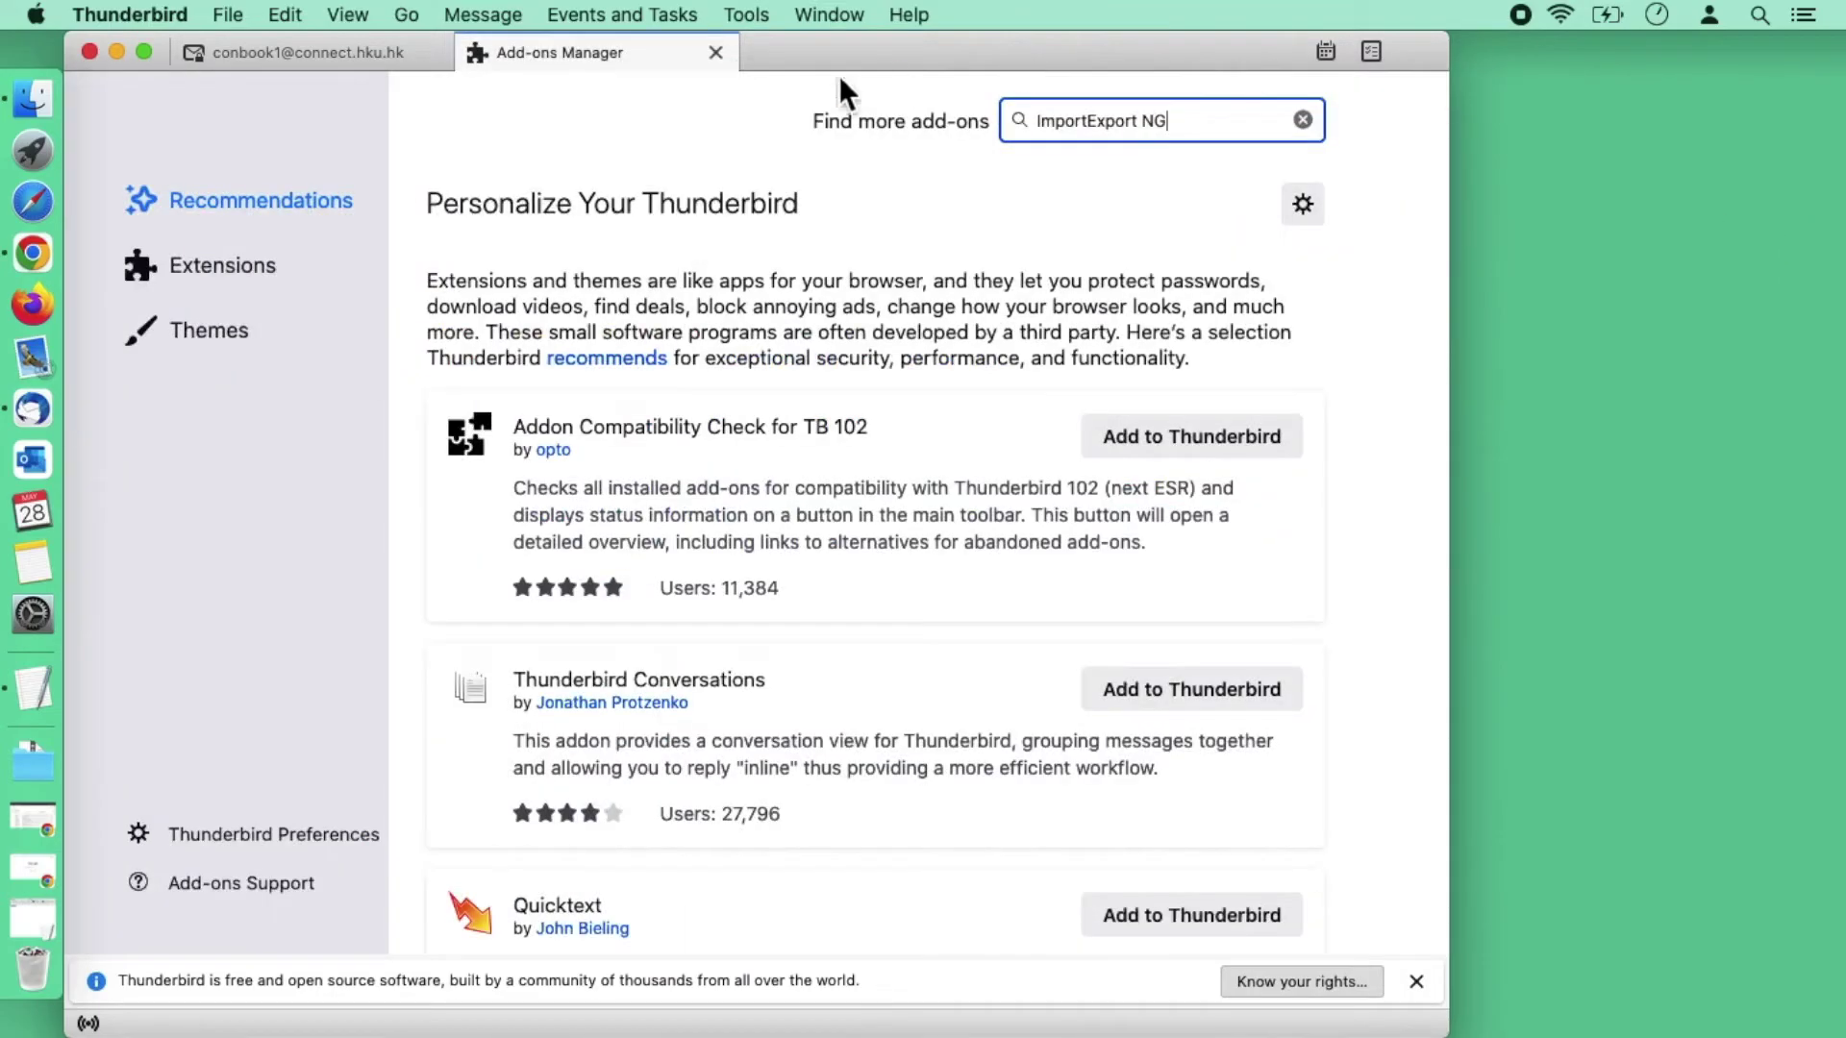
click(729, 55)
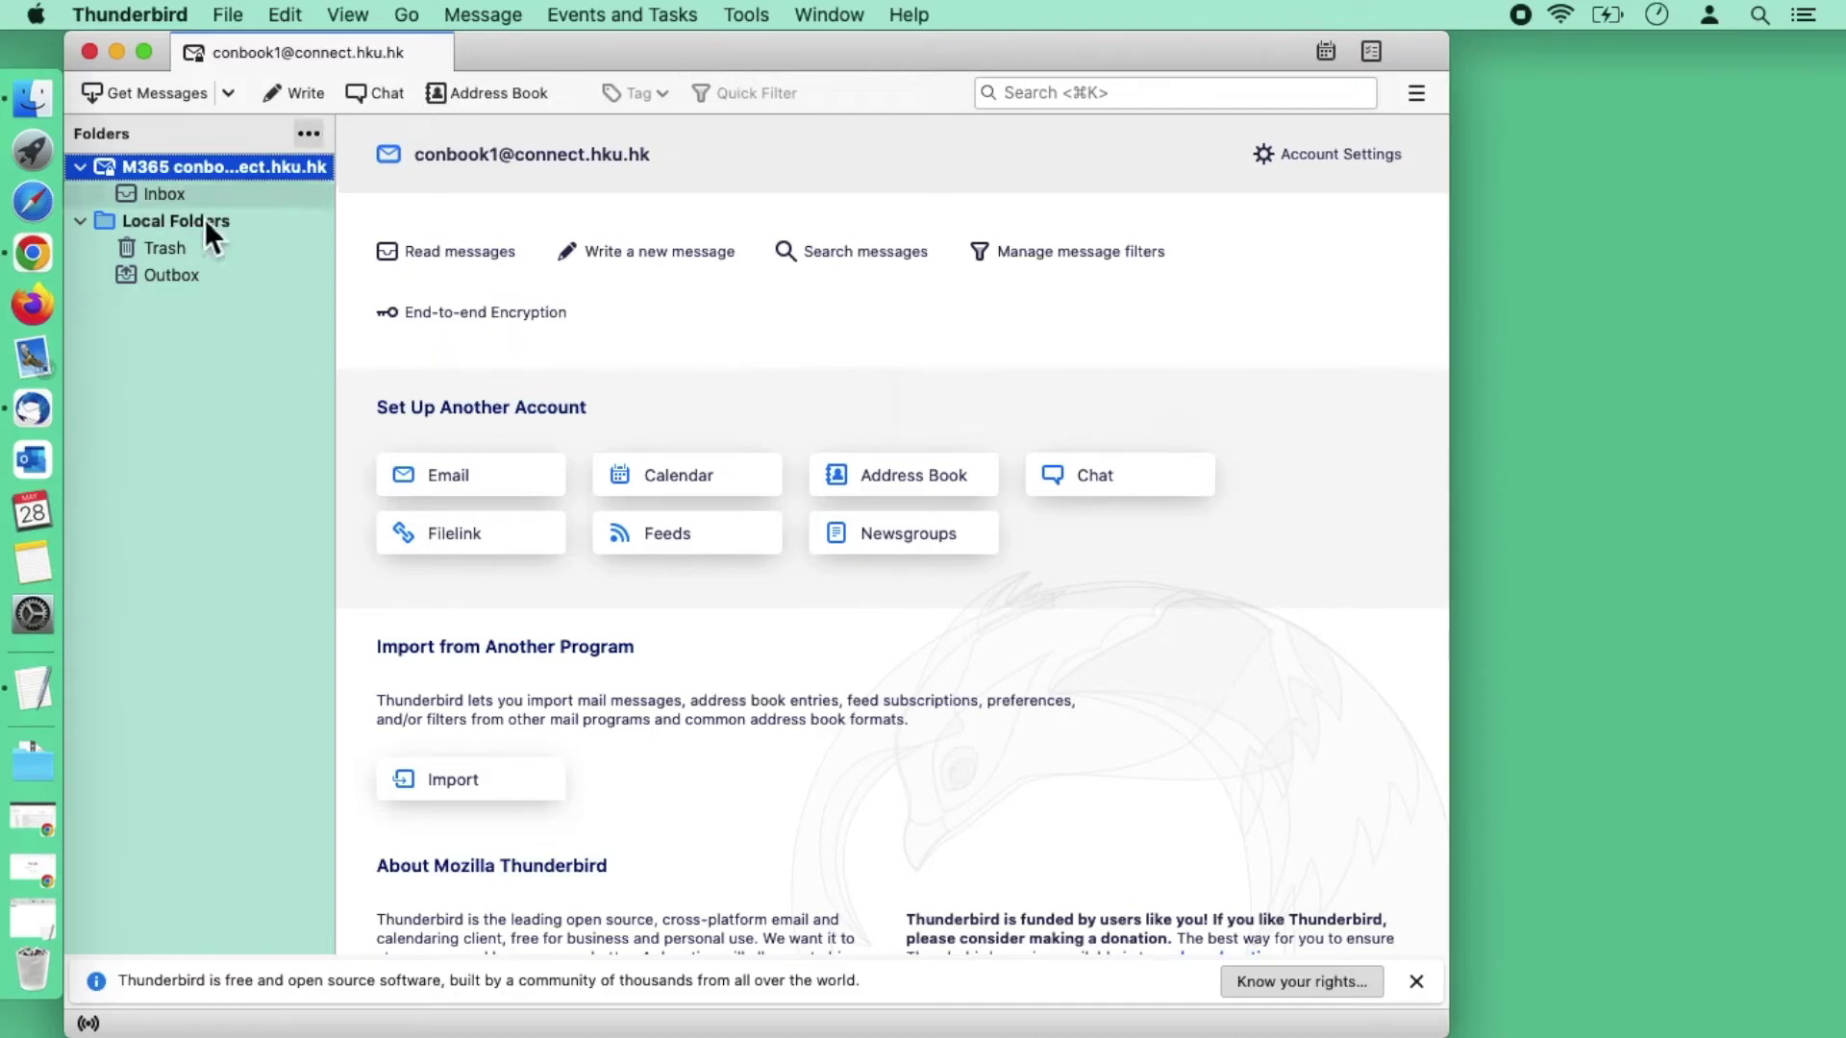
Step: Choose ImportExportTools NG > Import mbox file from the Local Folders context menu
click(173, 217)
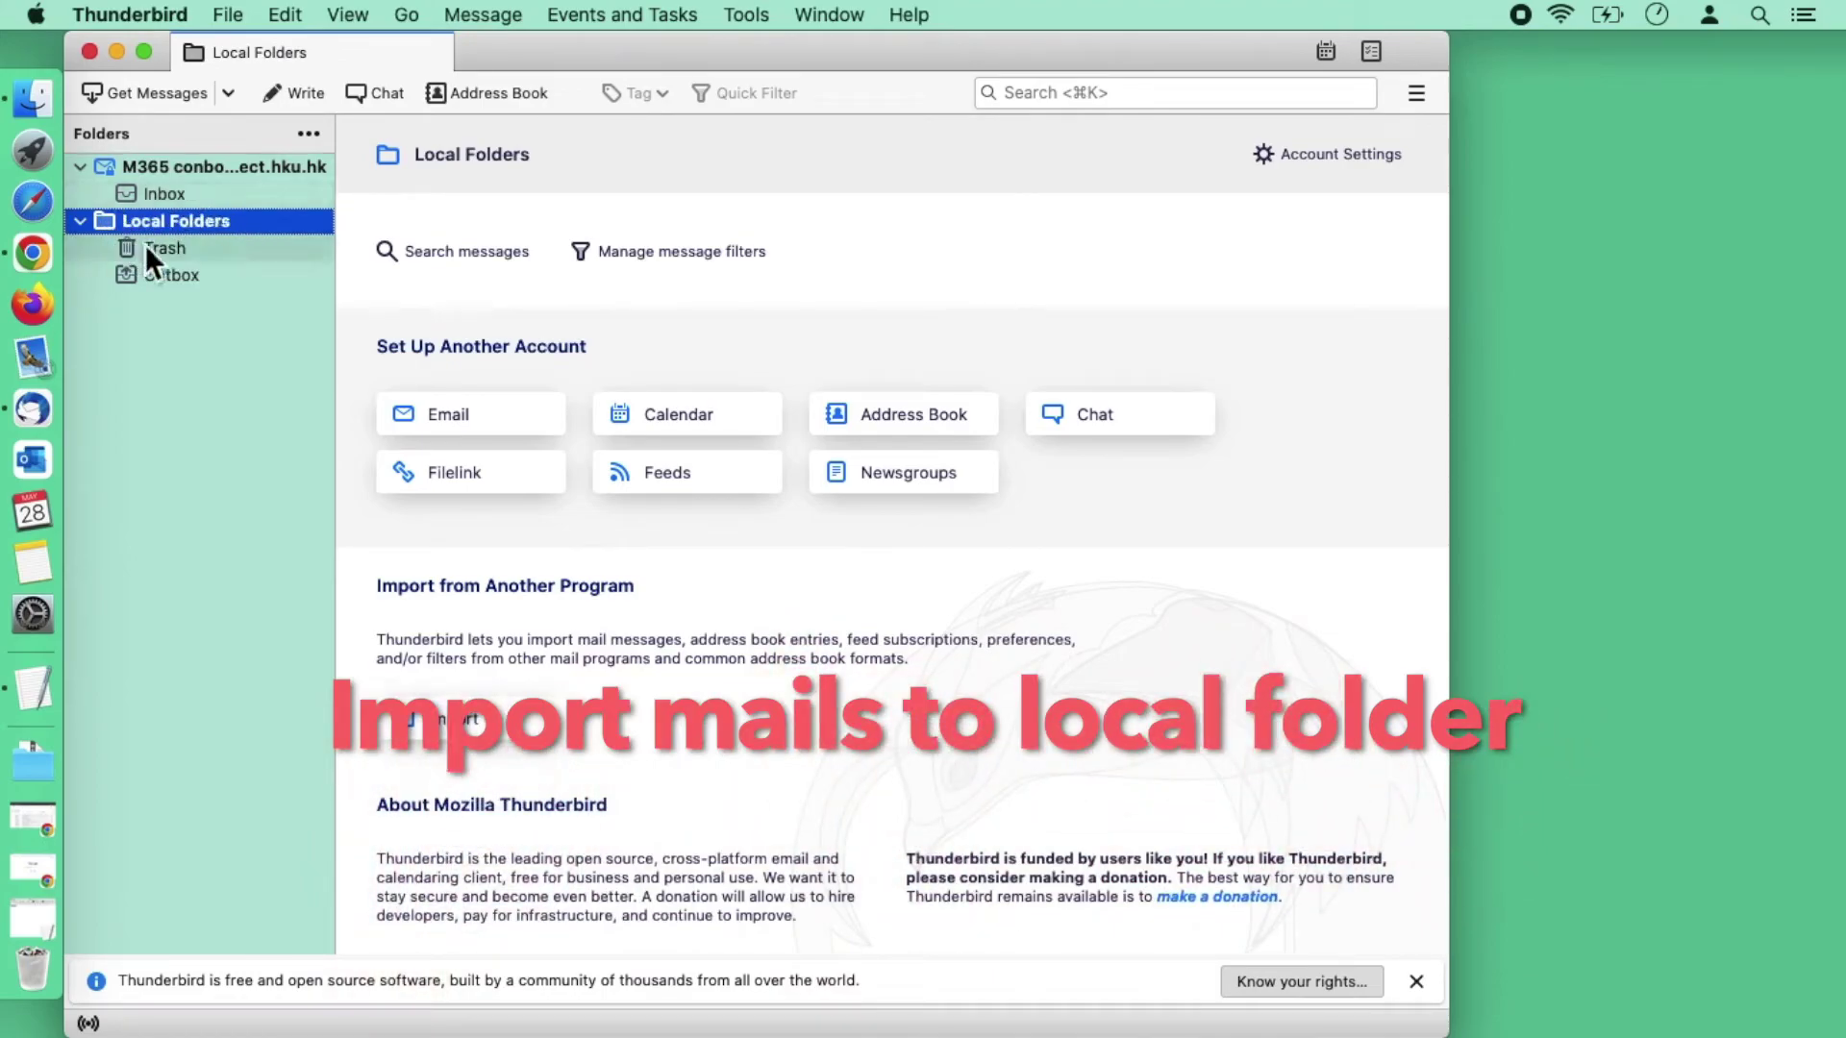
right_click(260, 231)
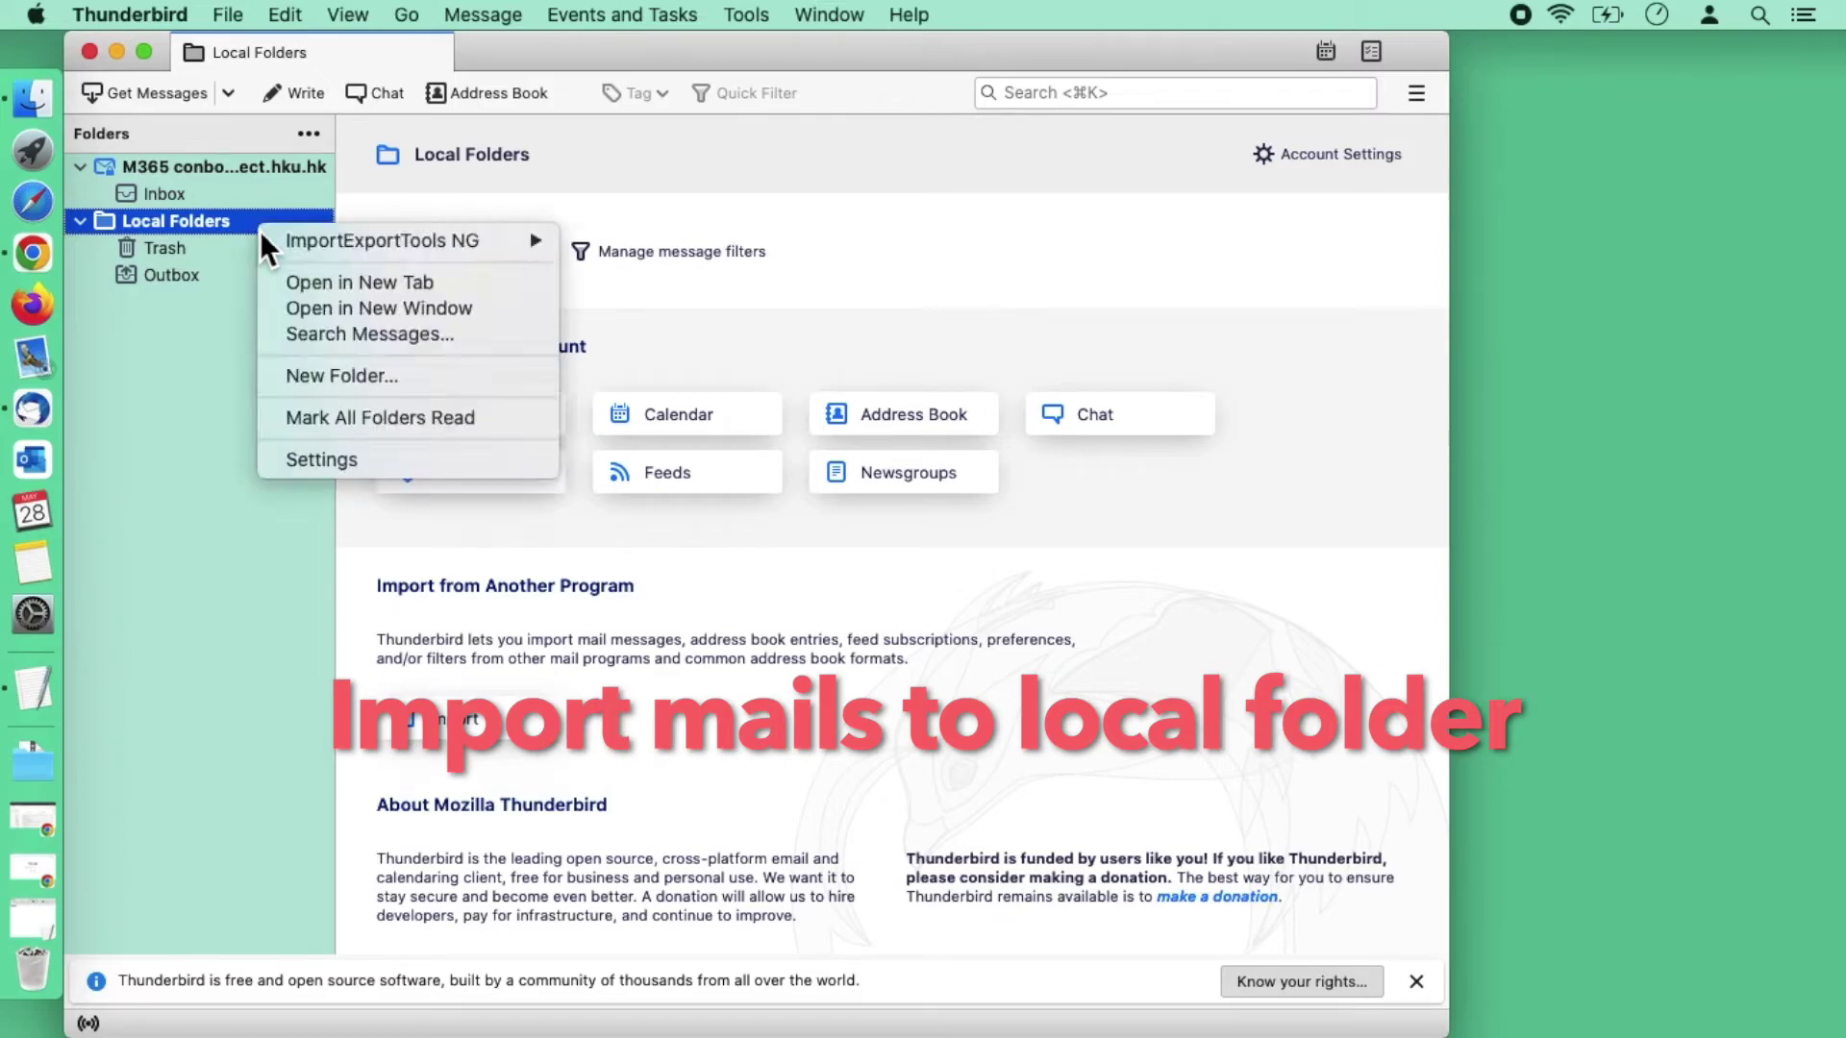
mouse_move(353, 242)
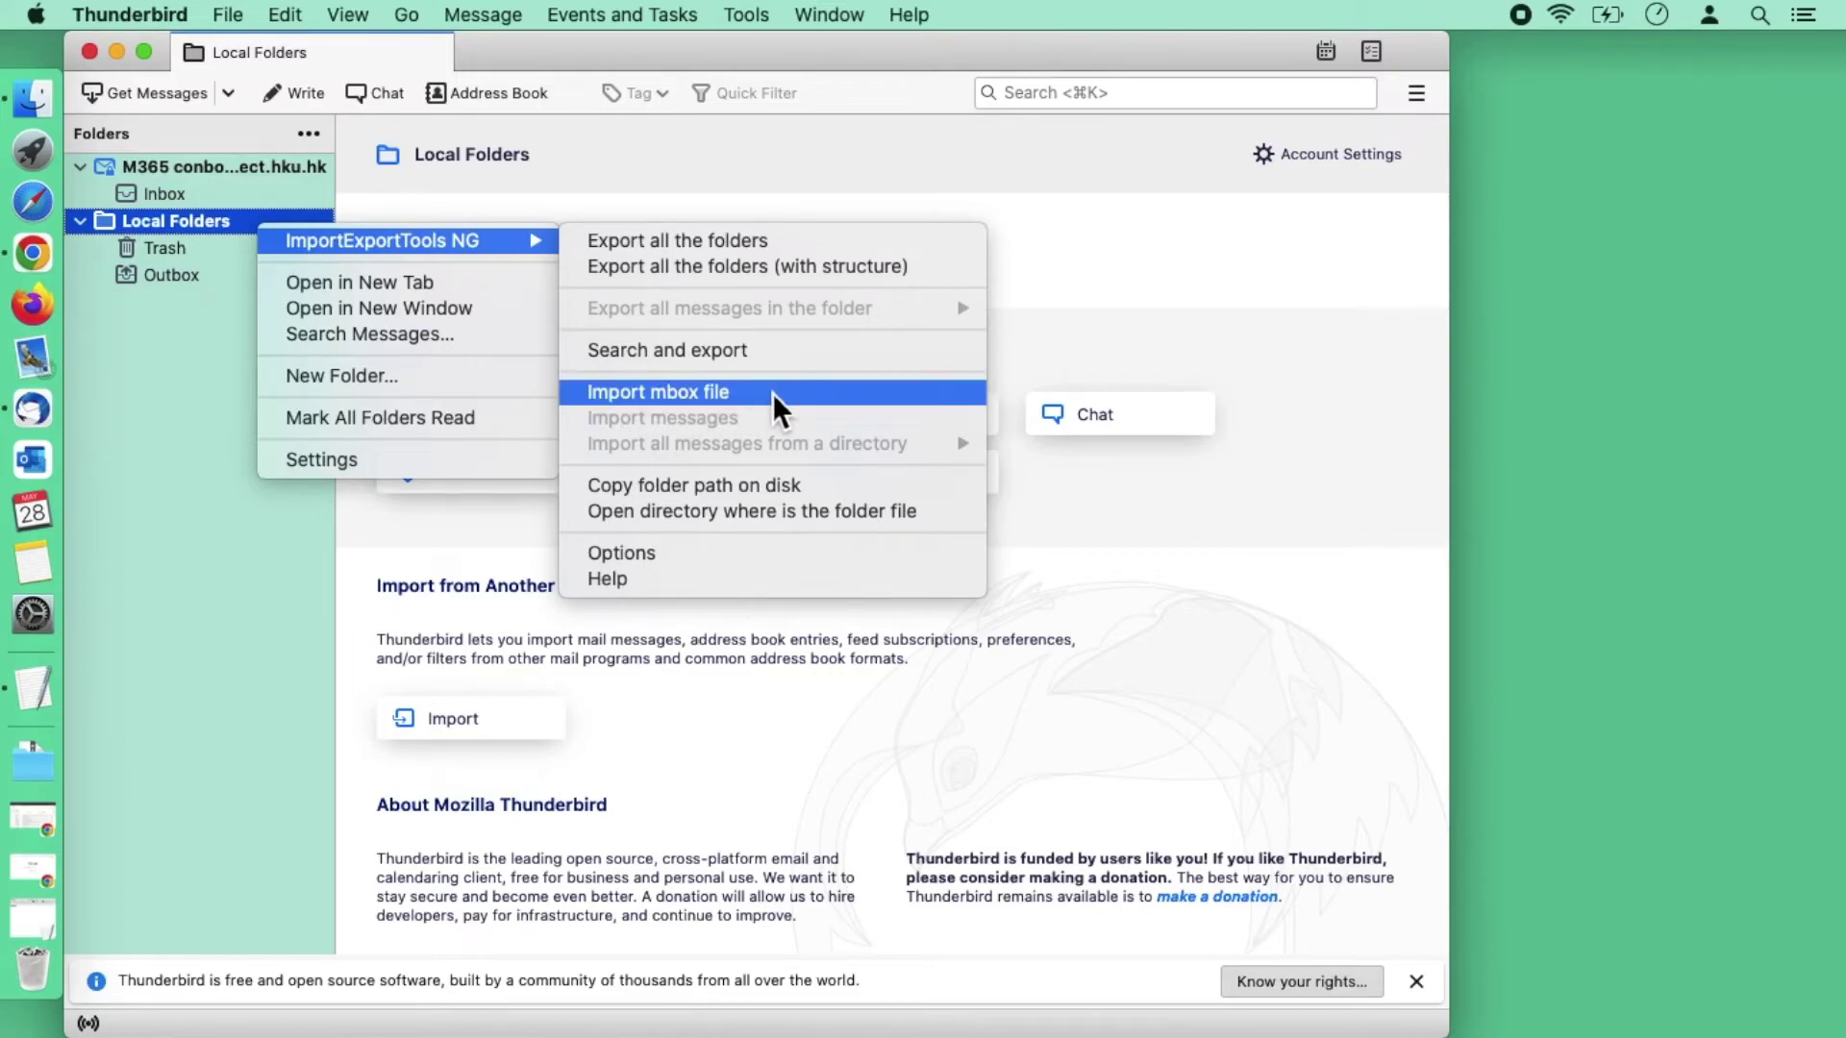
click(774, 396)
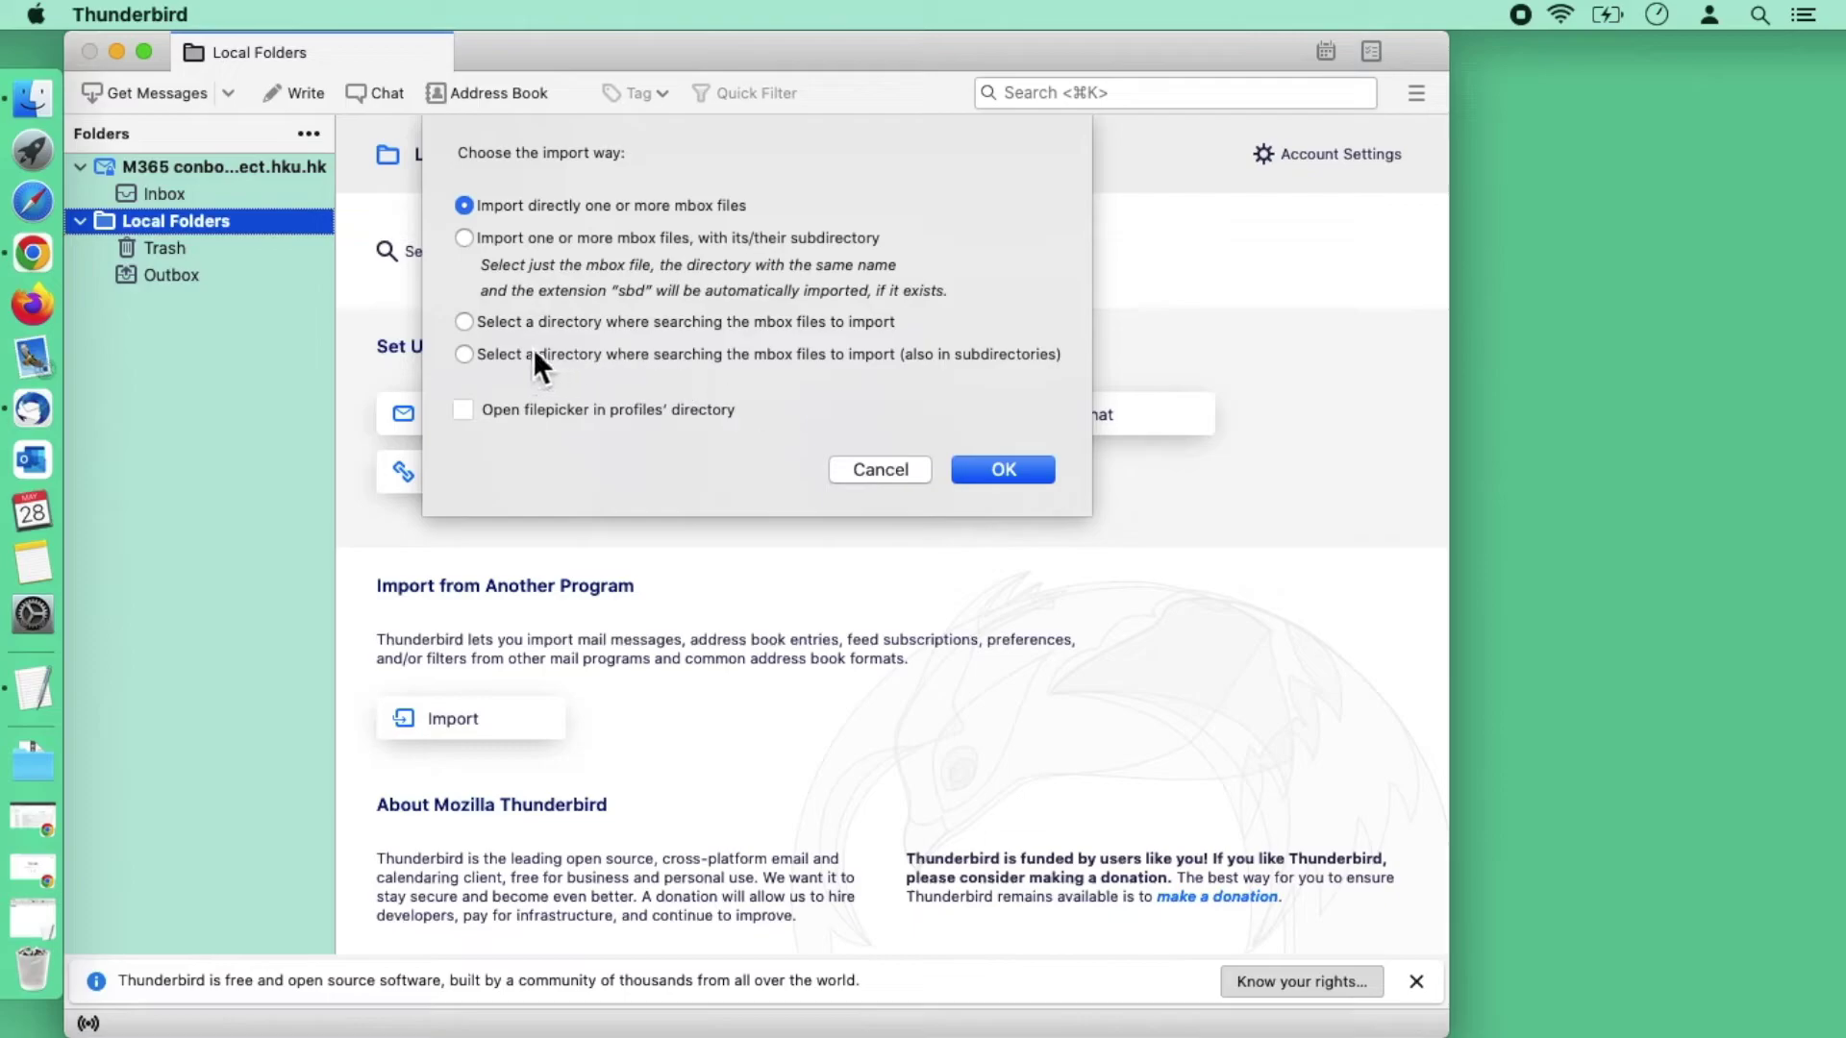
Step: Pick the import method and select 'All mail Including Spam and Trash.mbox' from Downloads/Takeout/Mail
click(464, 354)
click(1004, 471)
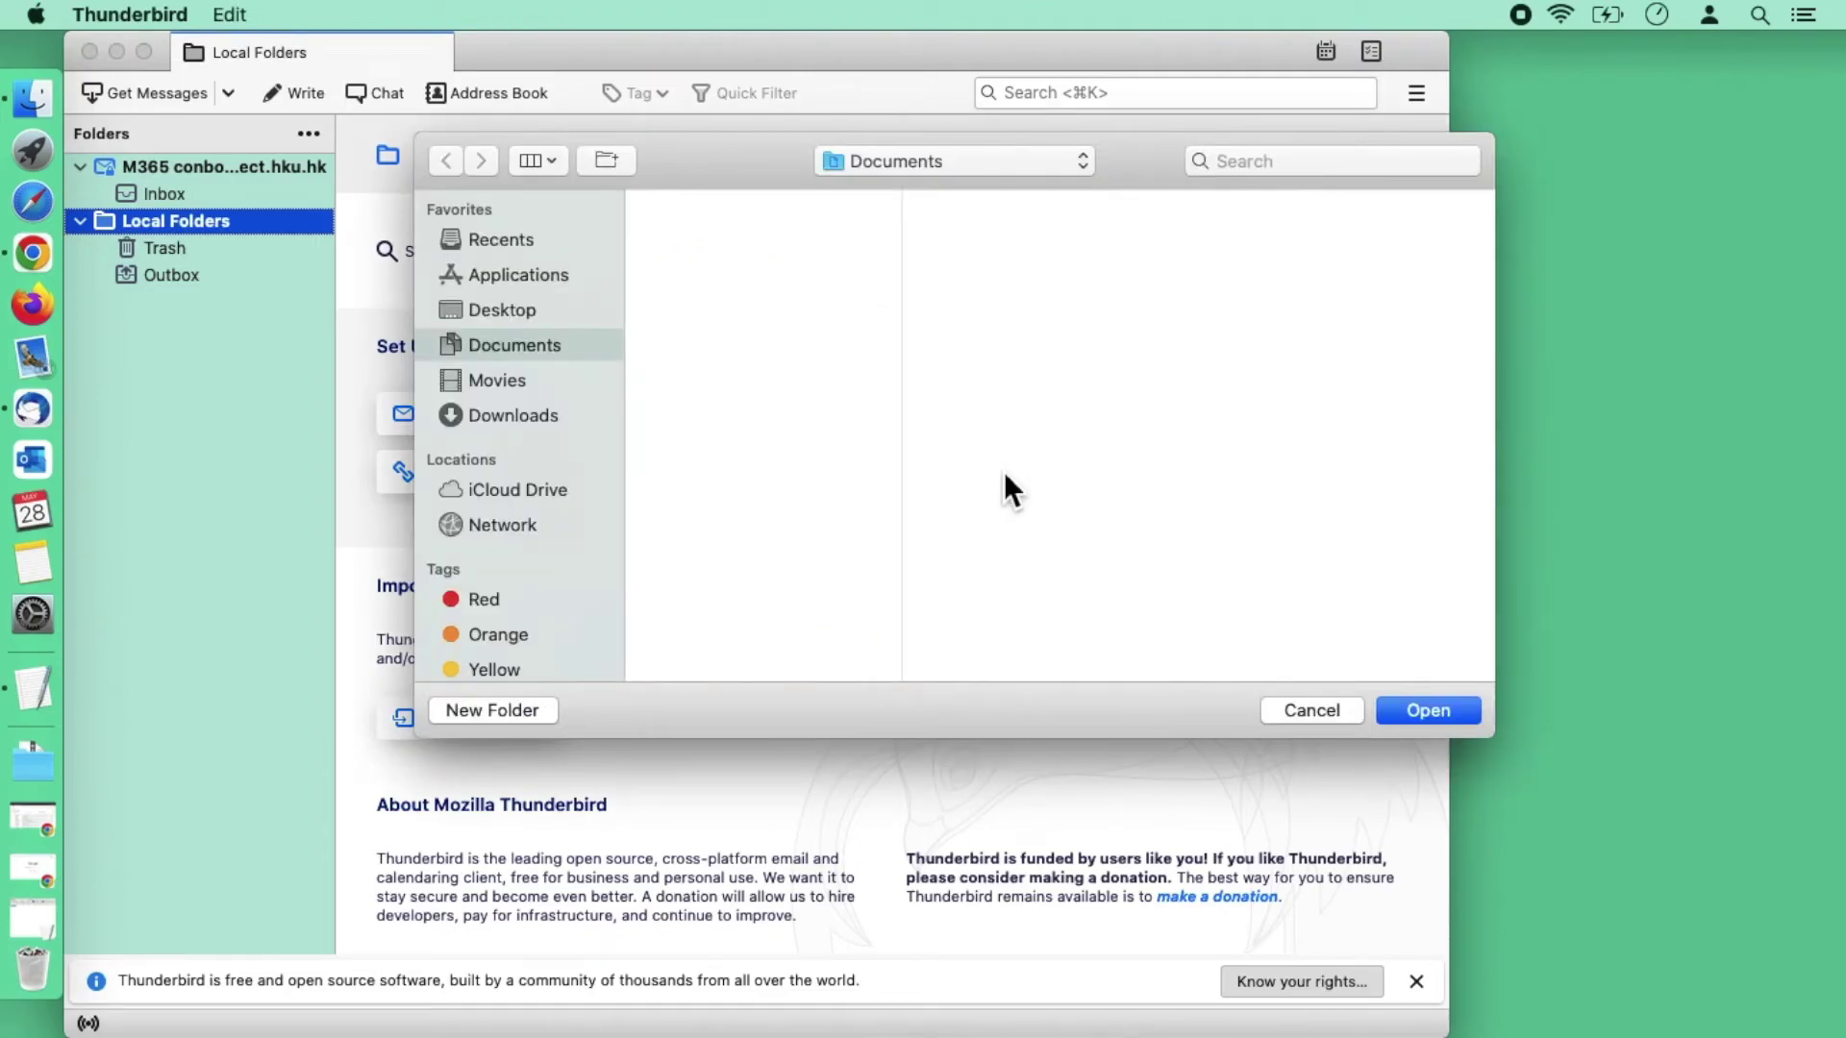
click(527, 430)
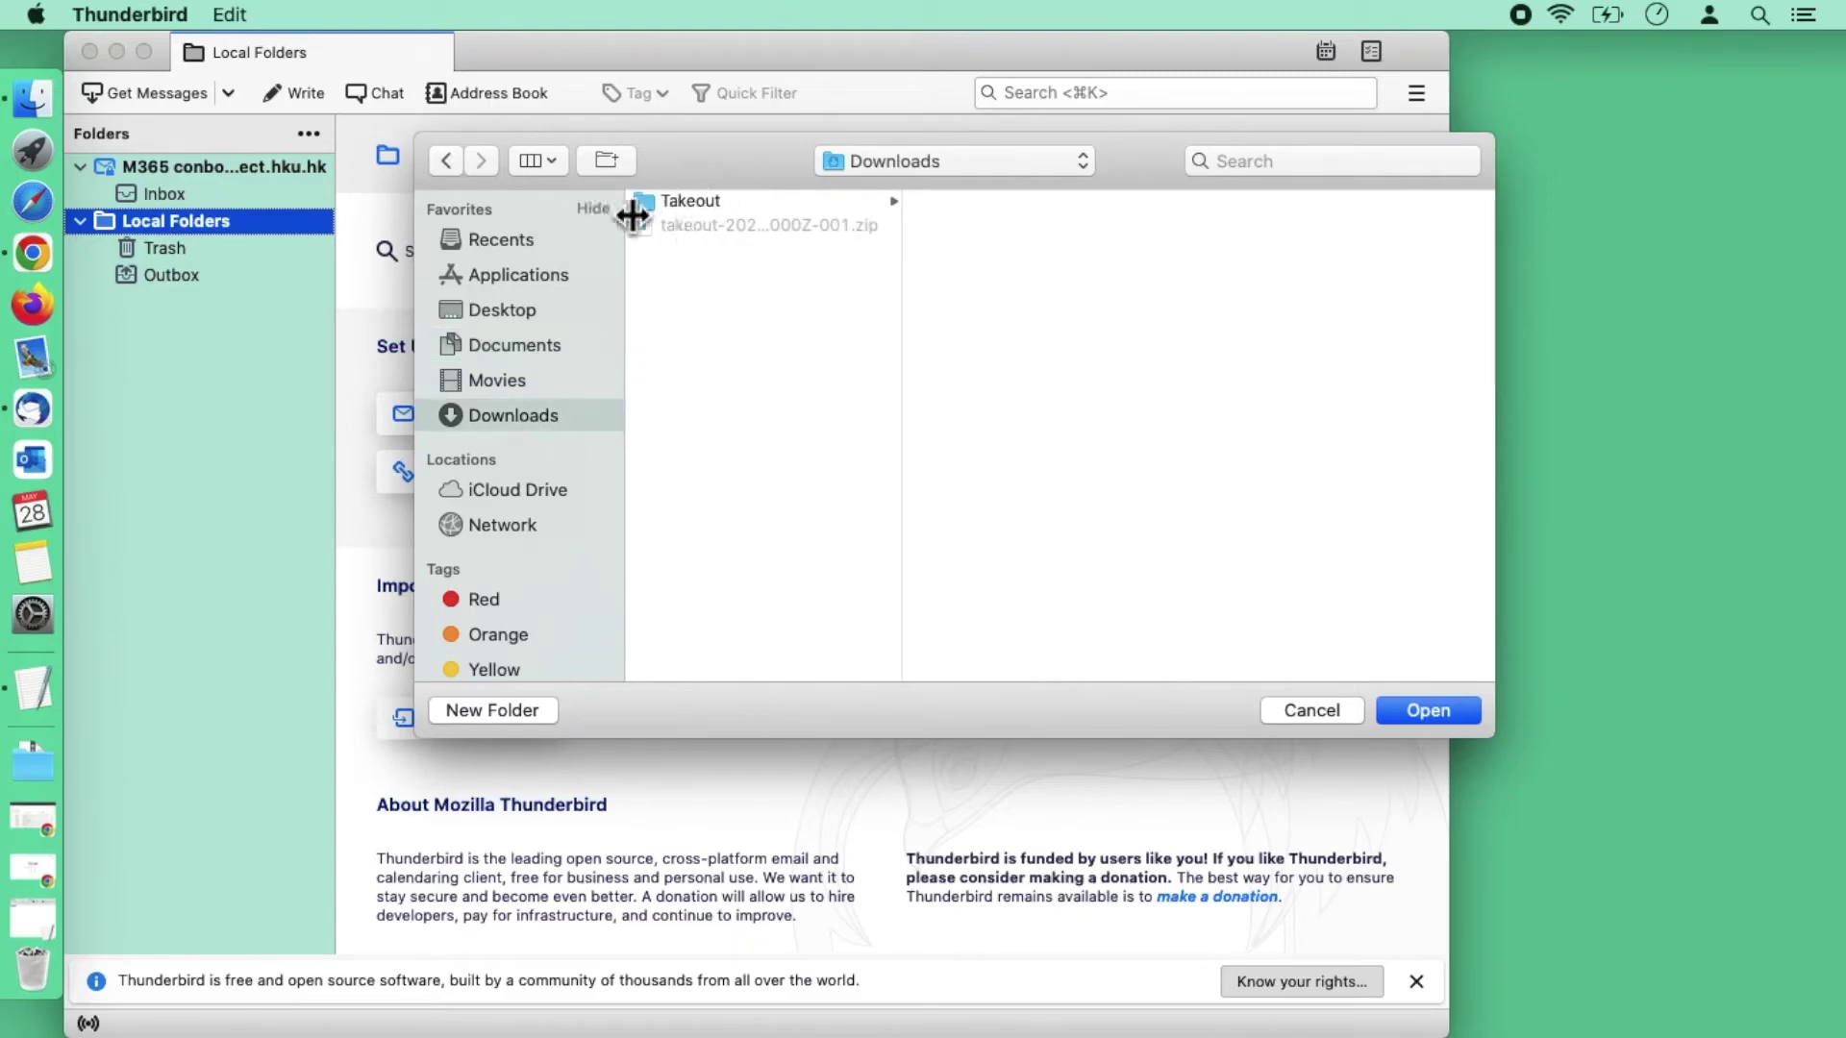
click(708, 207)
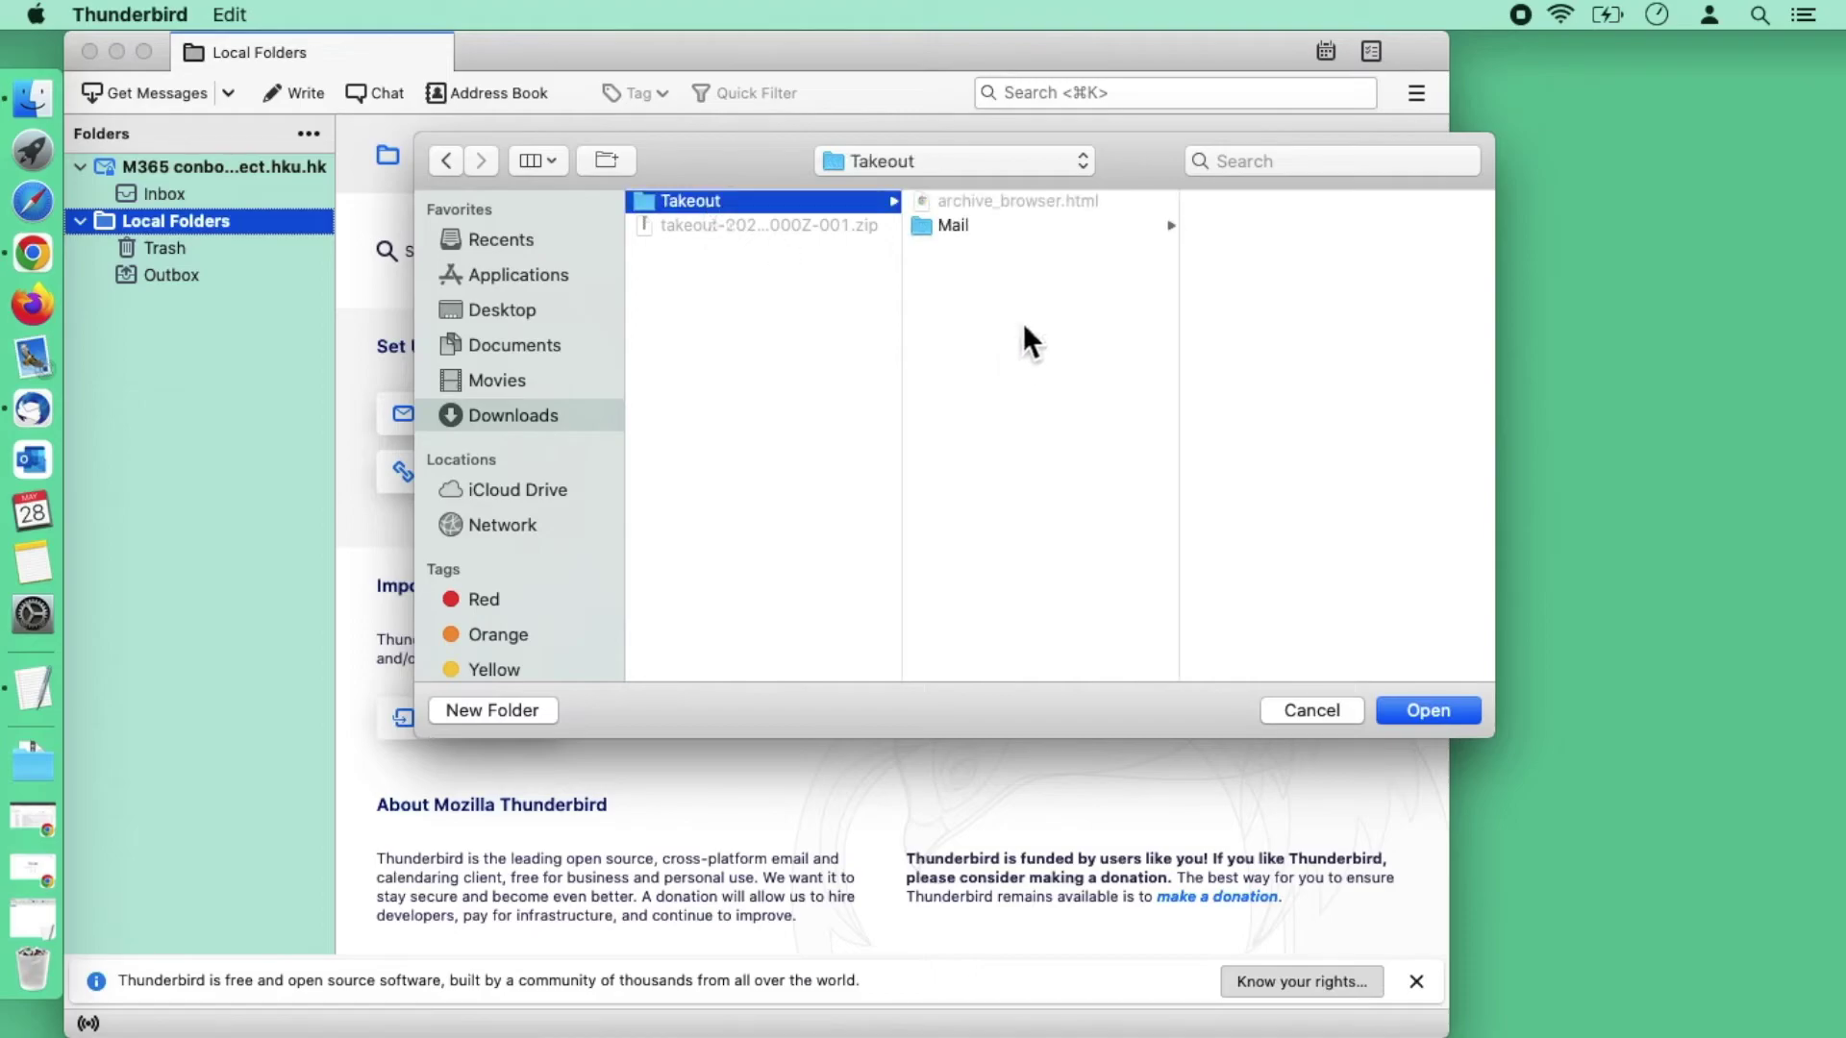
click(962, 233)
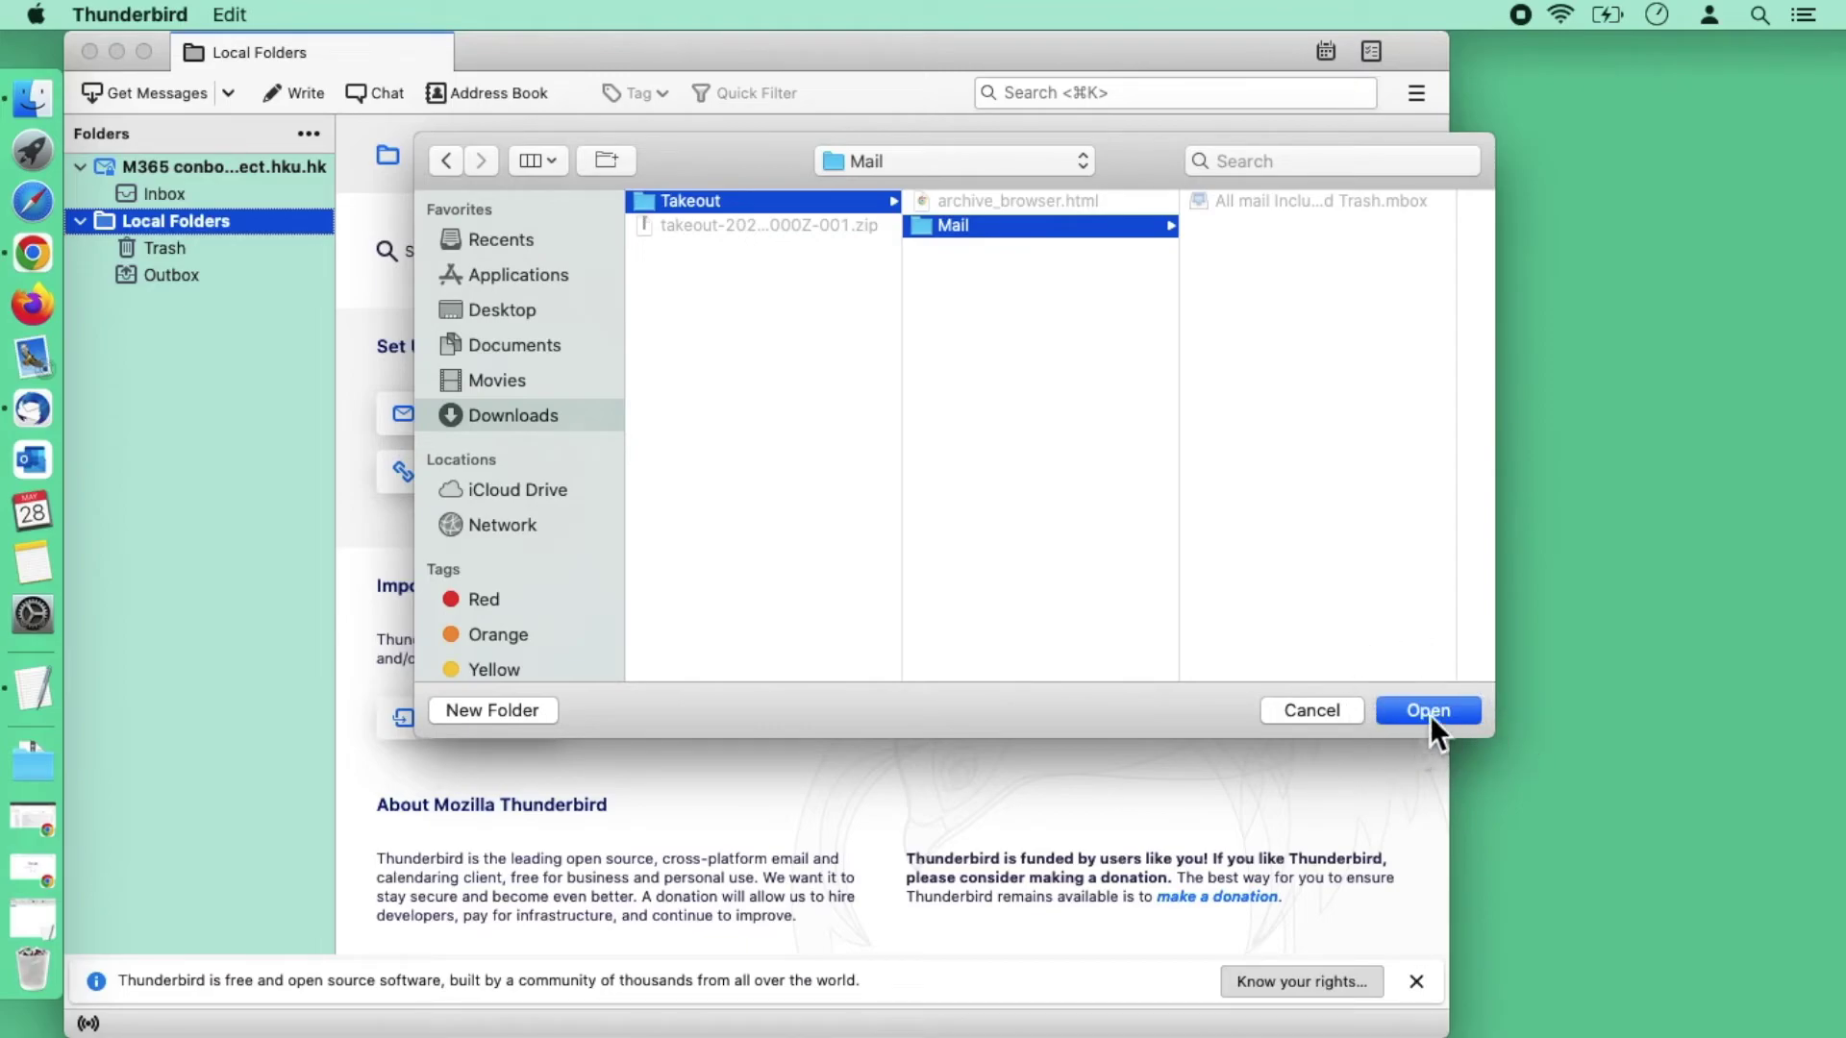
click(1429, 712)
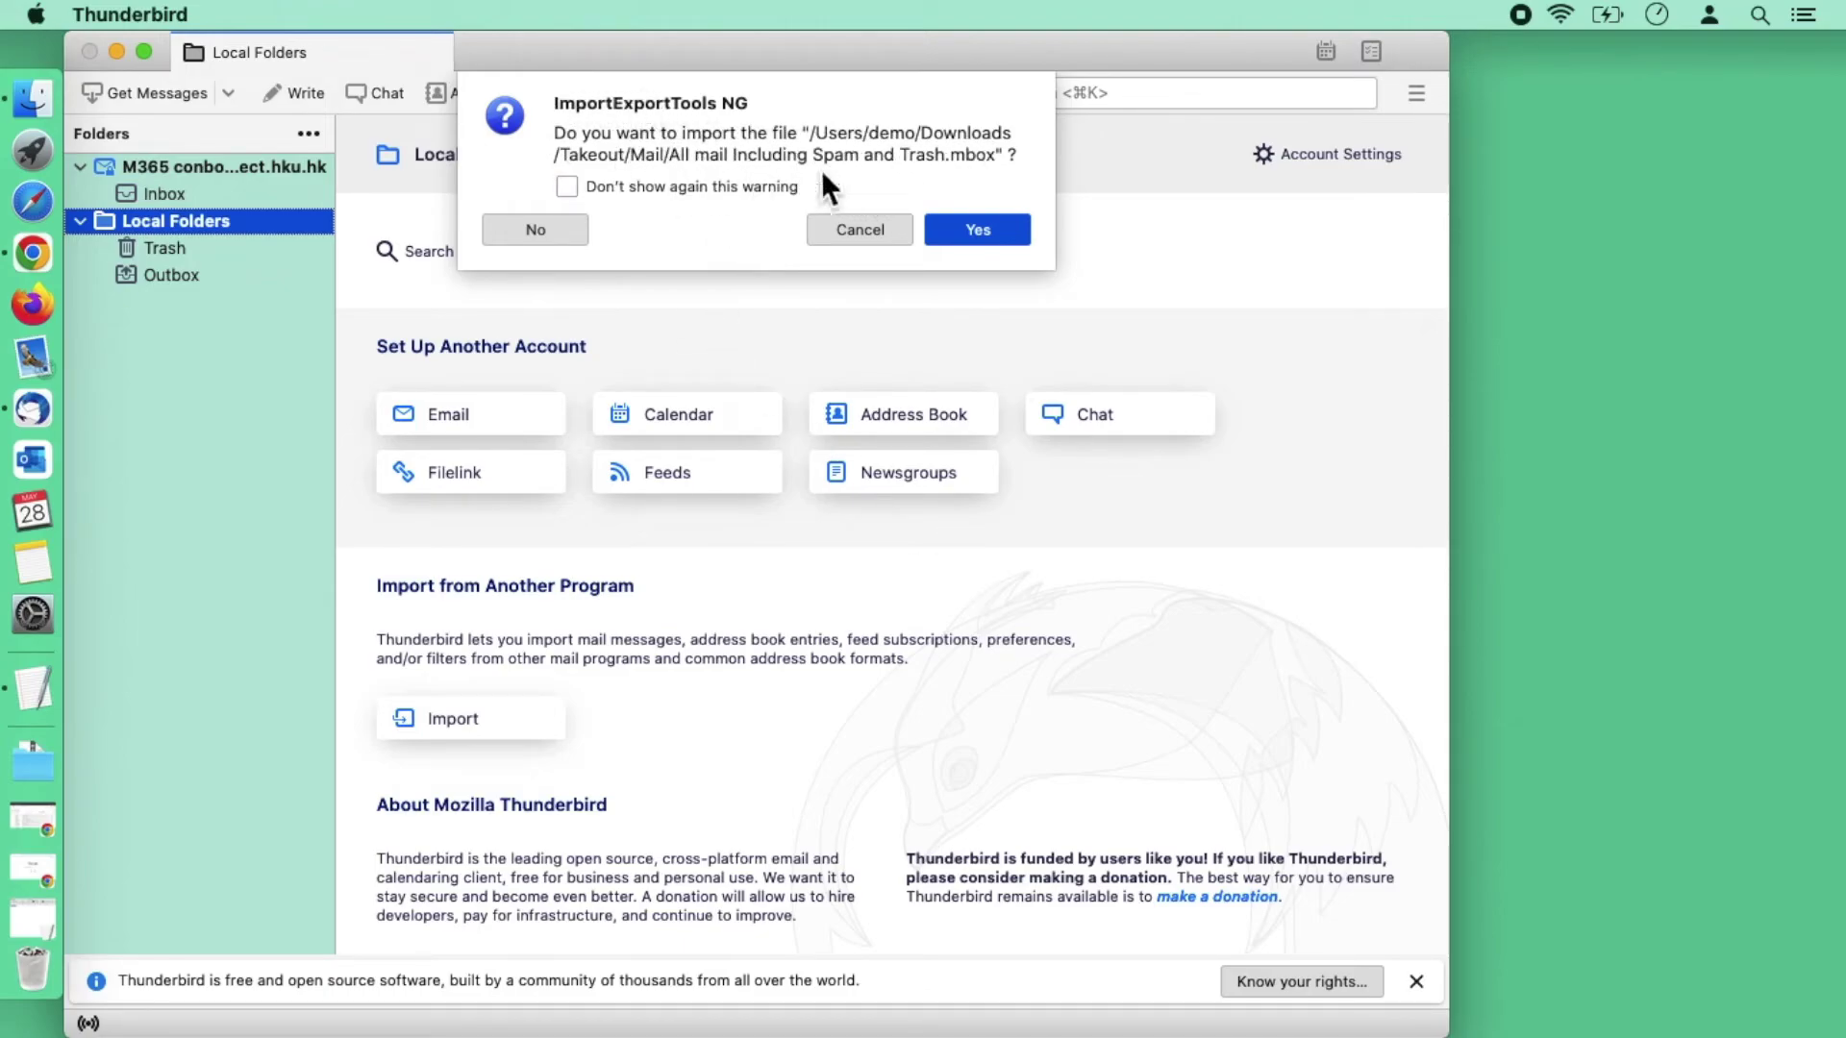
Step: Confirm the import, open the new 4000-message 'All mail Including Spam and Trash' folder, and dismiss the notice
click(1003, 244)
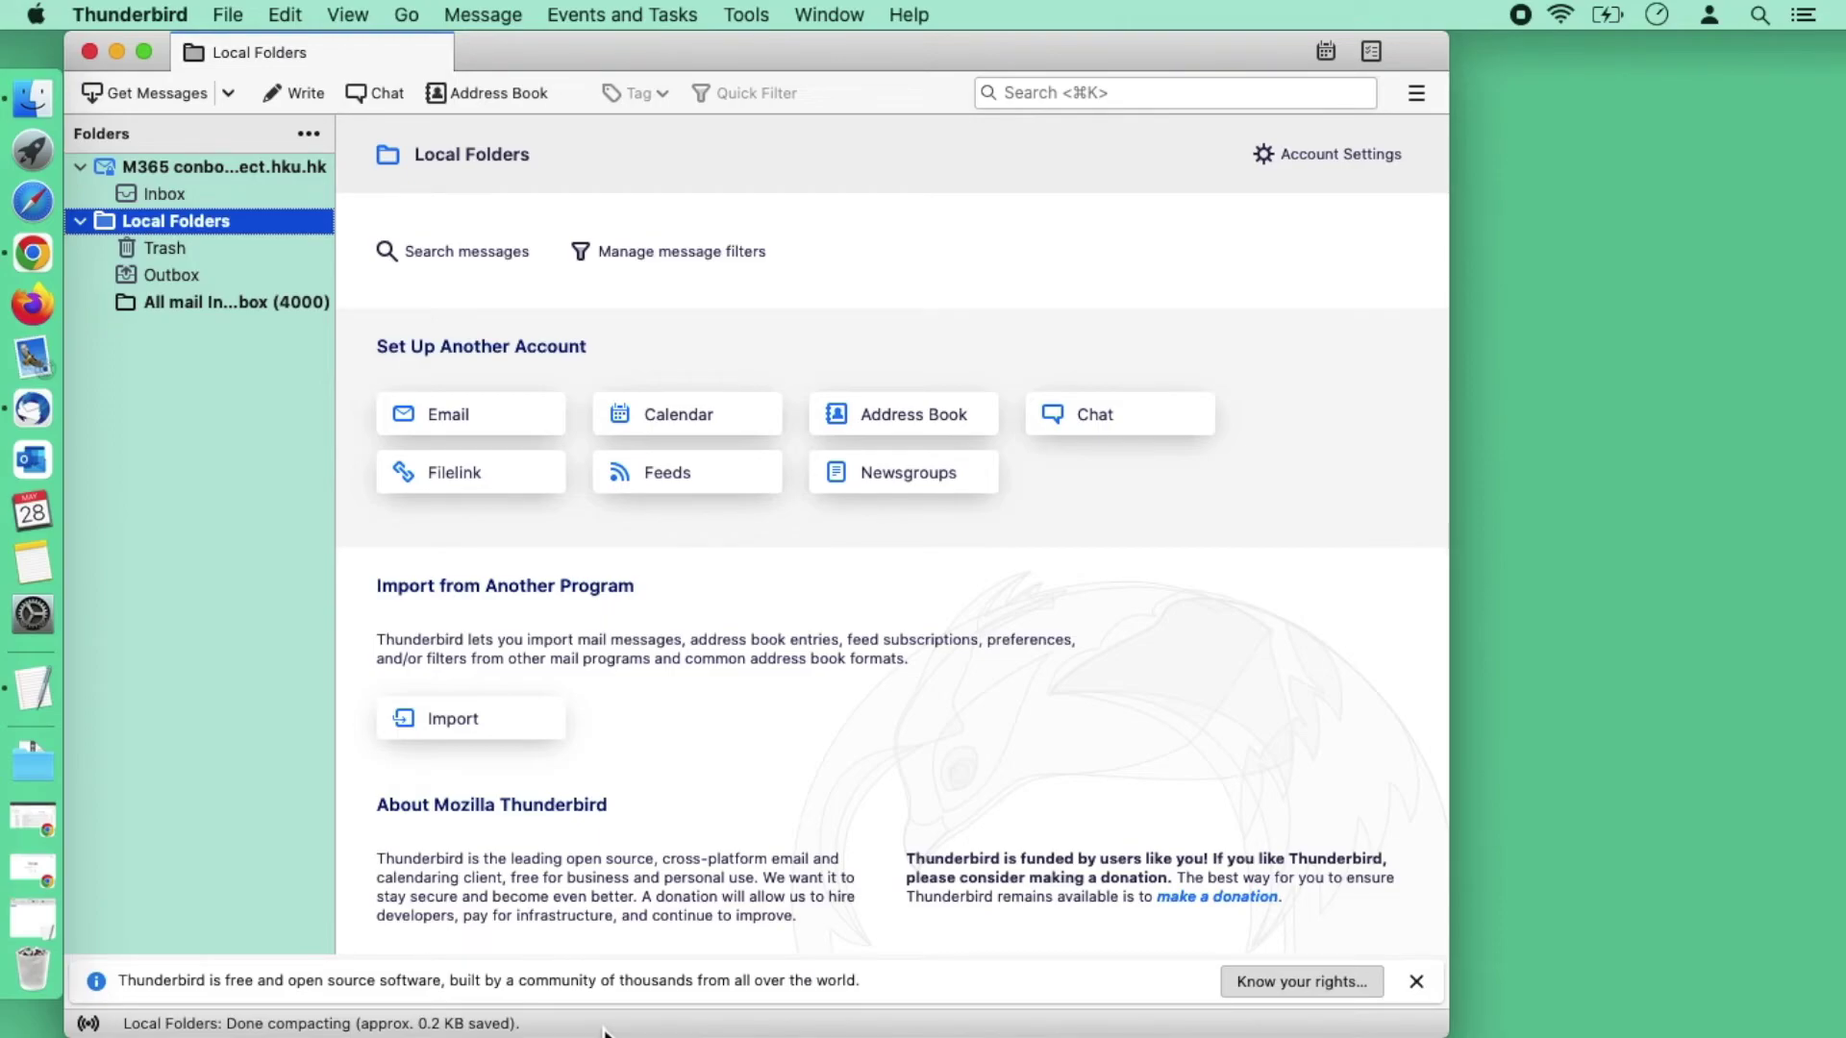
click(256, 304)
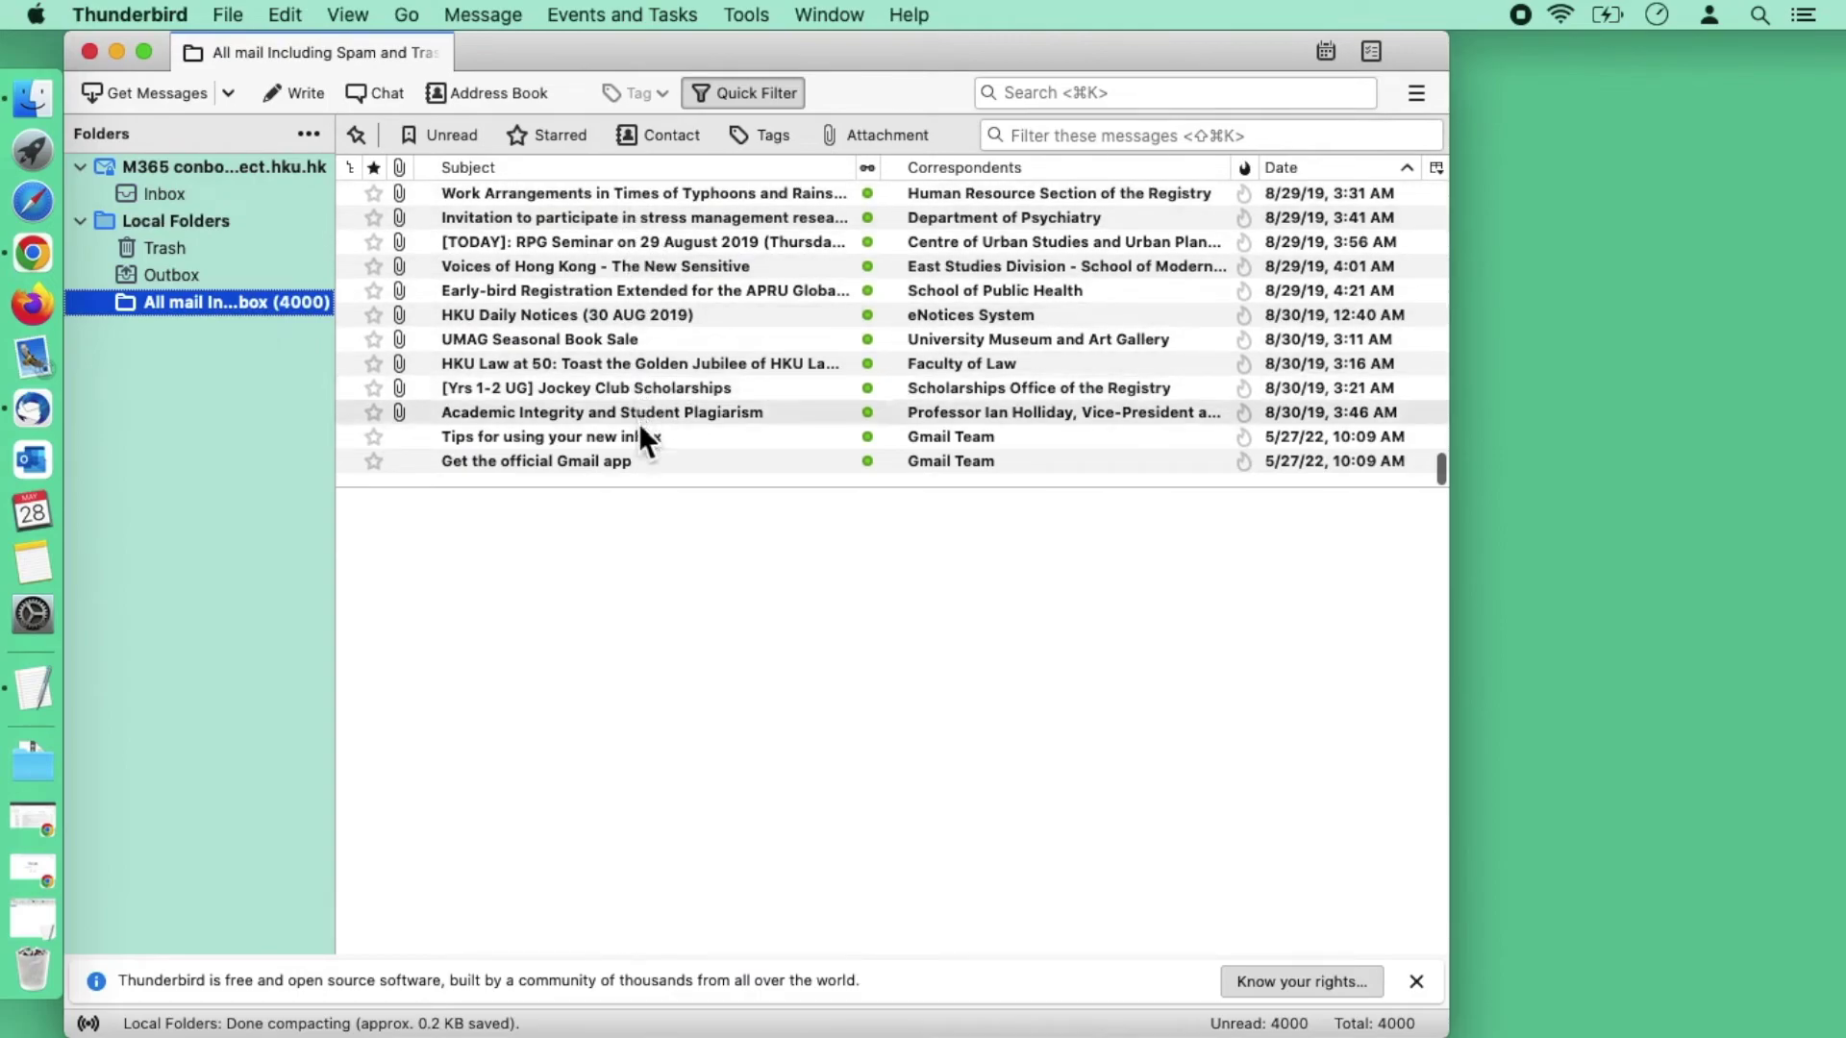
click(1415, 980)
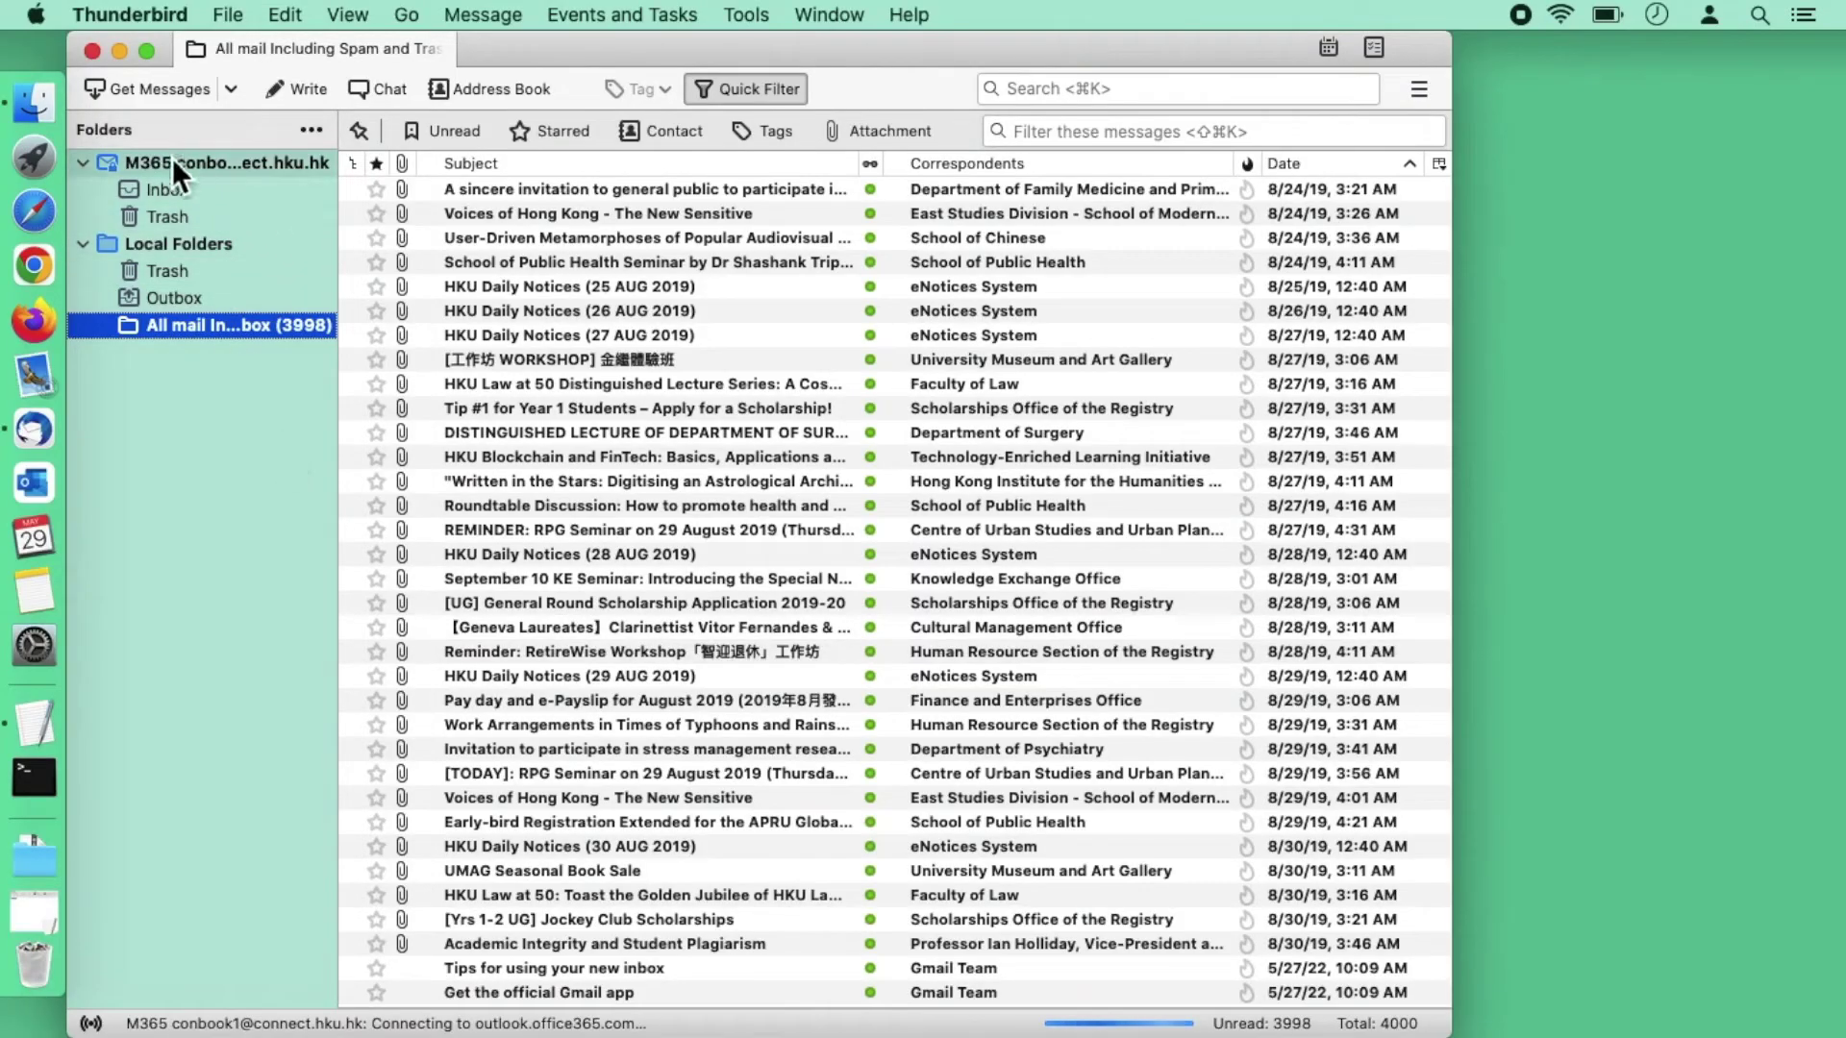
Step: Use New Folder on the M365 account to add a folder named 'Import from Gmail'
click(247, 164)
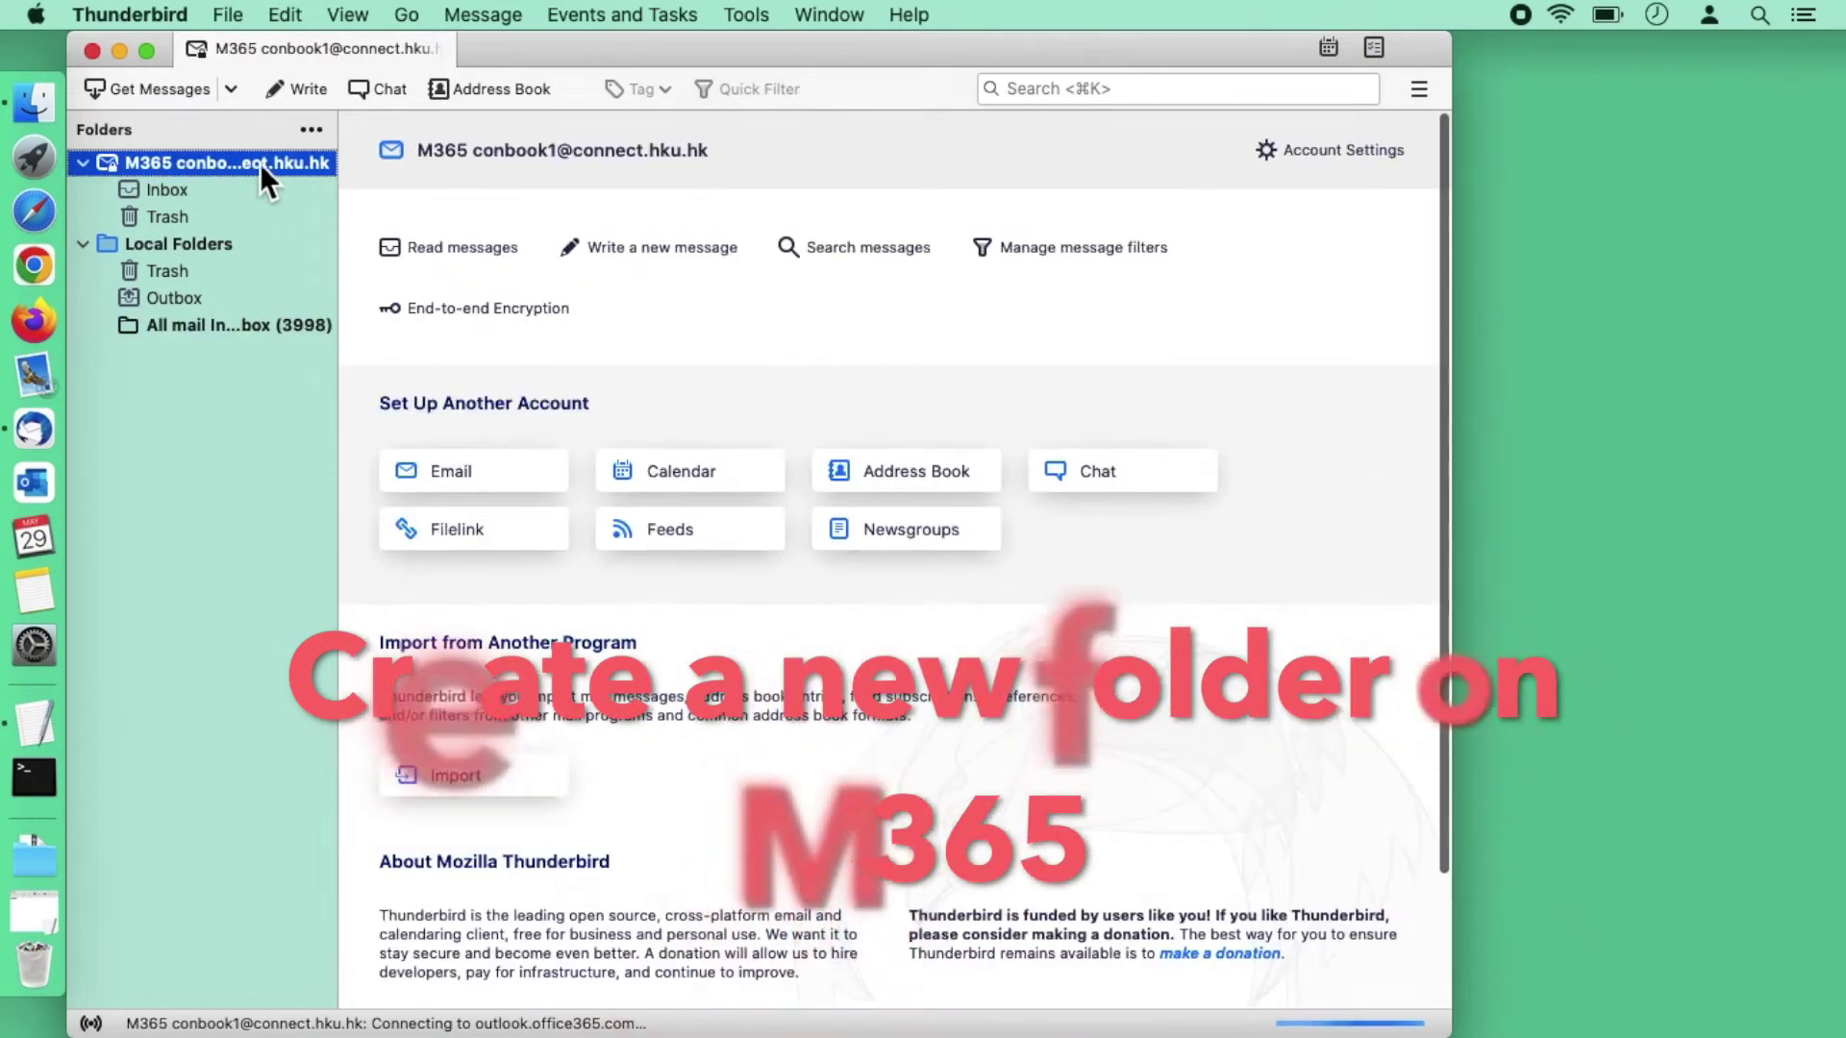
right_click(297, 166)
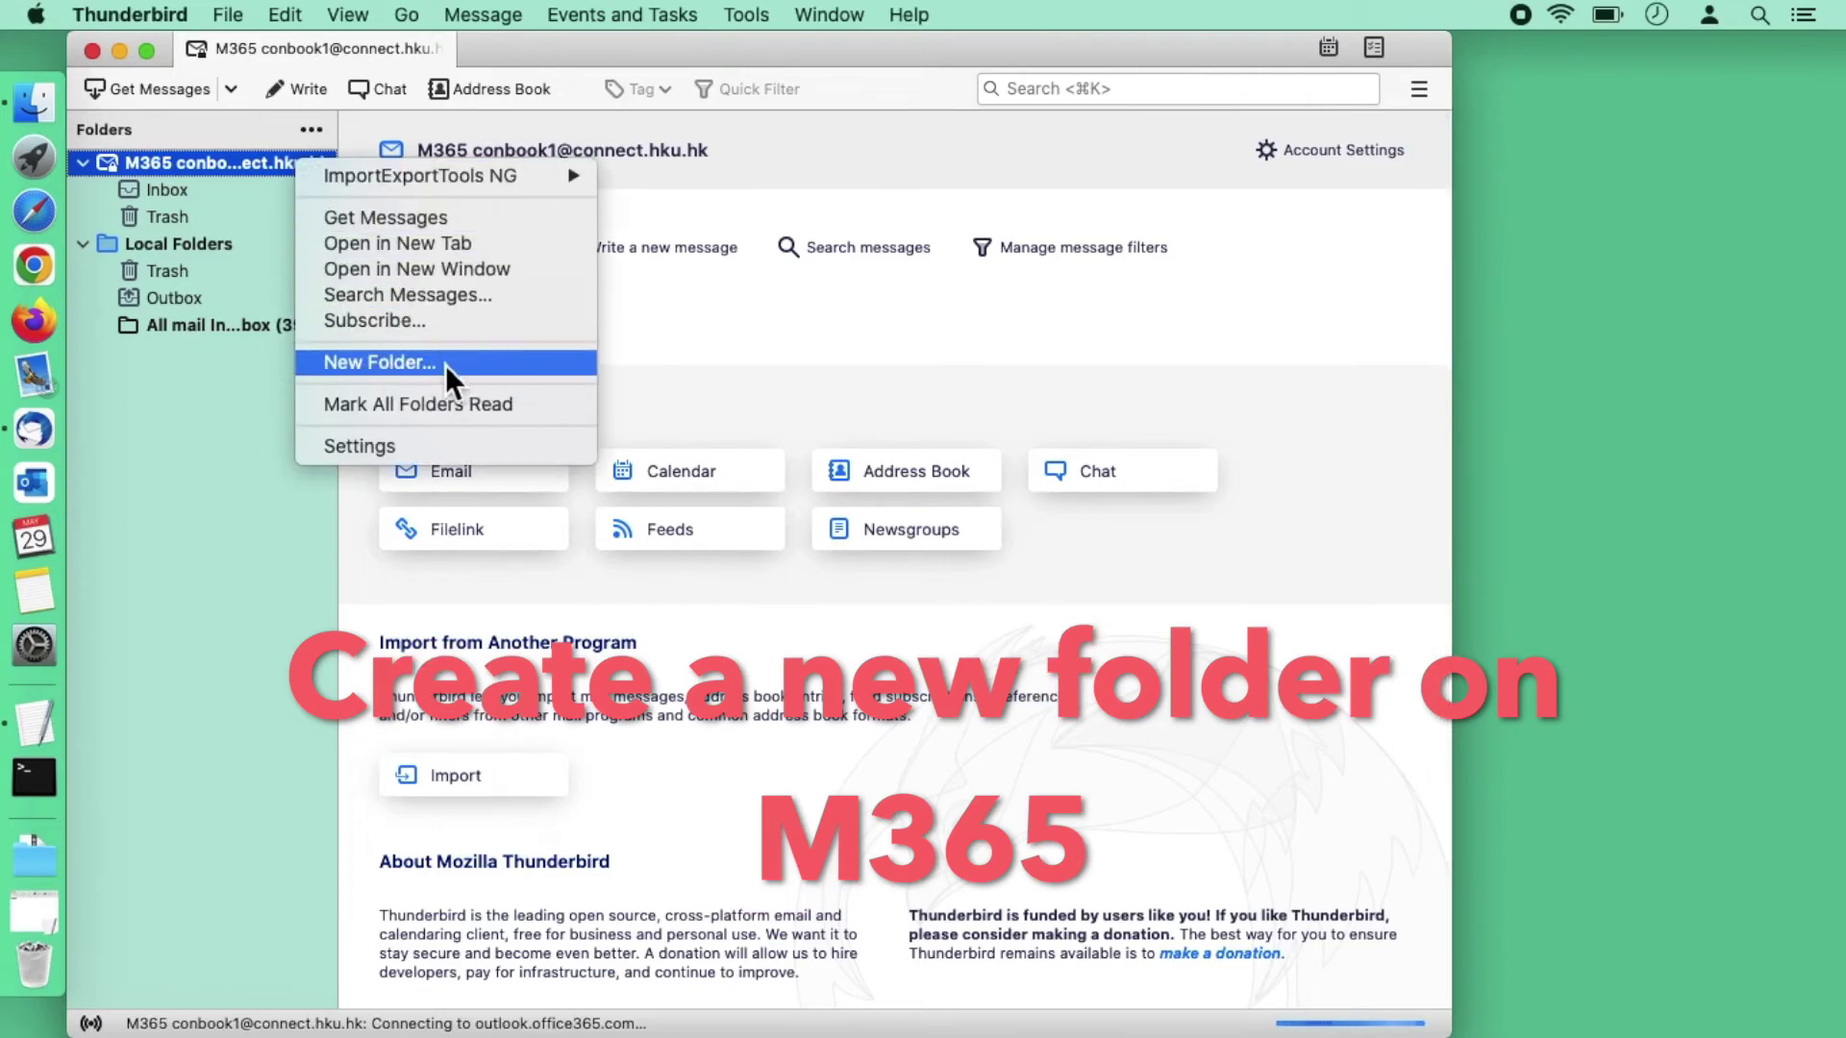
click(506, 372)
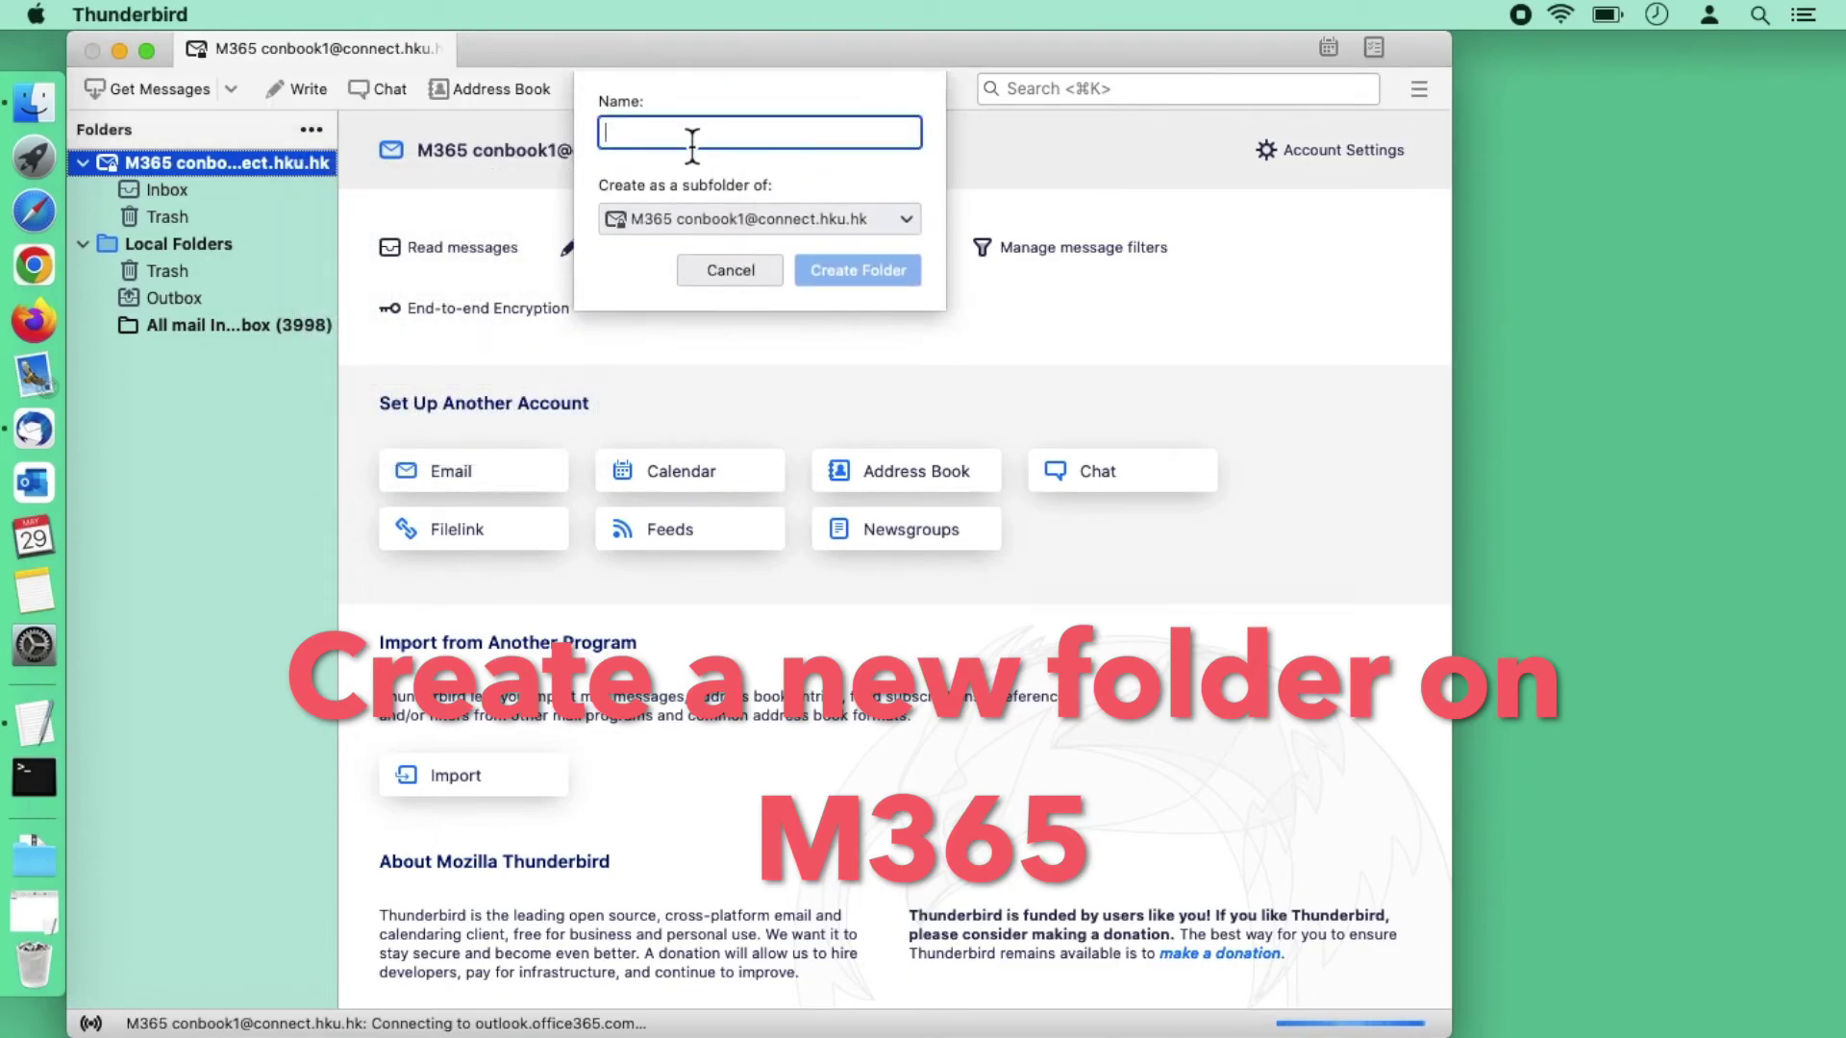
text(Import from)
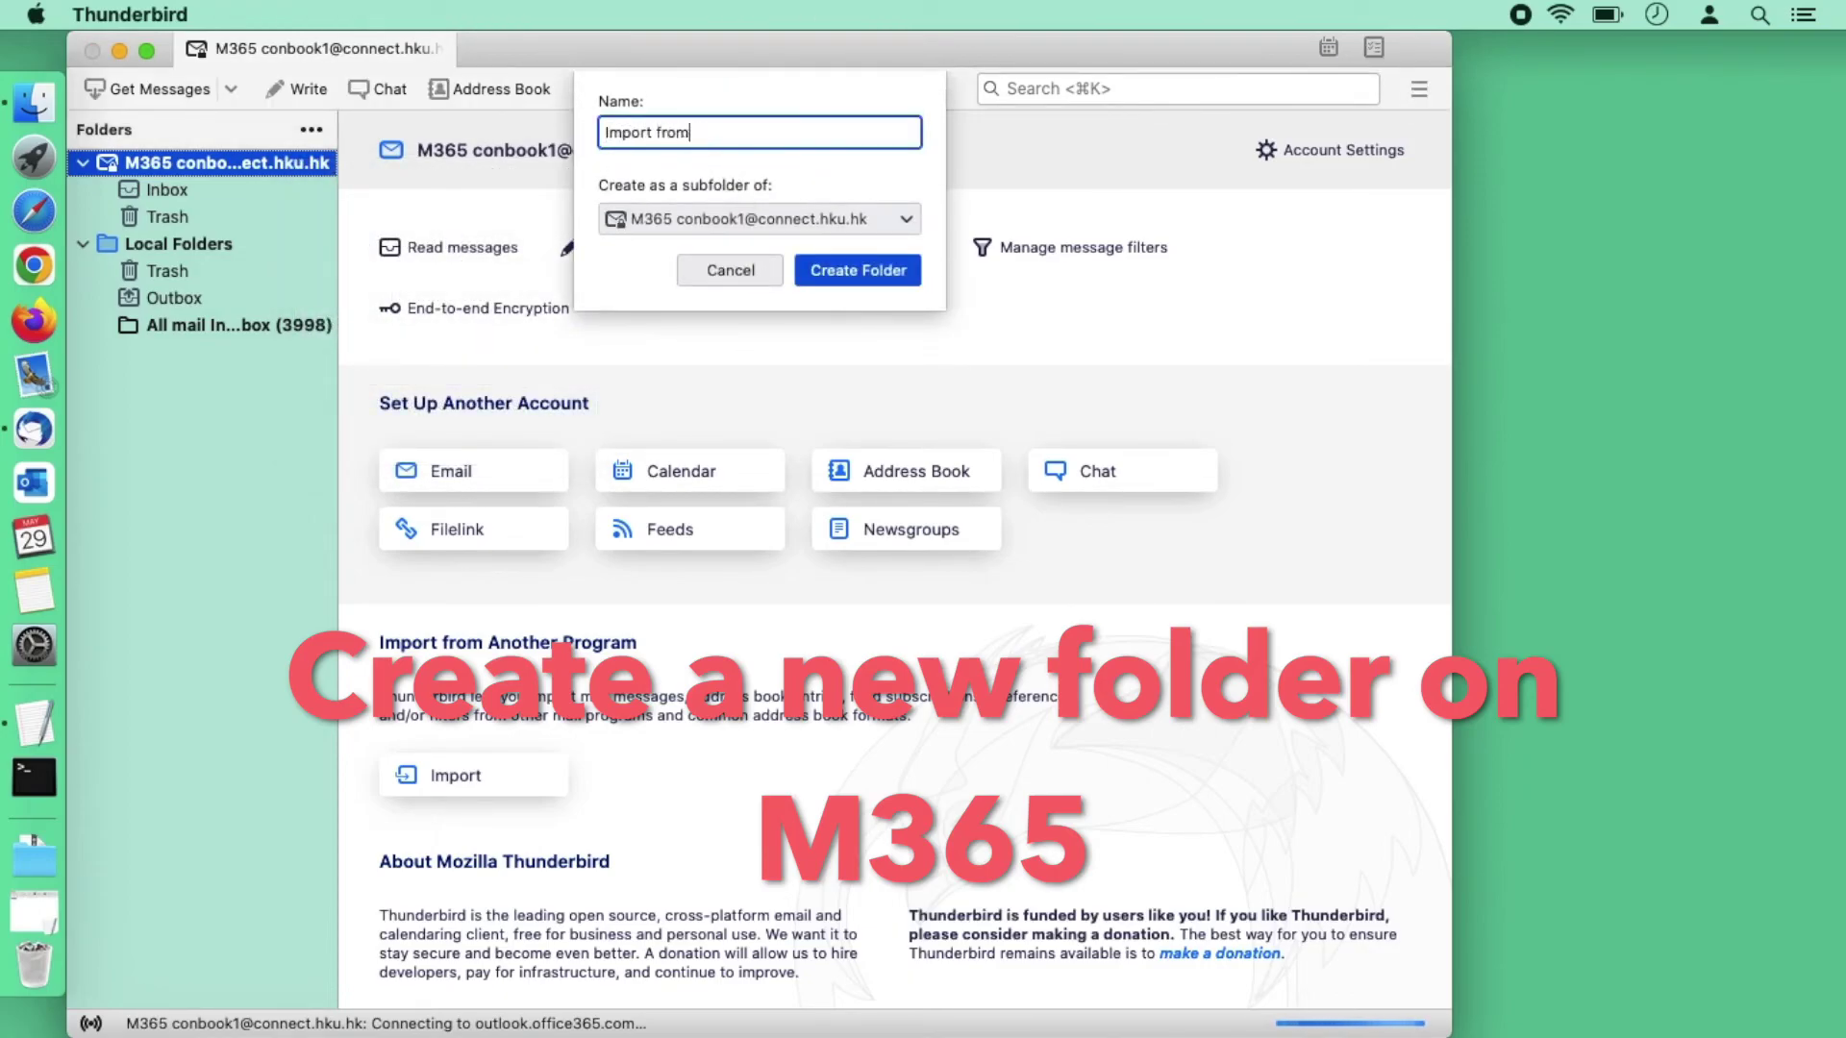
text( Gmail)
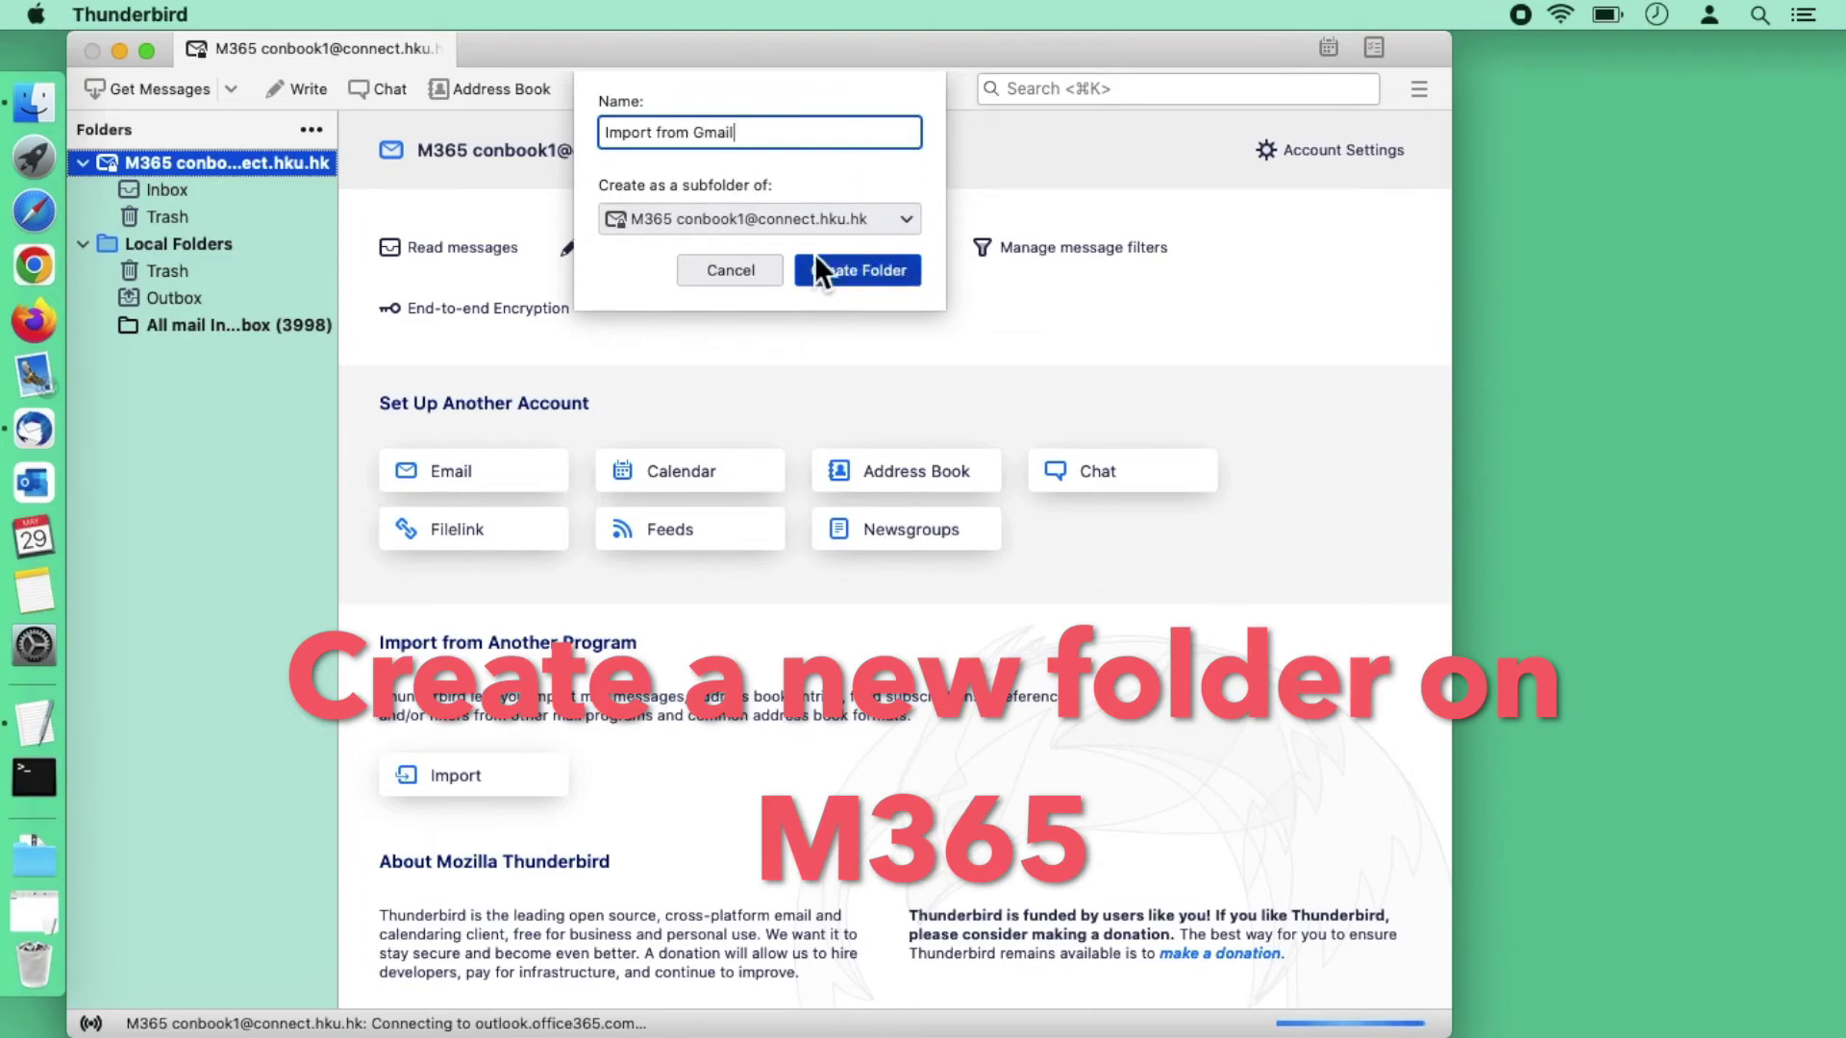
click(843, 265)
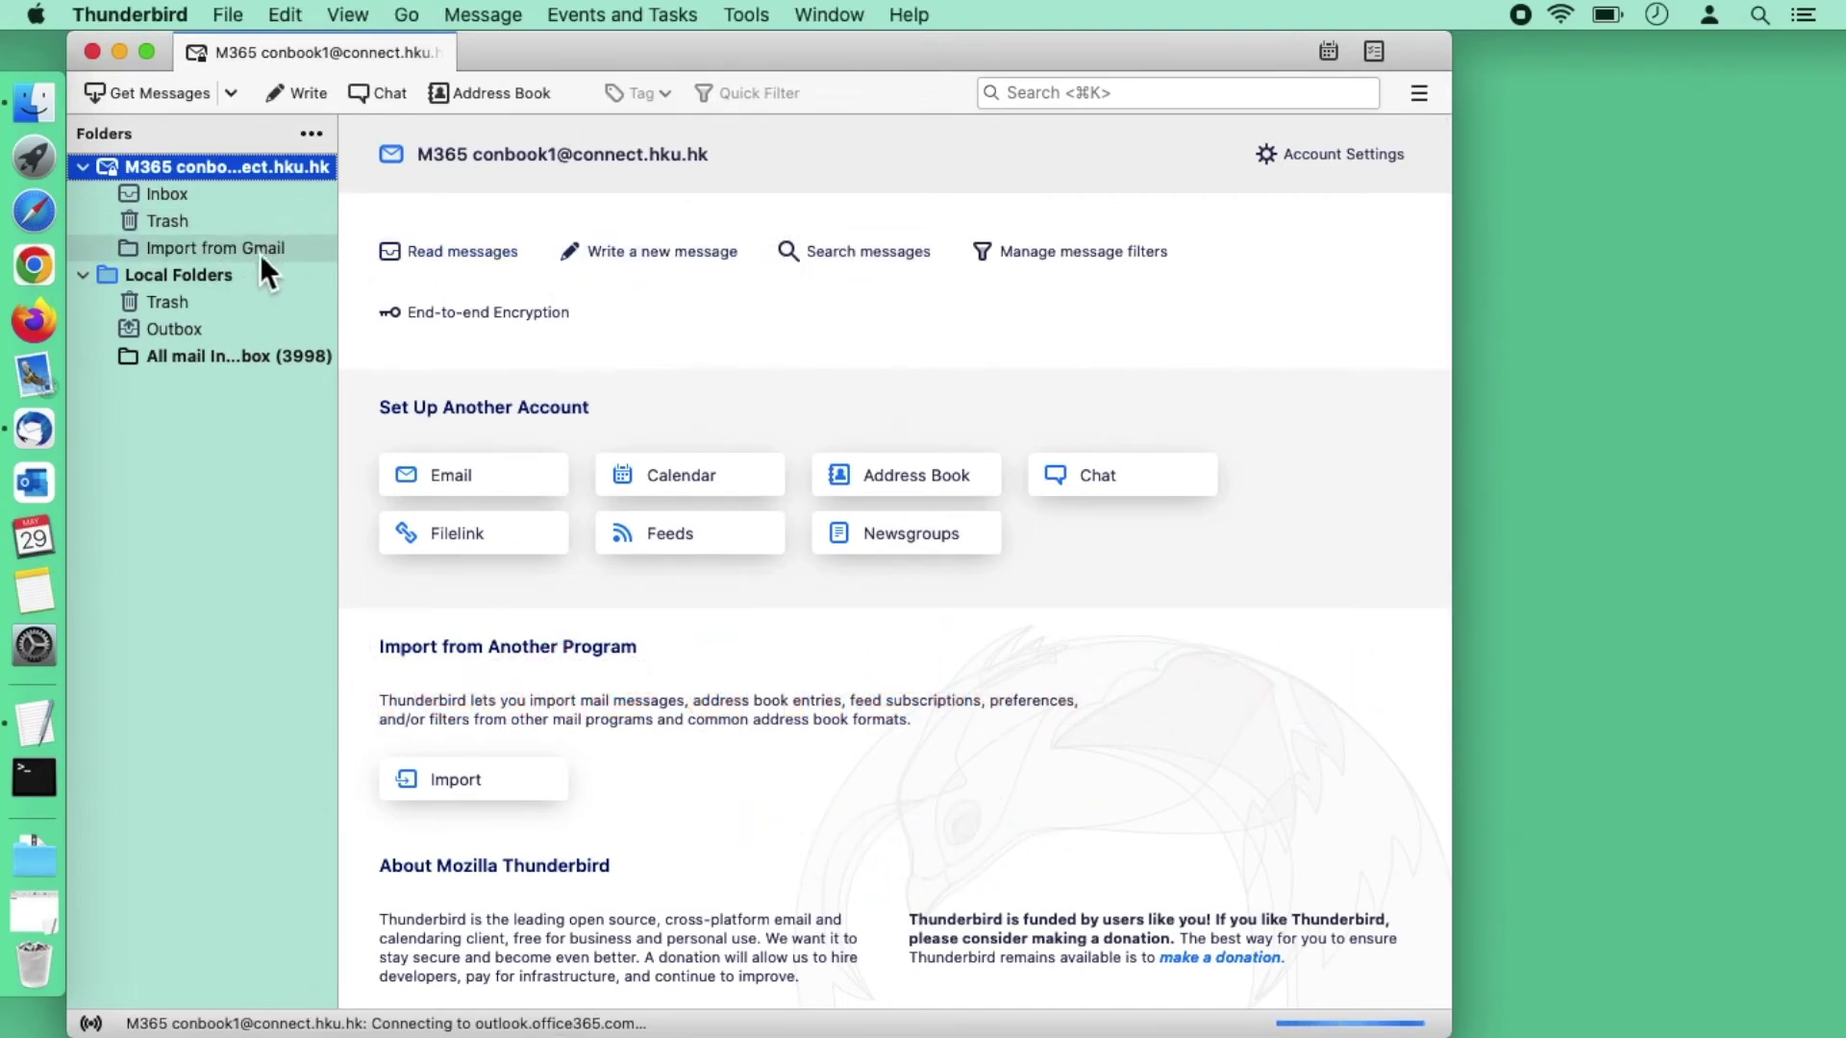
Step: Select the oldest 2000 imported Gmail messages and bring up their Move To menu
click(274, 361)
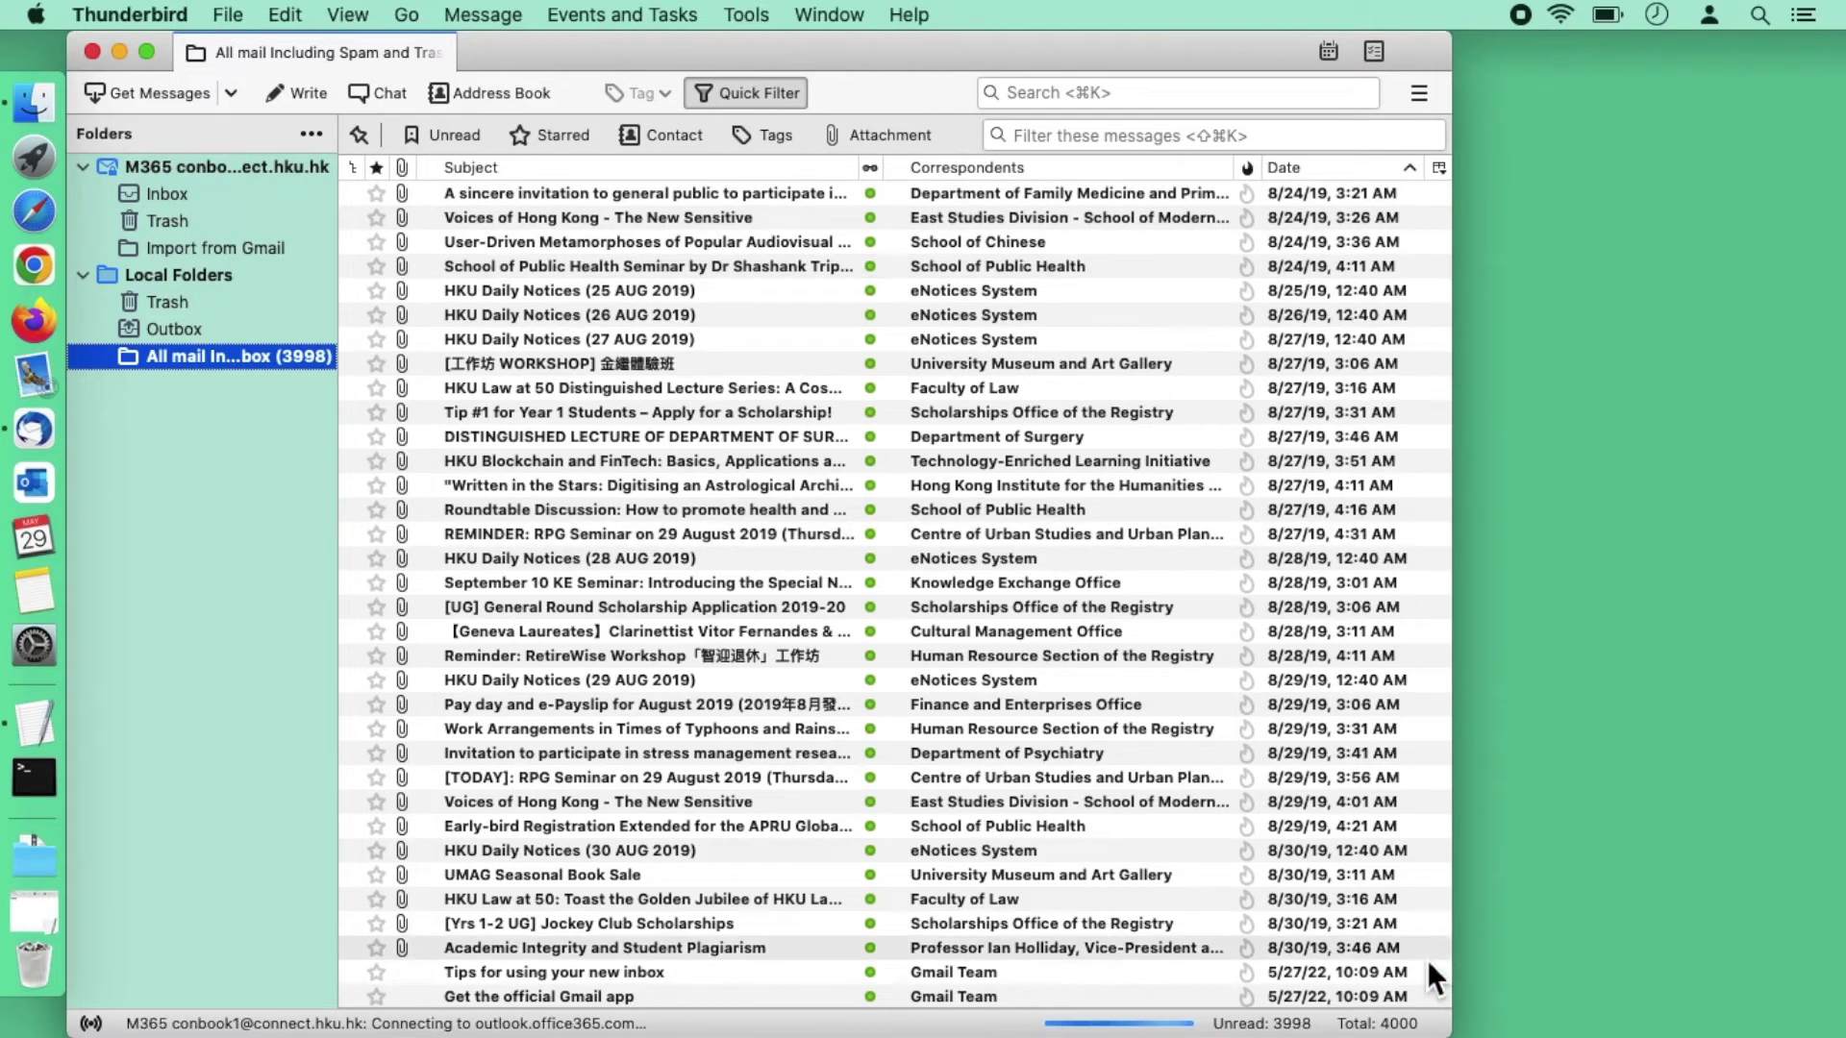
scroll(1427, 959, up, 8)
drag(1442, 989, 1428, 149)
click(1312, 194)
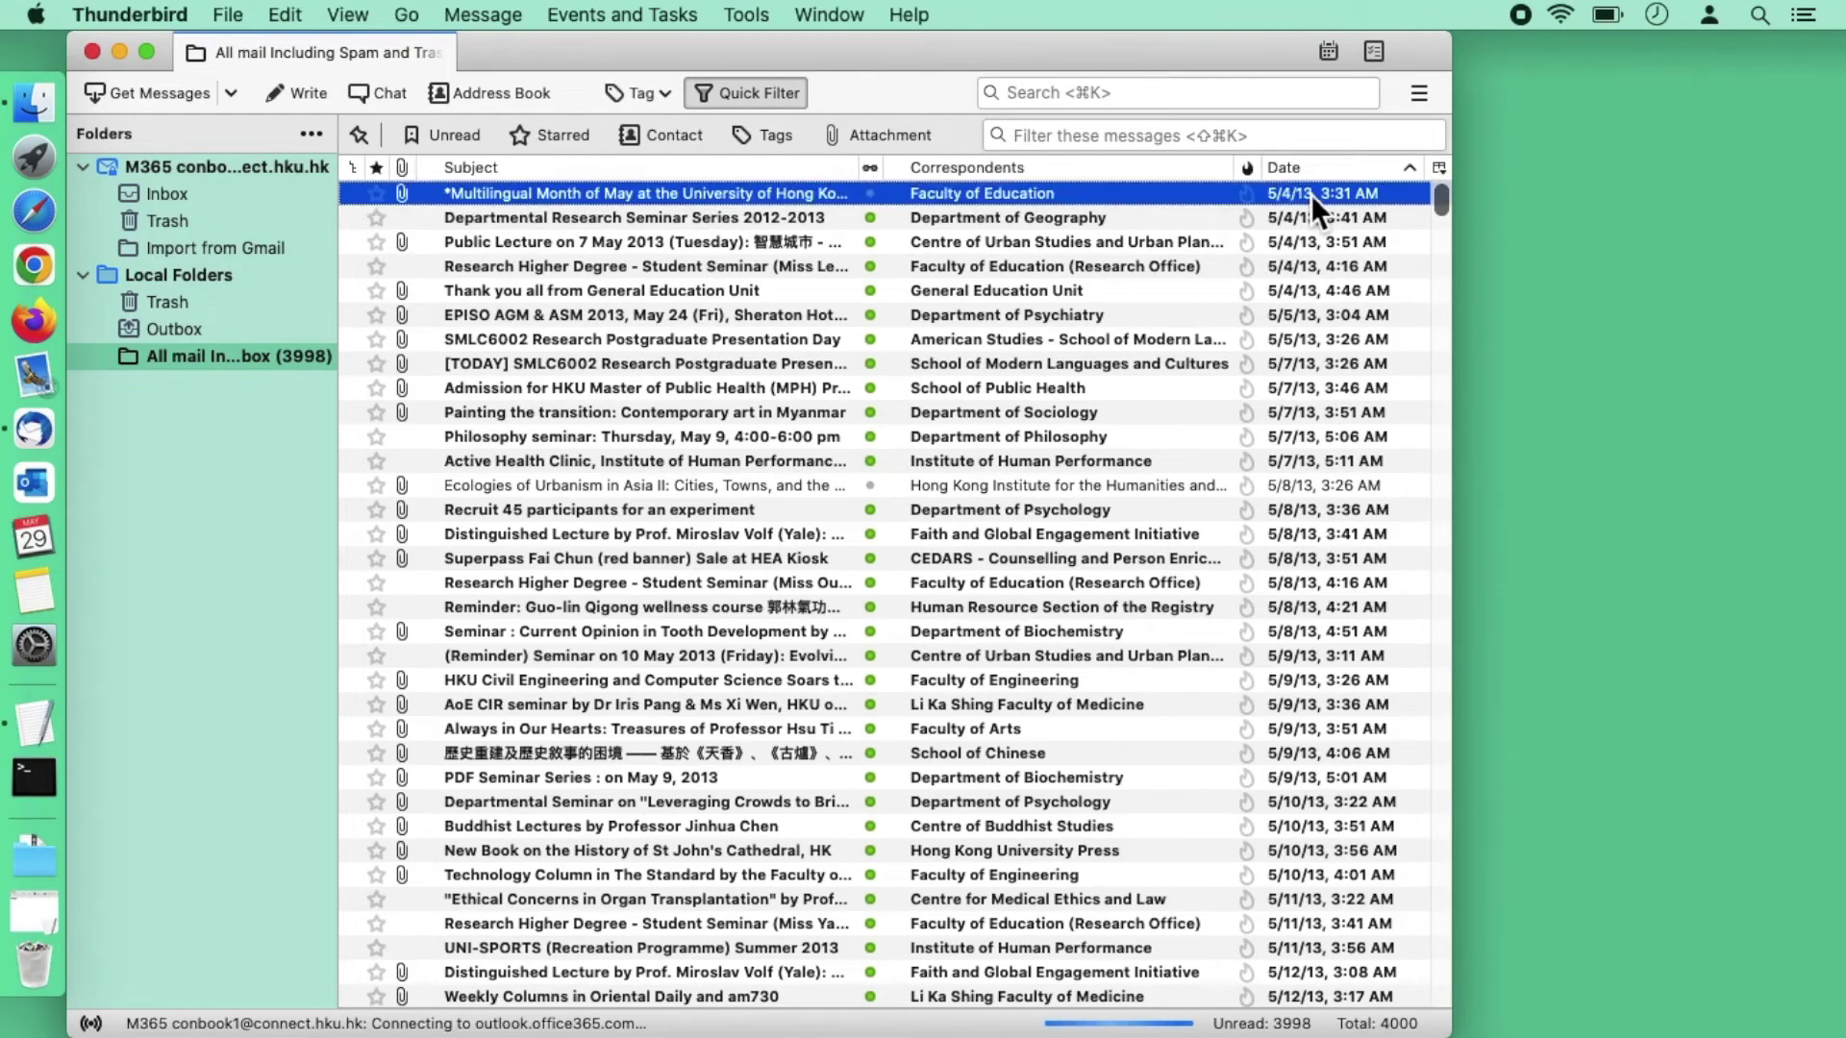
scroll(1284, 490, down, 20)
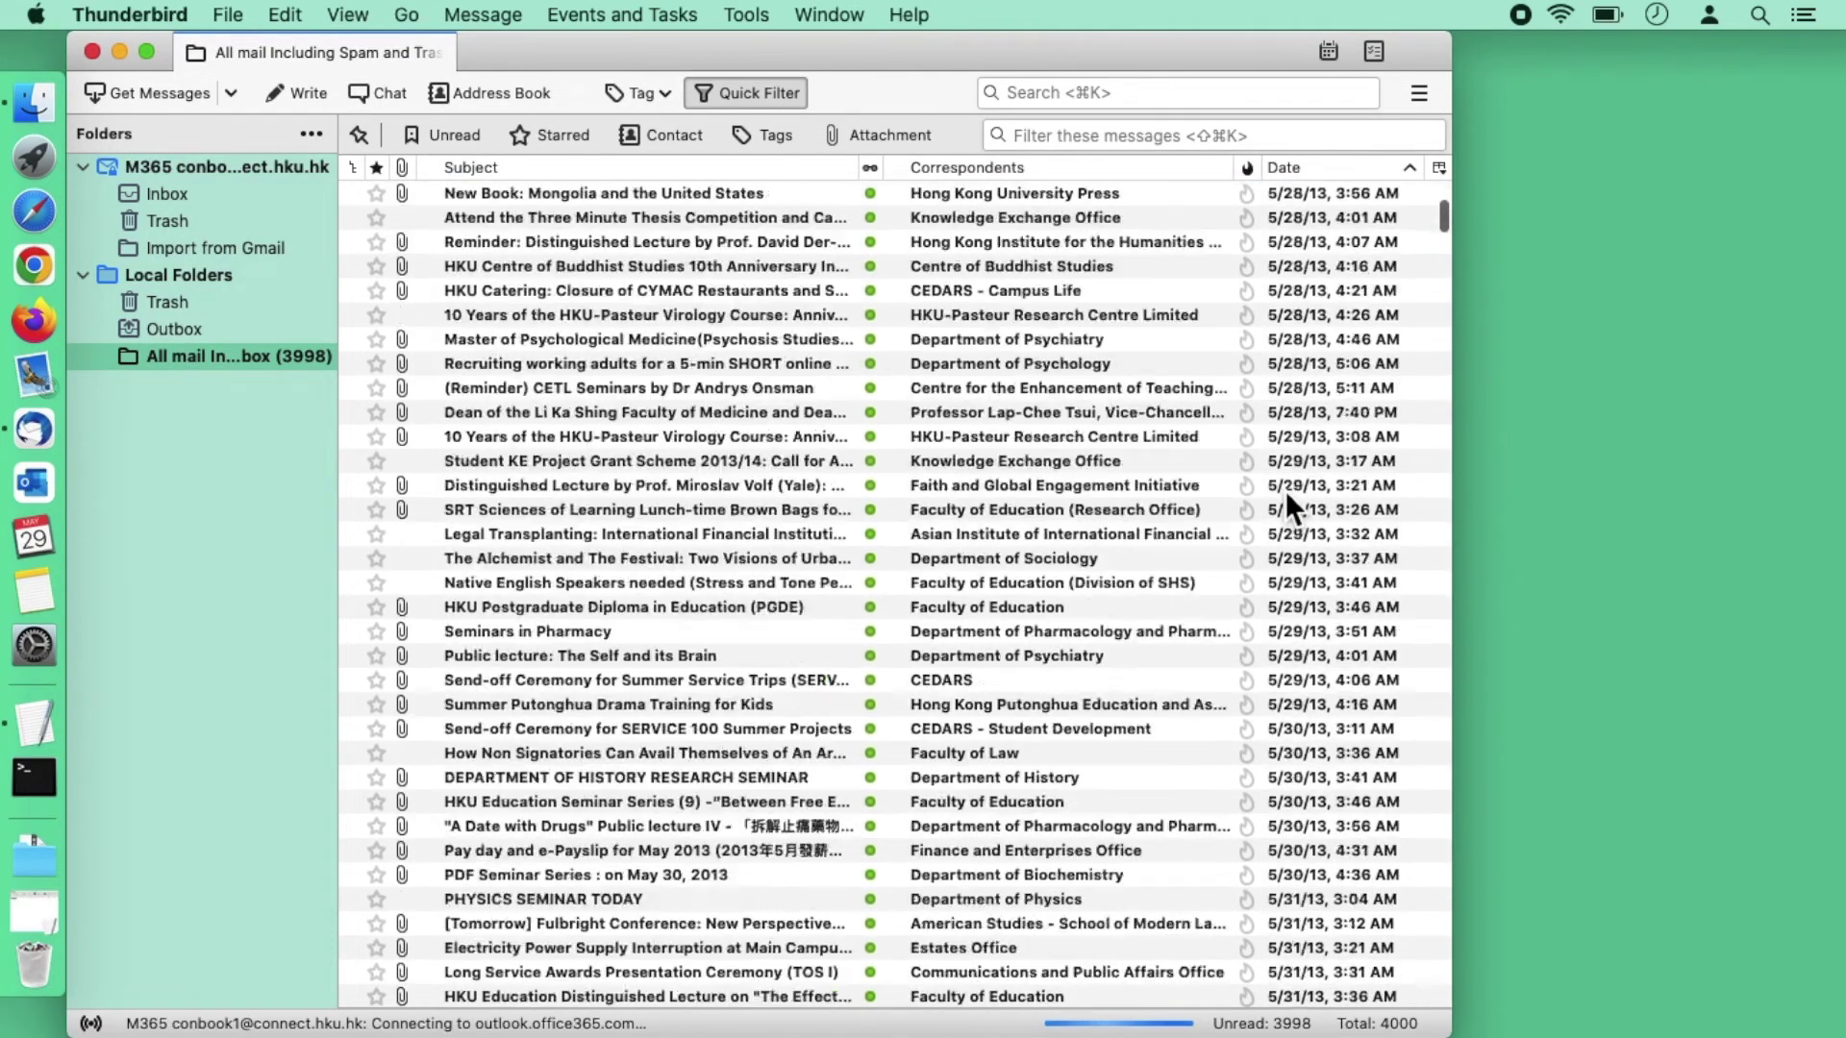
scroll(1285, 490, down, 20)
shift+click(1419, 424)
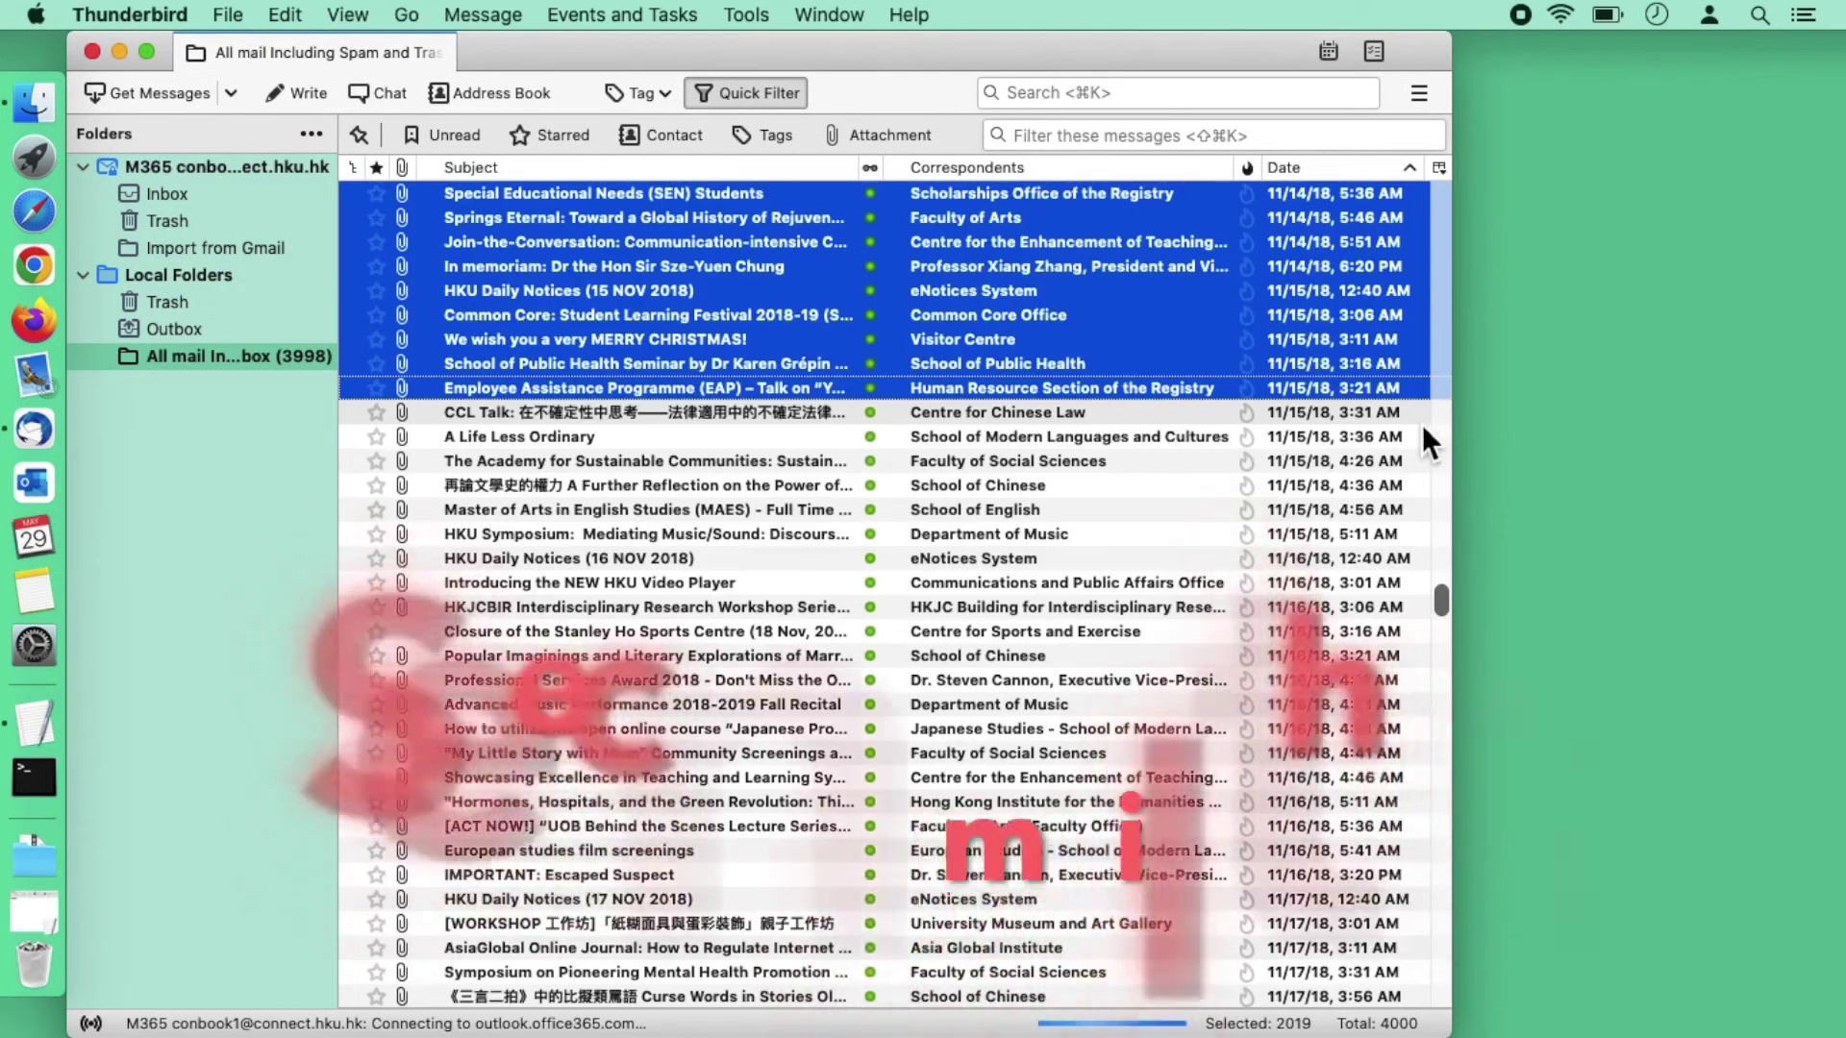
key(shift+Up)
key(shift+Up)
key(shift+Up)
key(shift+Up)
key(shift+Up)
key(shift+Up)
key(shift+Up)
key(shift+Up)
key(shift+Up)
key(shift+Up)
key(shift+Up)
key(shift+Up)
key(shift+Up)
key(shift+Up)
key(shift+Up)
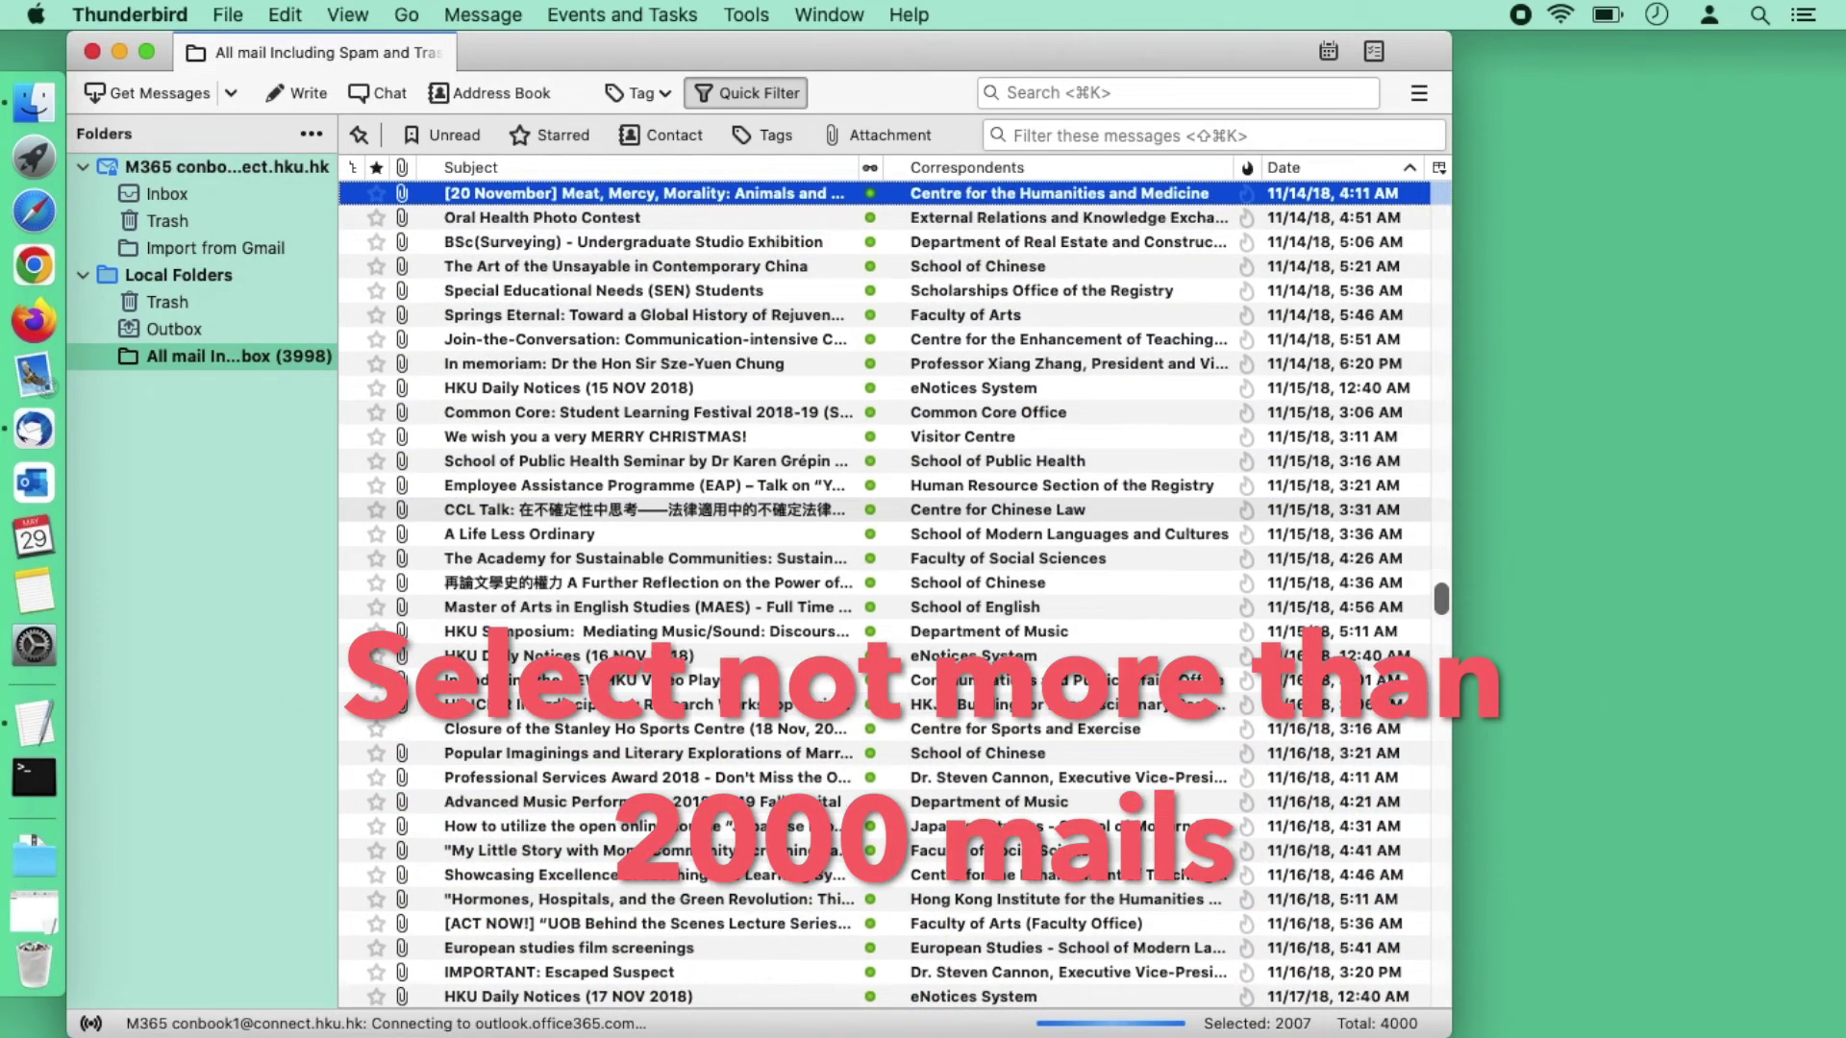
key(shift+Up)
key(shift+Up)
key(shift+Up)
key(shift+Up)
key(shift+Up)
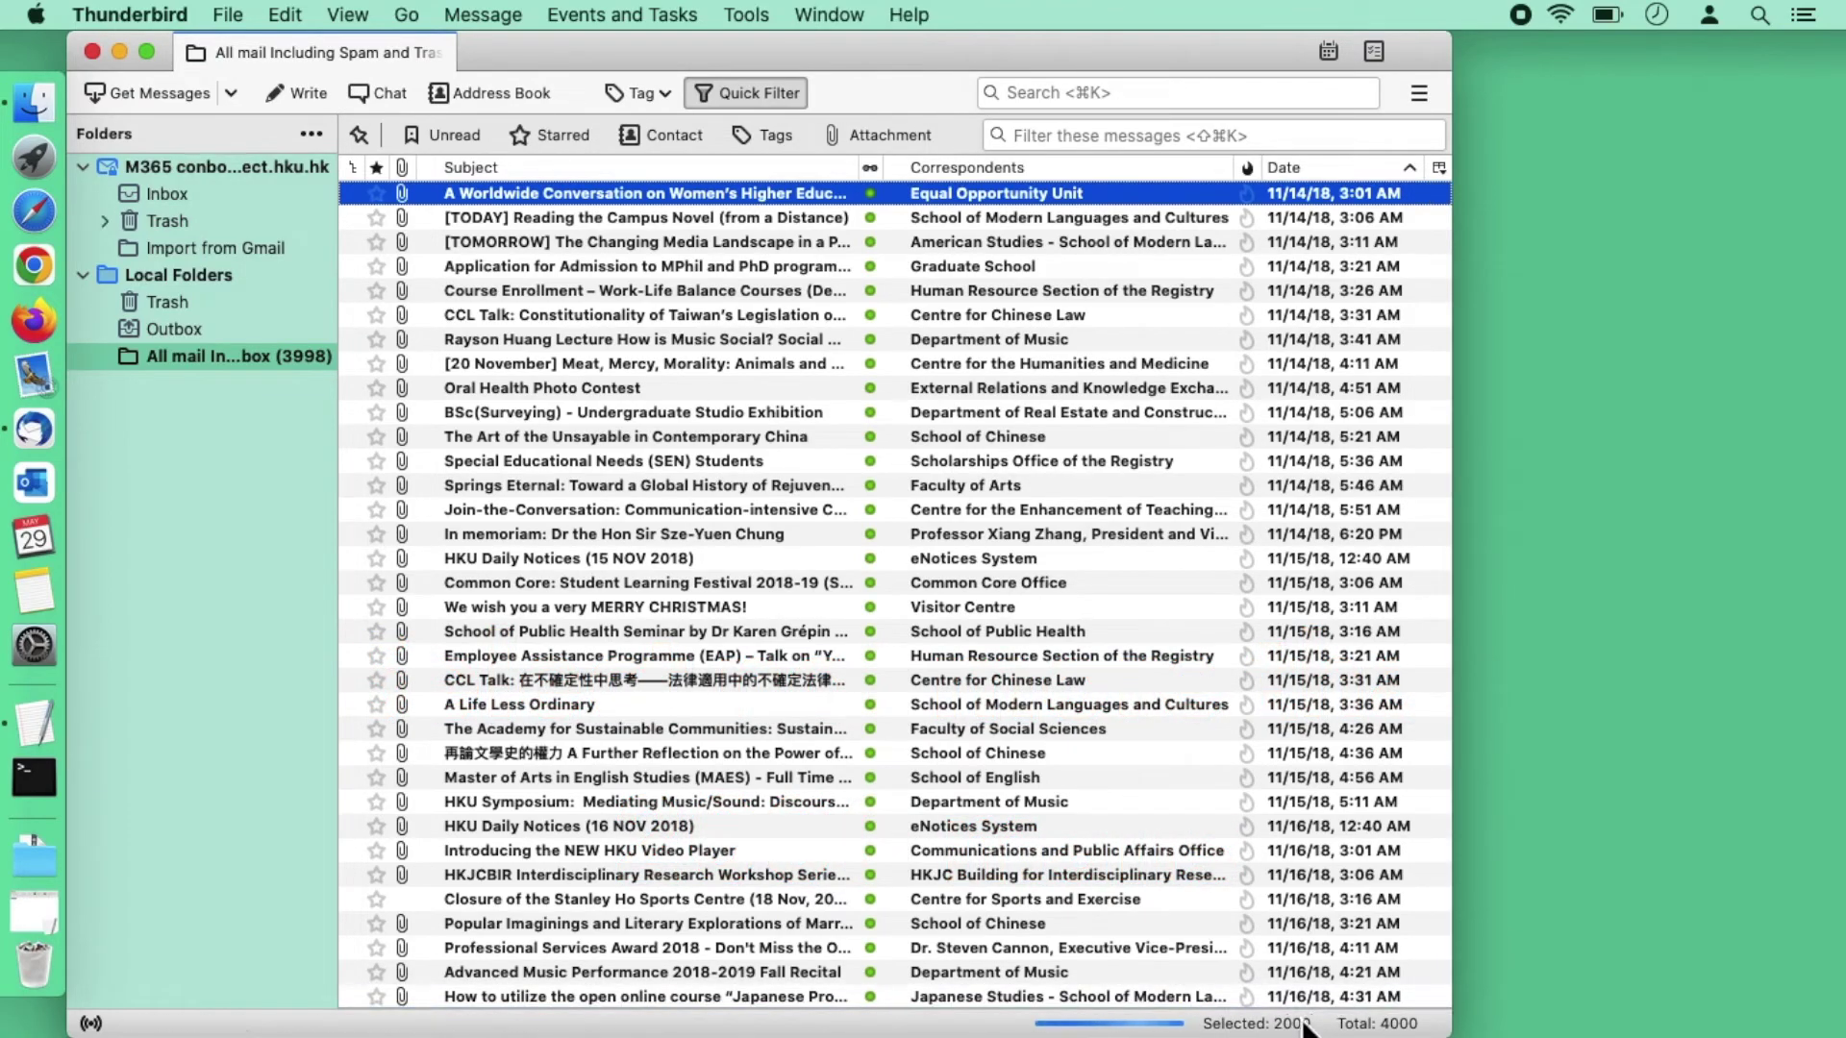
scroll(1111, 564, up, 5)
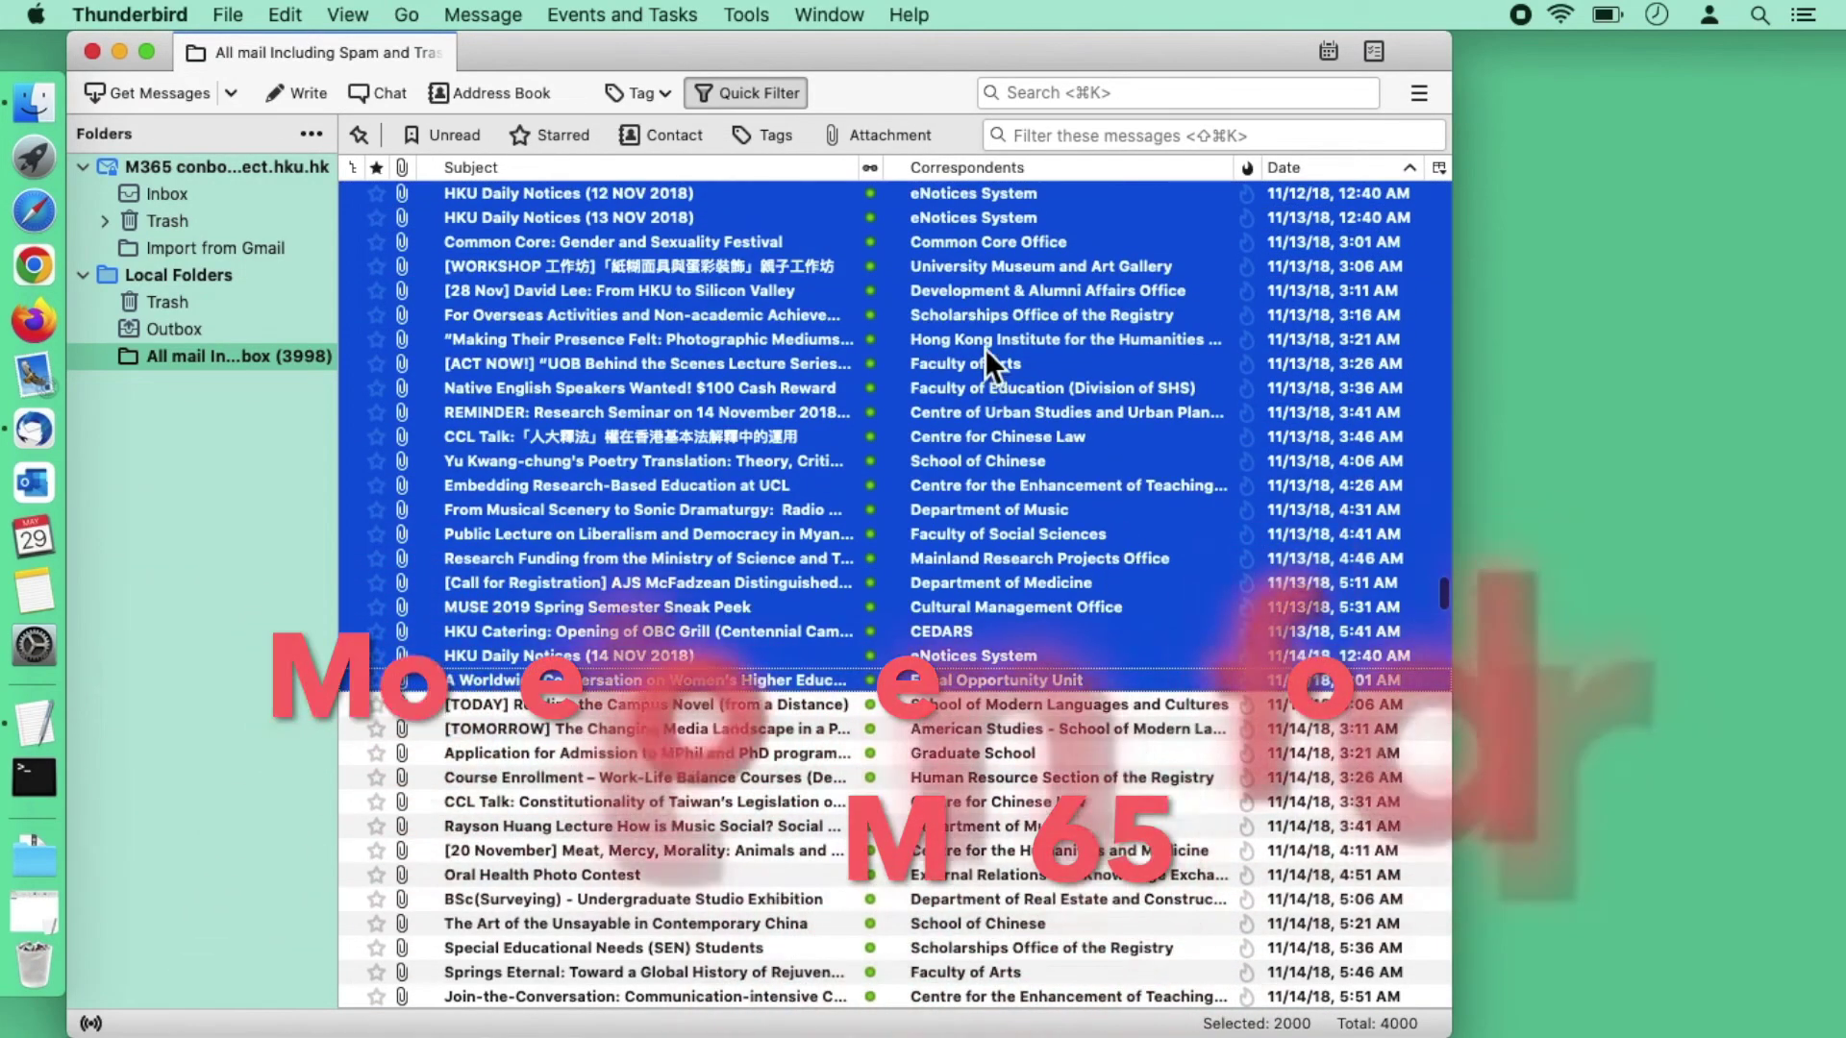
right_click(1048, 325)
mouse_move(1125, 519)
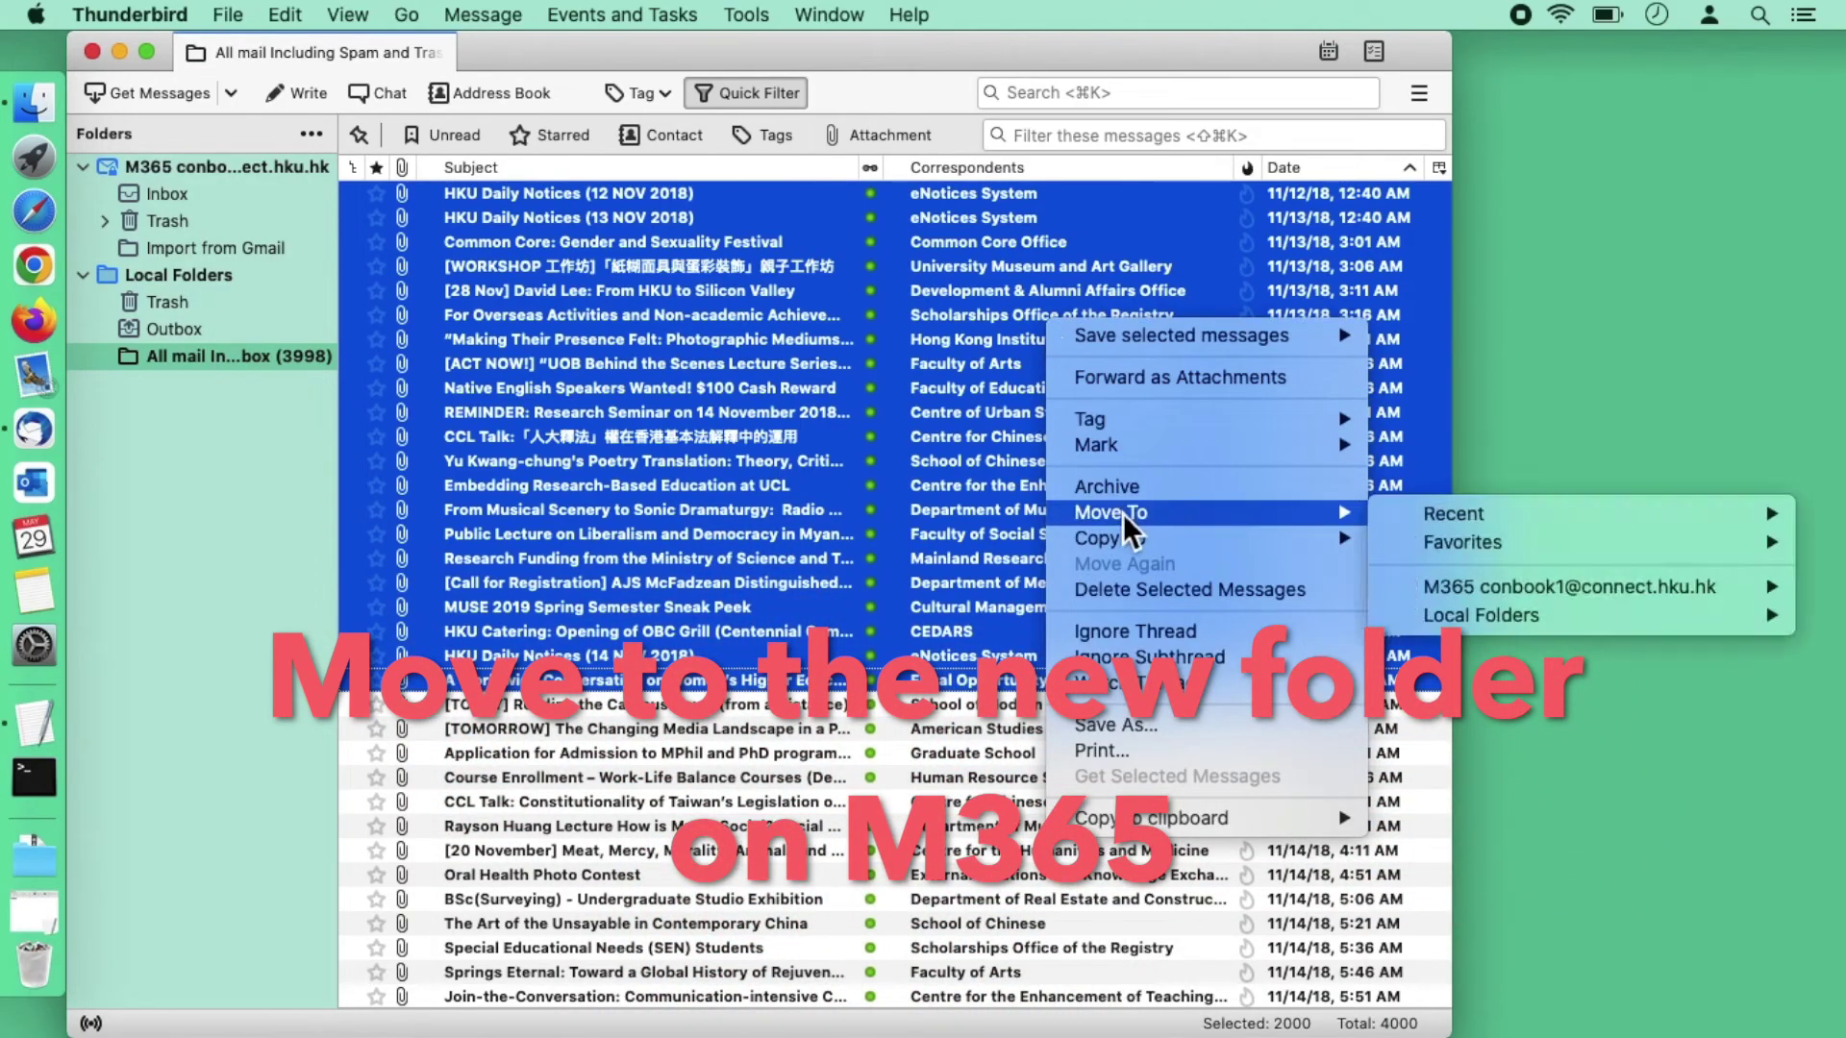